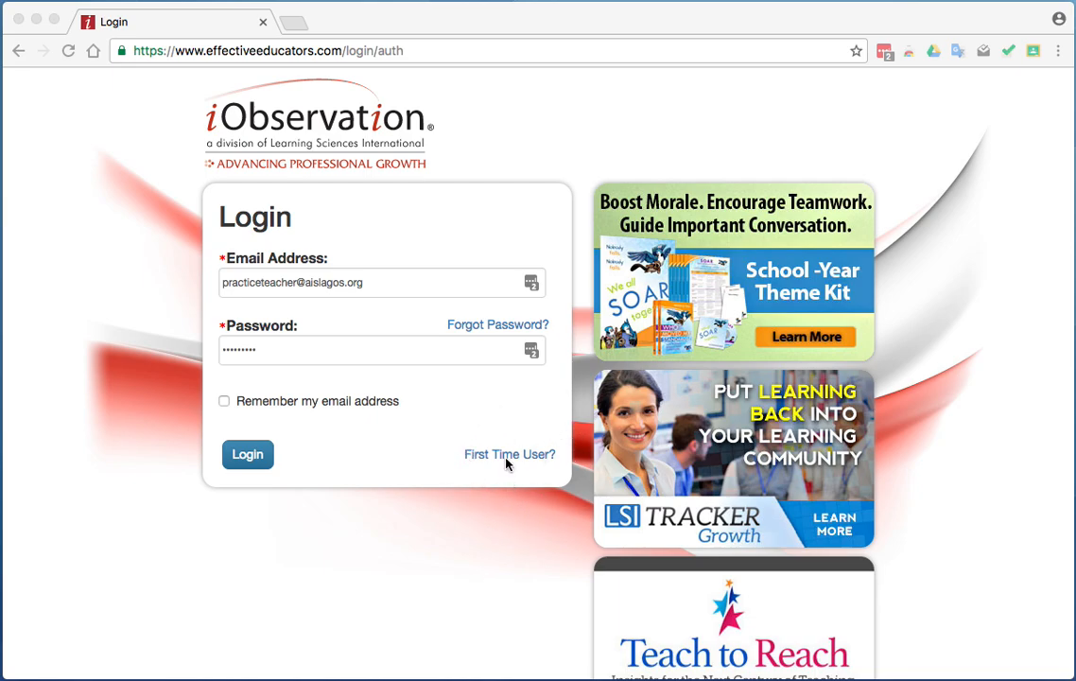
Log in to the iObservation account with the credentials already filled in.
left_click(248, 457)
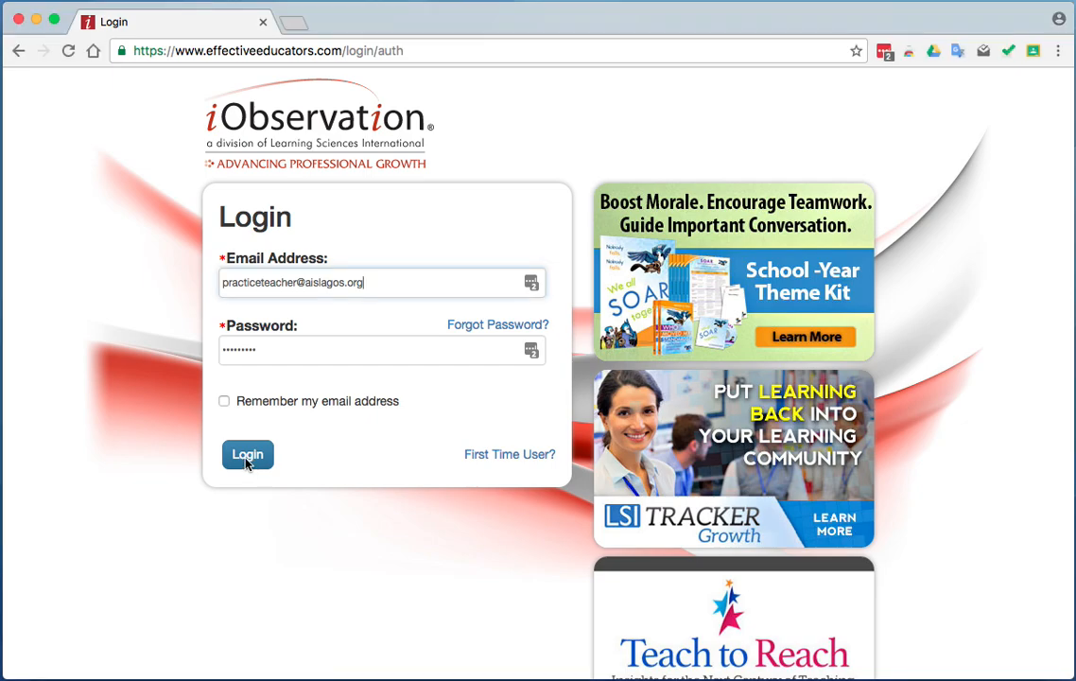
left_click(249, 459)
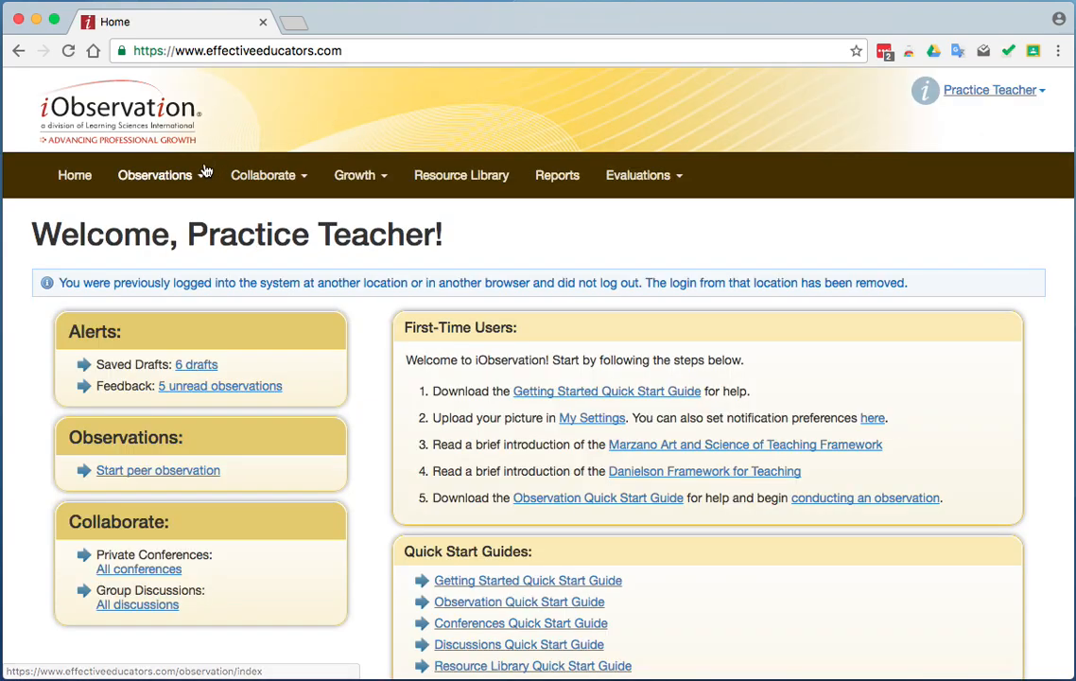
Browse the list of observation forms available for preview, and look over the Observations and Collaborate options.
left_click(162, 184)
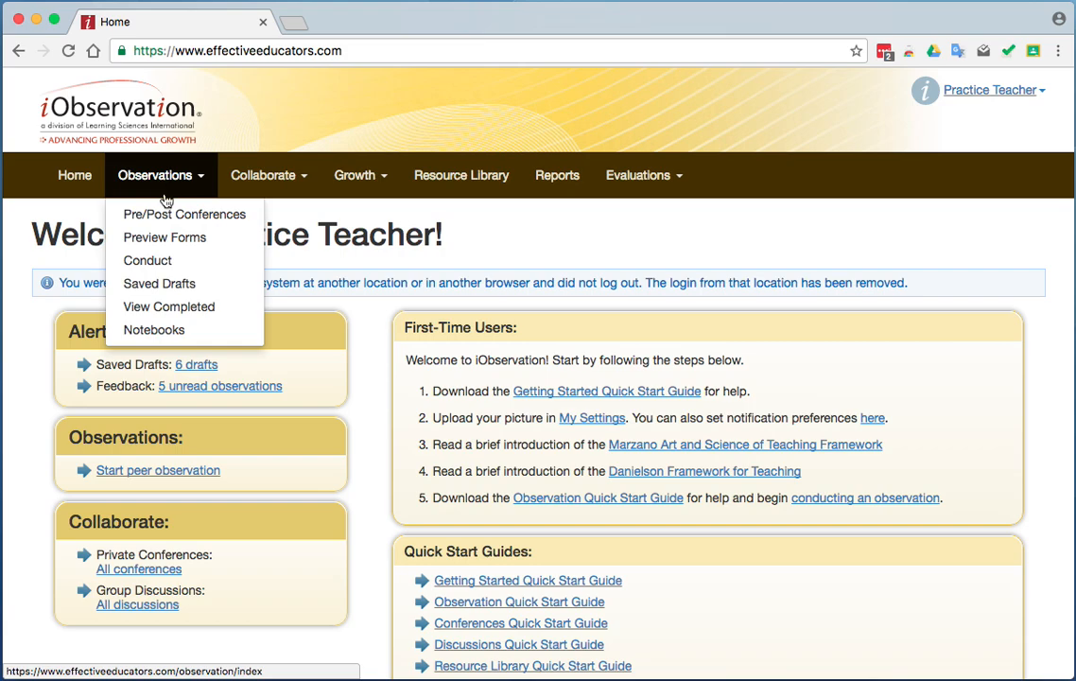
left_click(190, 245)
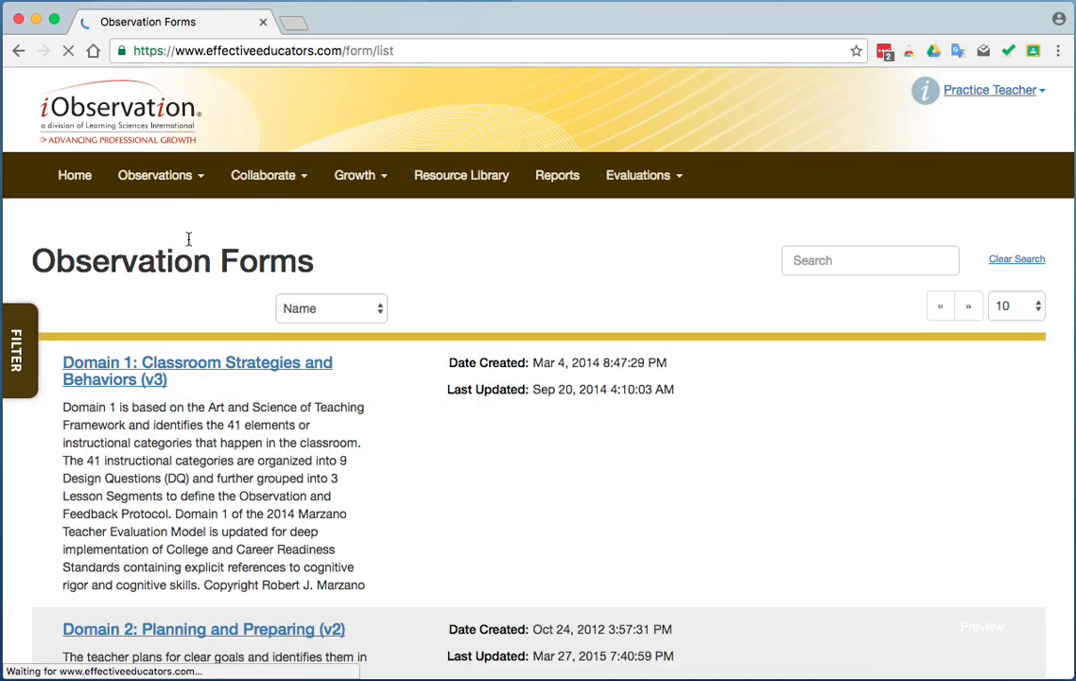
scroll(332, 318, "down", 5)
scroll(333, 323, "down", 5)
scroll(334, 319, "up", 10)
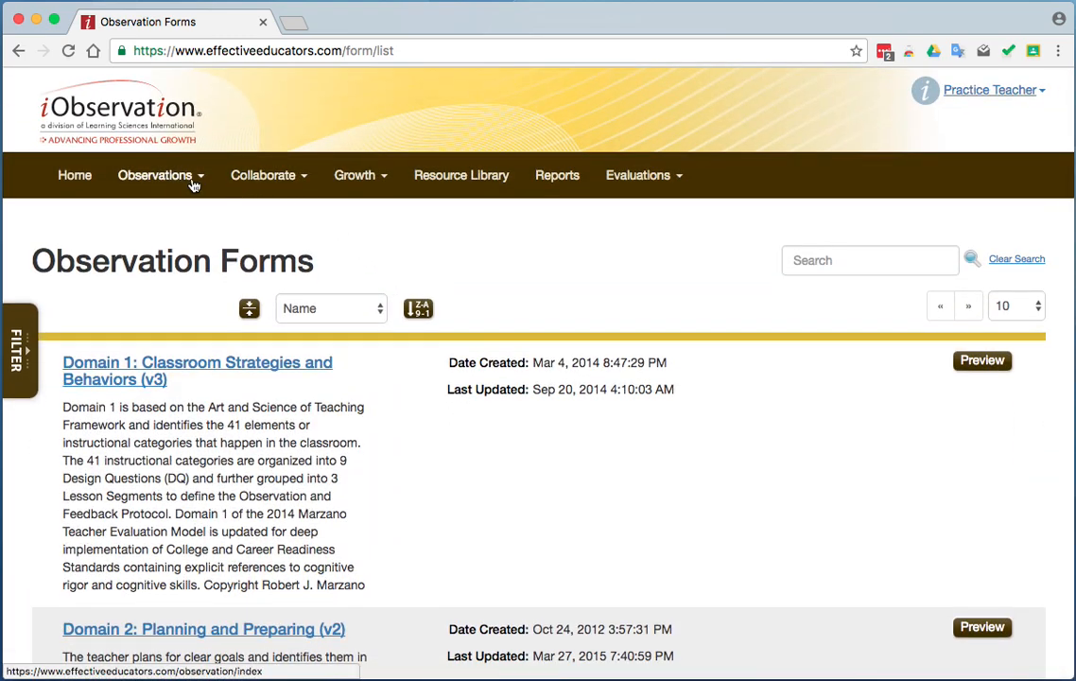
mouse_move(179, 182)
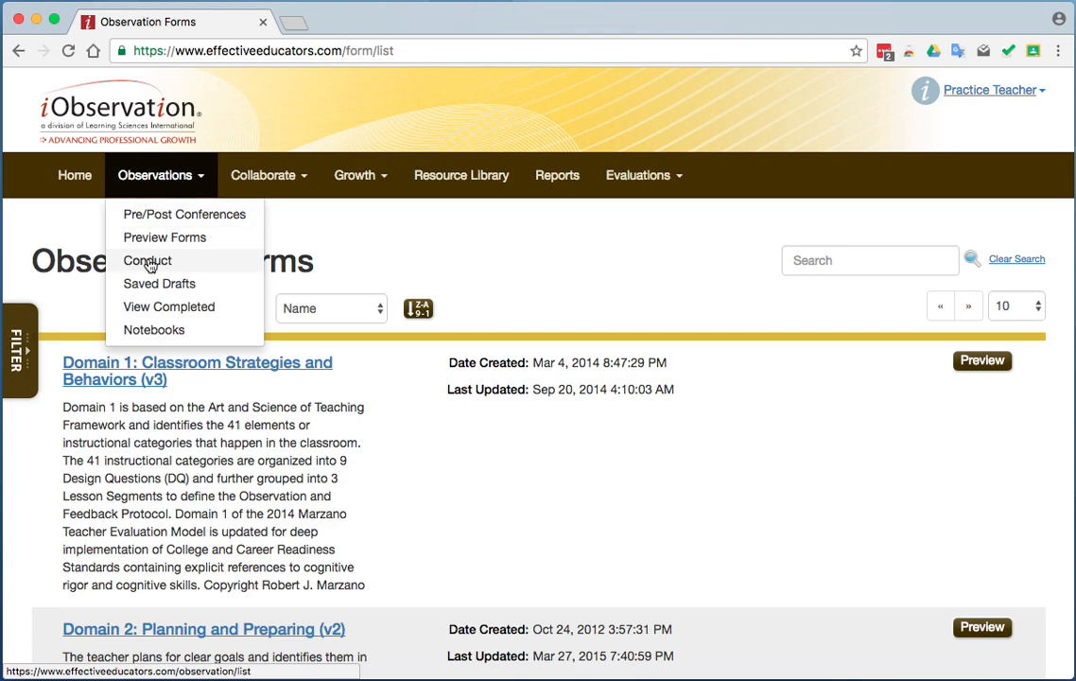
mouse_move(276, 178)
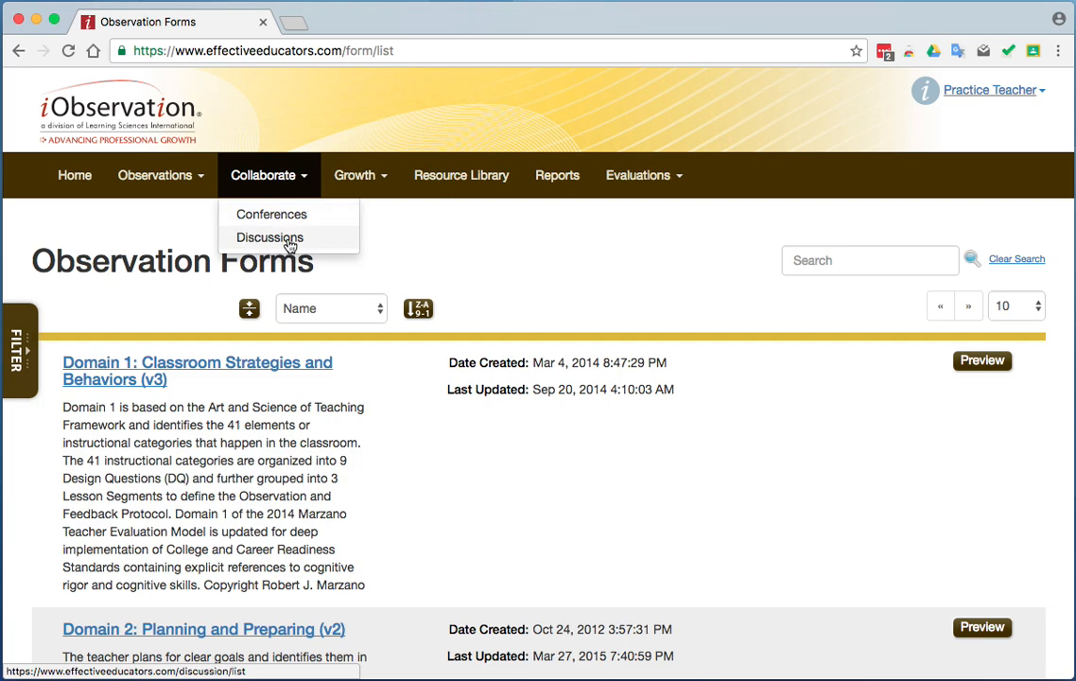
Browse the Resource Library's listed Strategies In Action videos and documents.
left_click(477, 179)
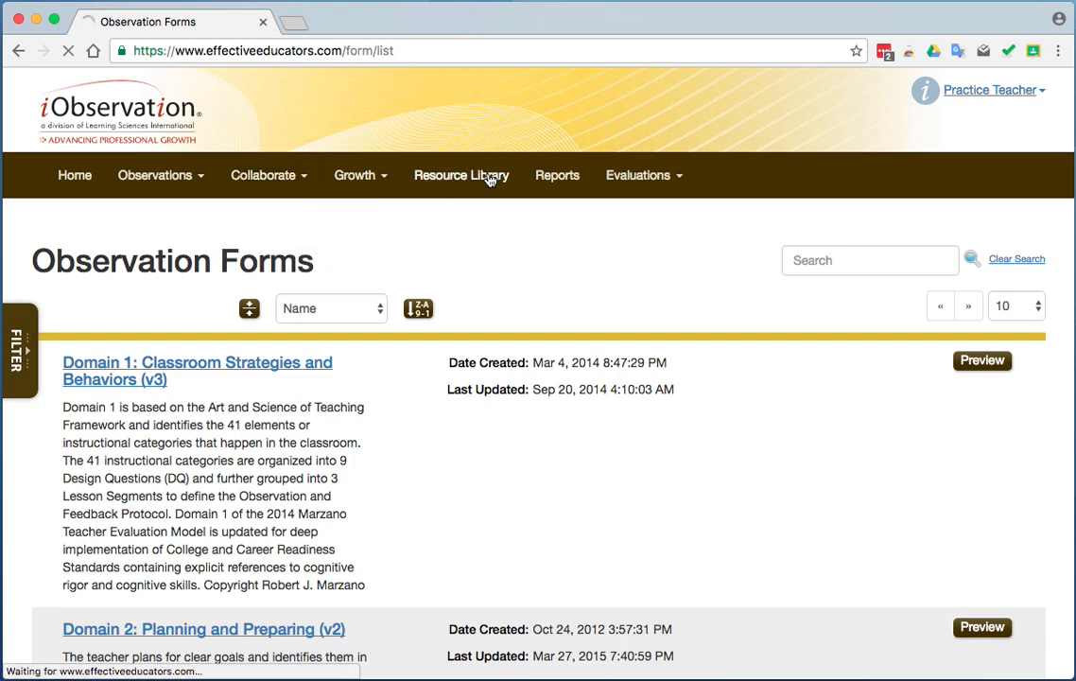
left_click(19, 348)
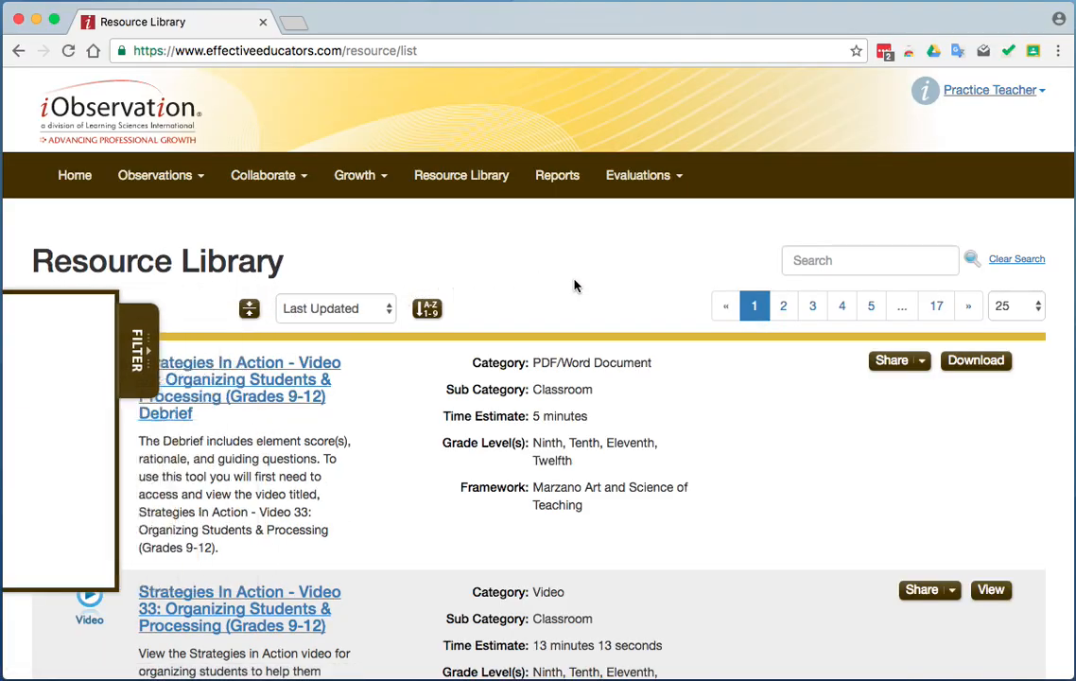
scroll(574, 285, "down", 15)
scroll(574, 286, "down", 10)
scroll(574, 286, "up", 15)
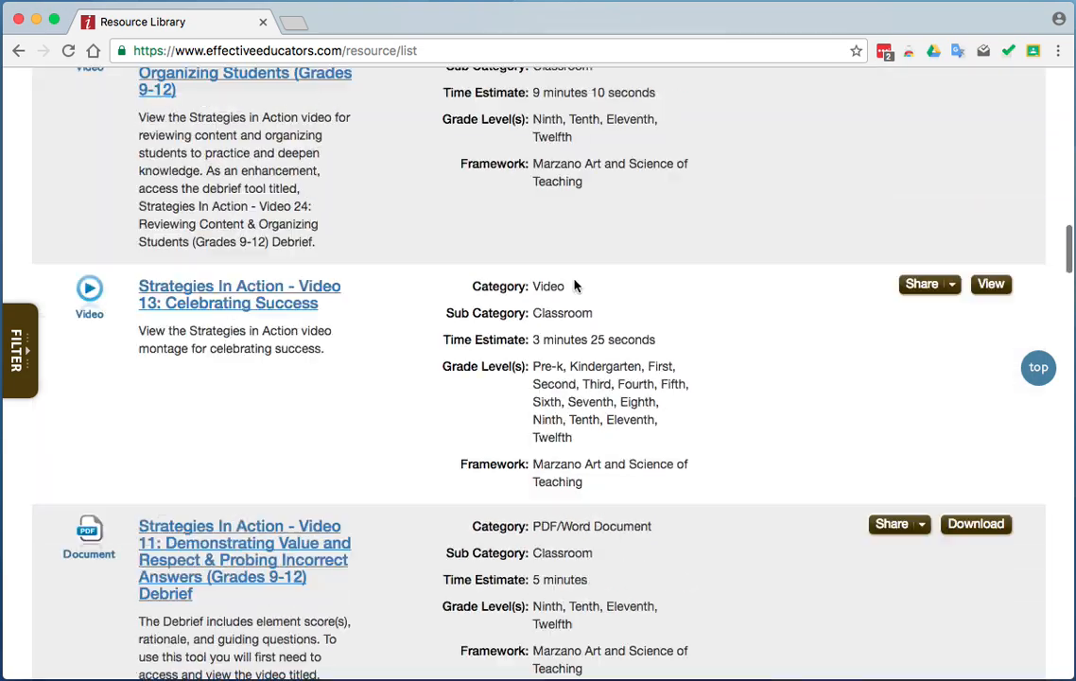
scroll(574, 285, "up", 10)
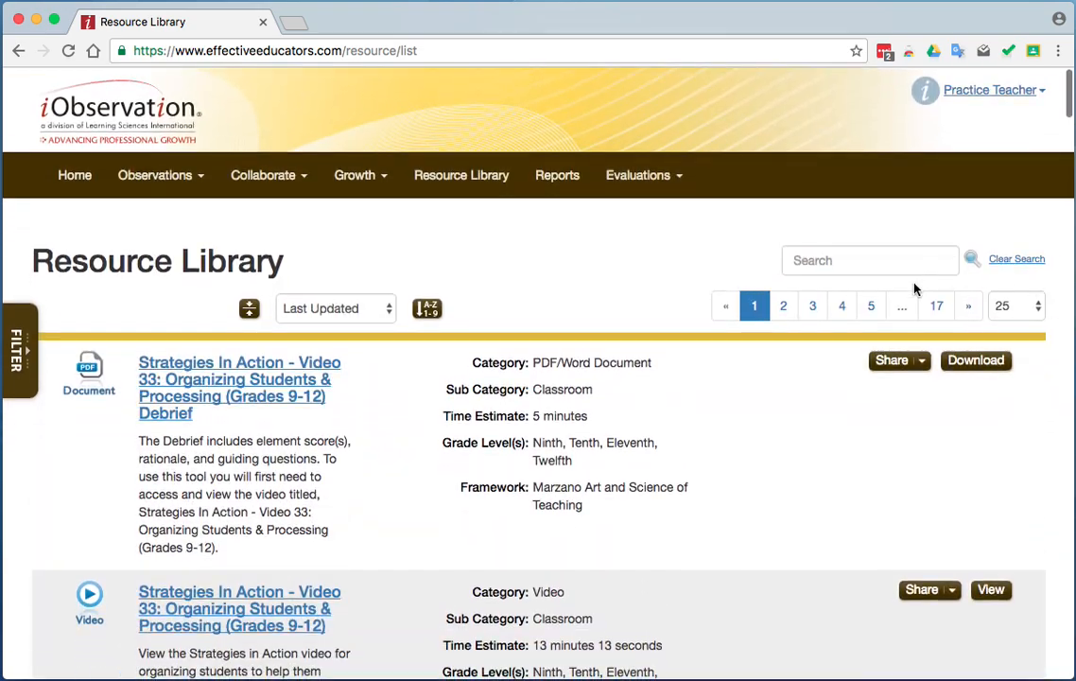
Clear all filters applied to the Resource Library list.
left_click(19, 346)
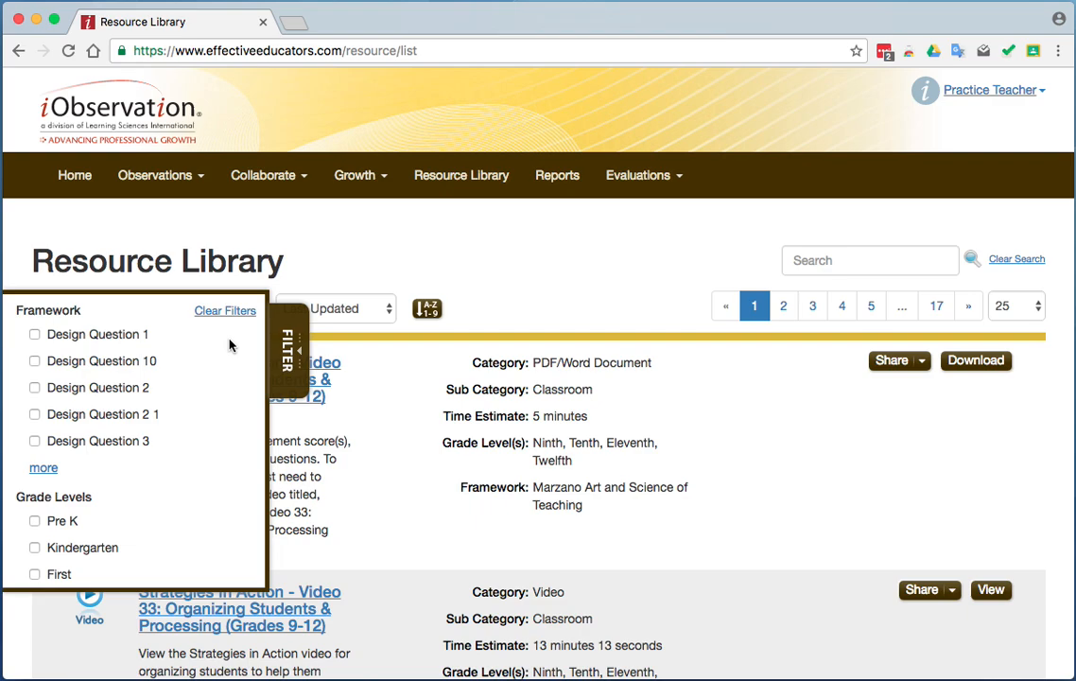
left_click(241, 313)
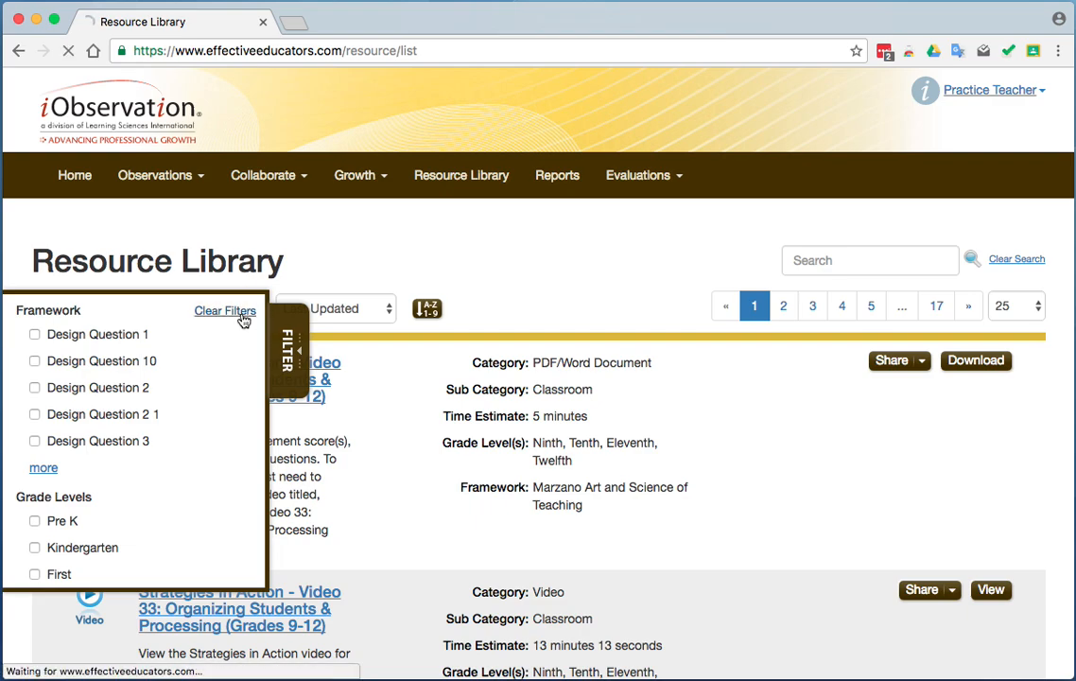
left_click(475, 265)
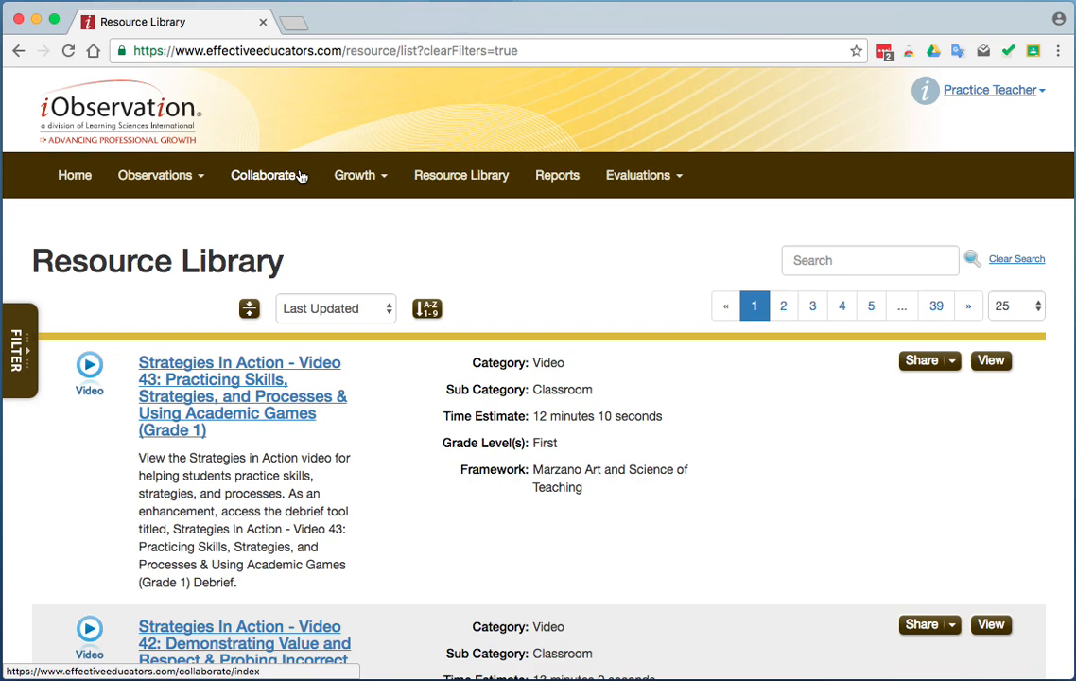
Delete the in-progress 2016-17 Teacher Professional Plan from the growth plans and confirm the deletion.
left_click(370, 179)
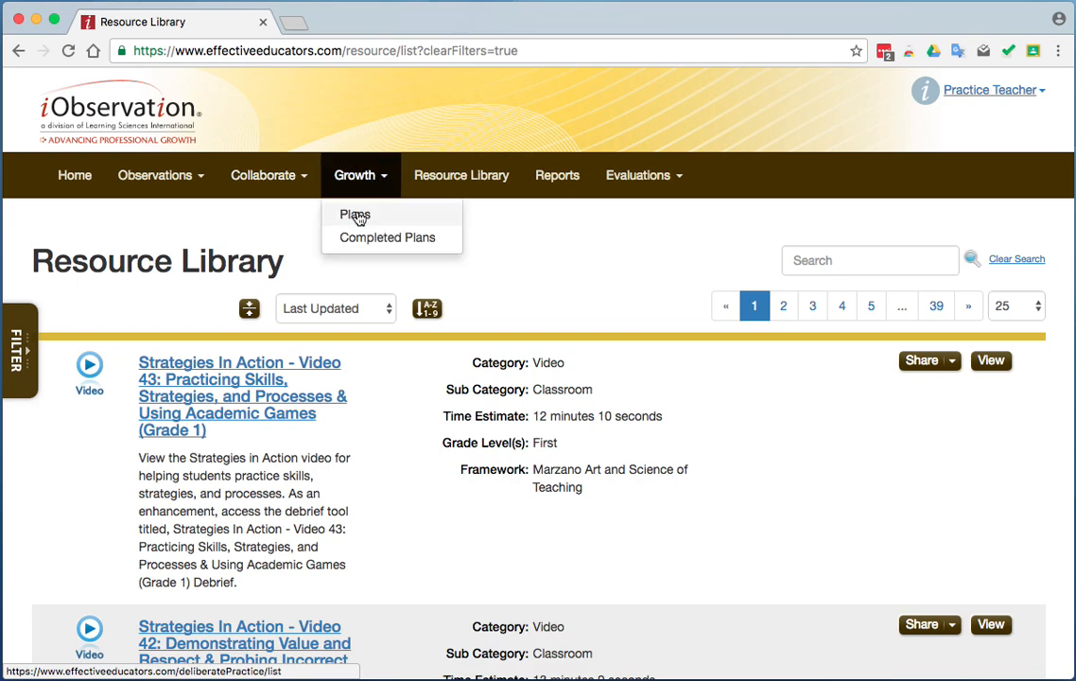
left_click(356, 214)
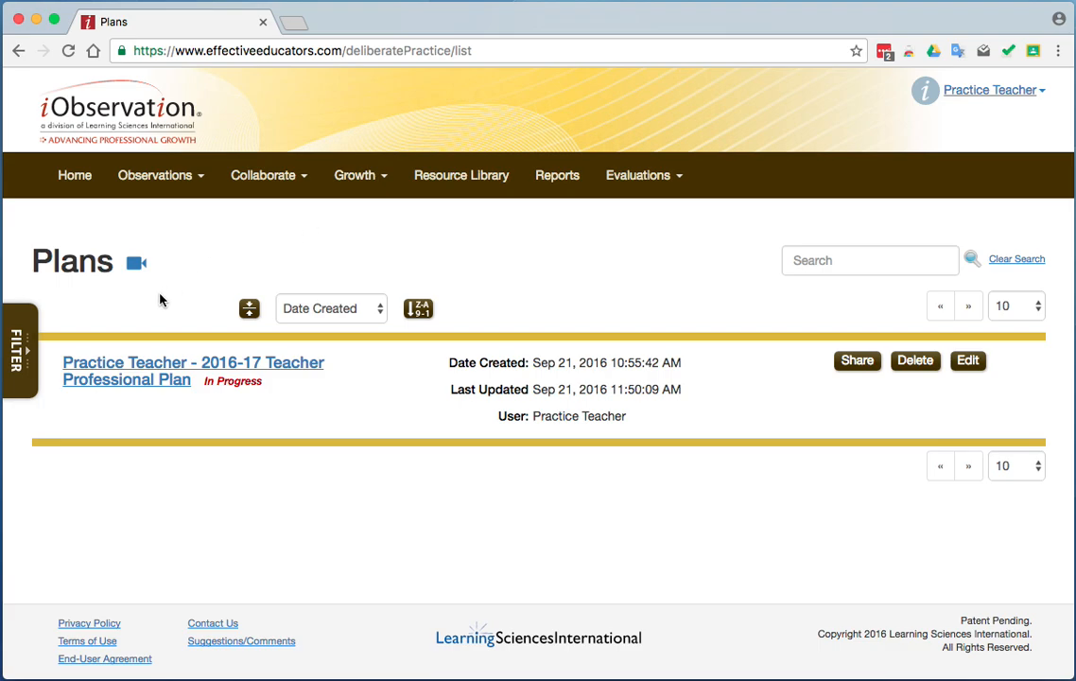
left_click(915, 362)
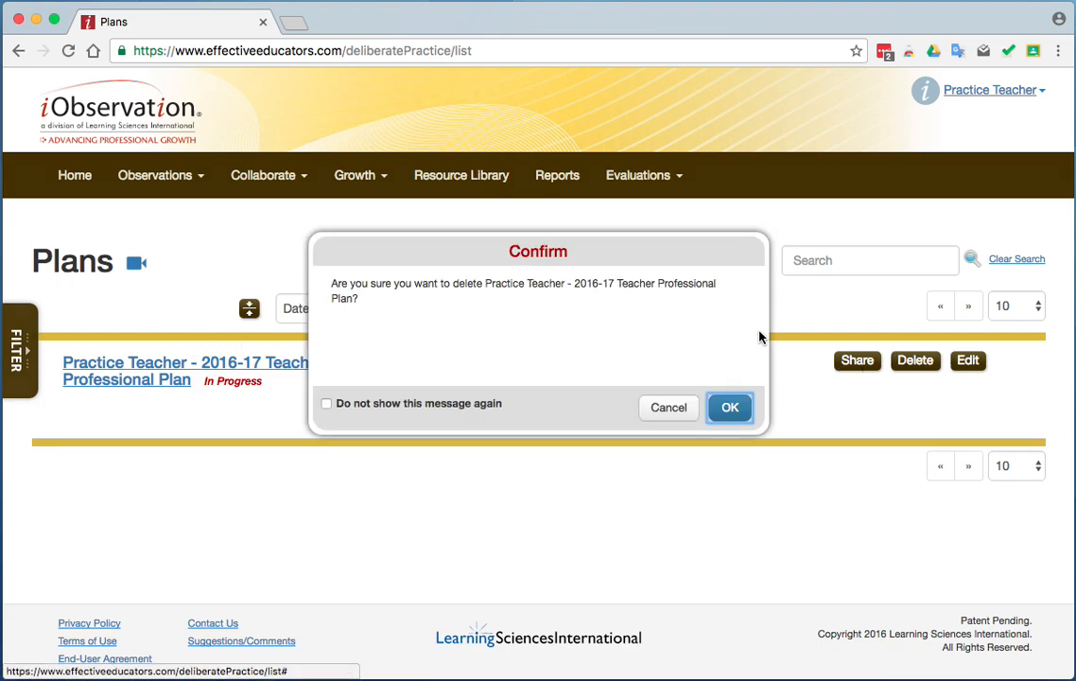
left_click(718, 419)
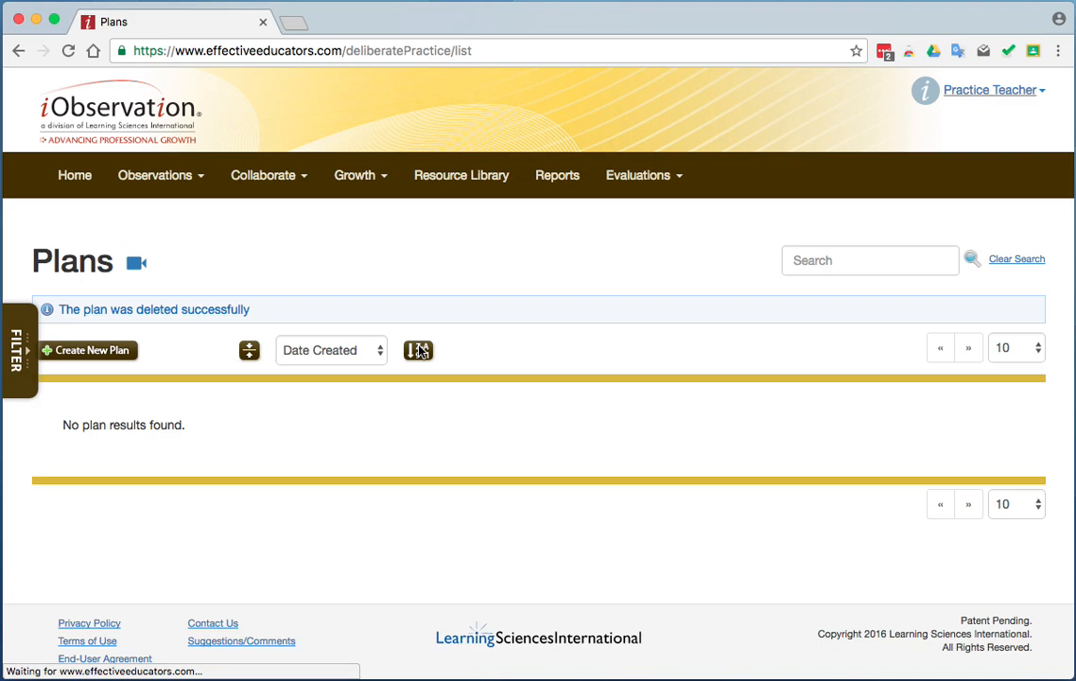
Create a new growth plan and look over its self-assessment, plan question, target element and action step sections.
left_click(102, 350)
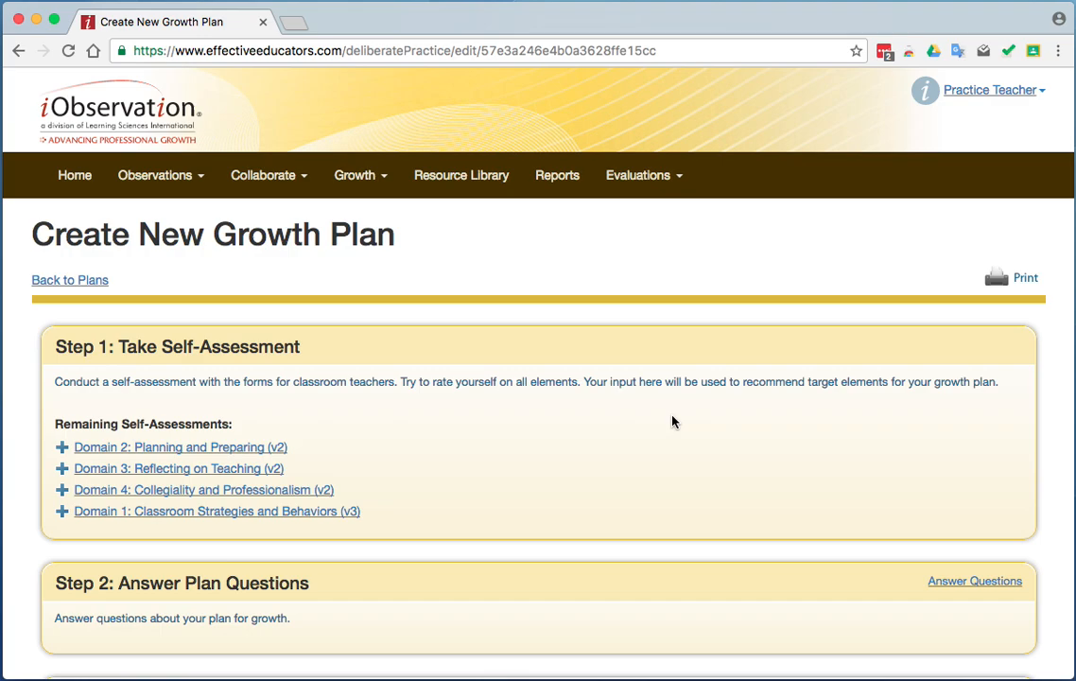
scroll(672, 422, "down", 2)
scroll(672, 421, "down", 1)
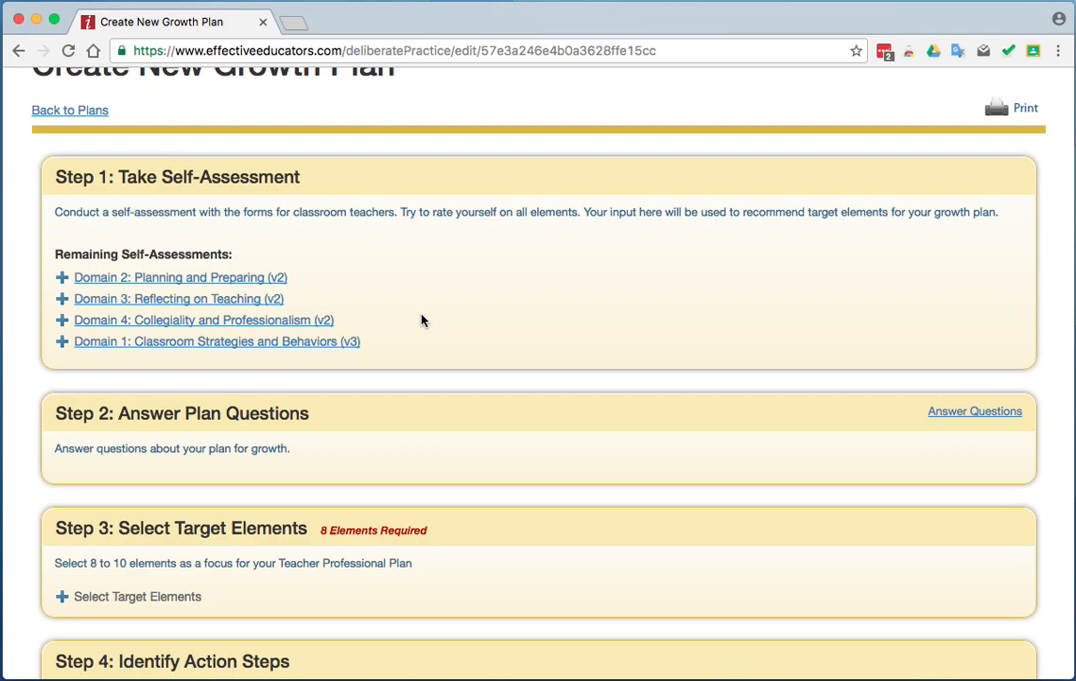
scroll(423, 320, "down", 1)
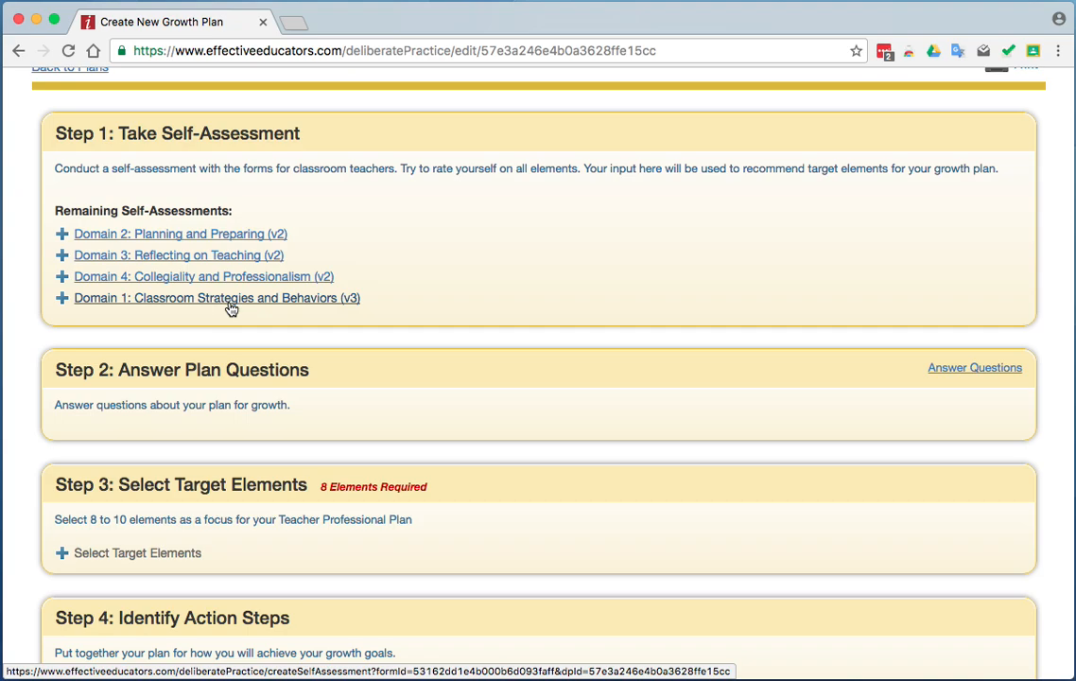
In Domain 2's Use of Available Technology self-assessment, check both planning evidence items and the teacher evidence about articulating how technology enhances learning.
left_click(244, 237)
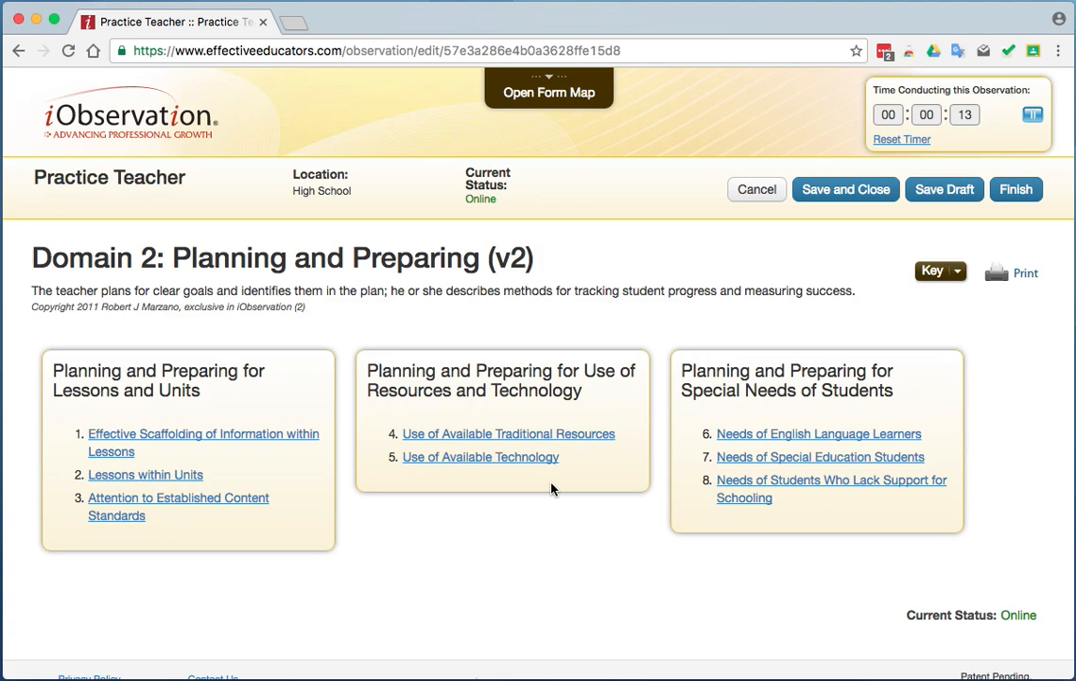
left_click(529, 459)
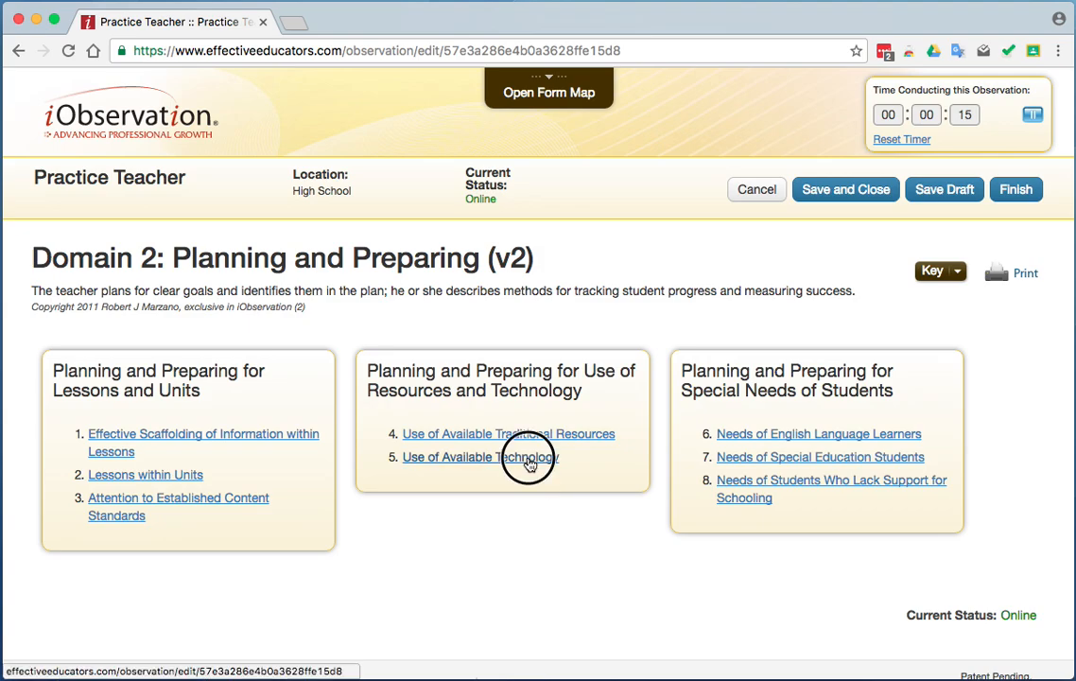
left_click(97, 301)
left_click(97, 502)
left_click(550, 346)
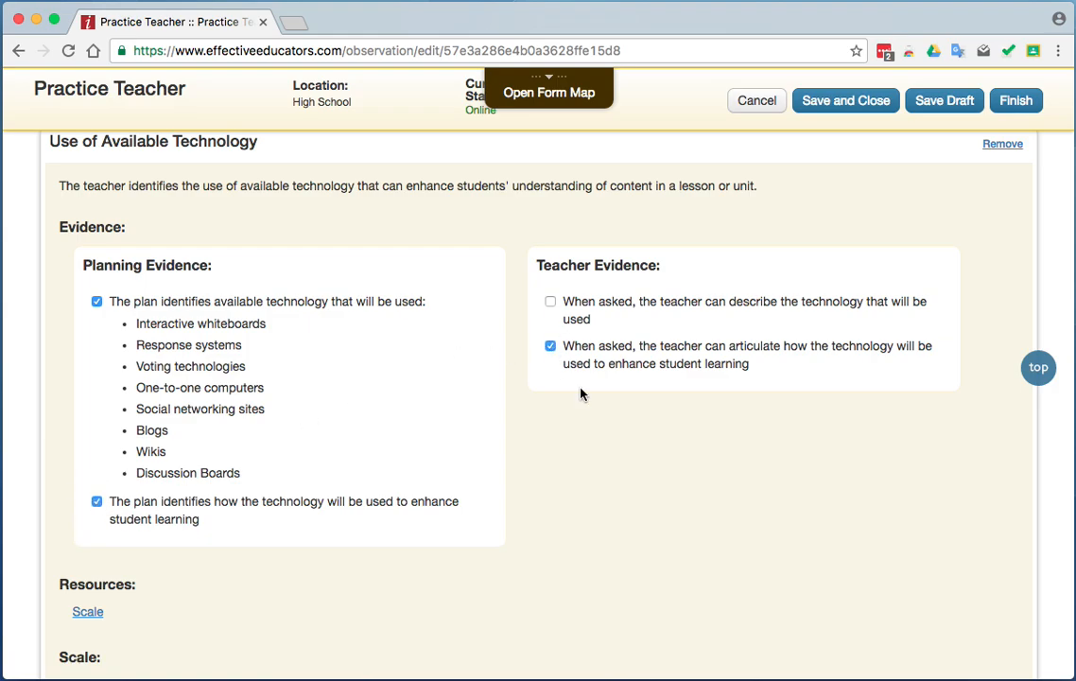
Rate Use of Available Technology as Beginning and add the comment "Comment 1".
scroll(618, 455, "down", 5)
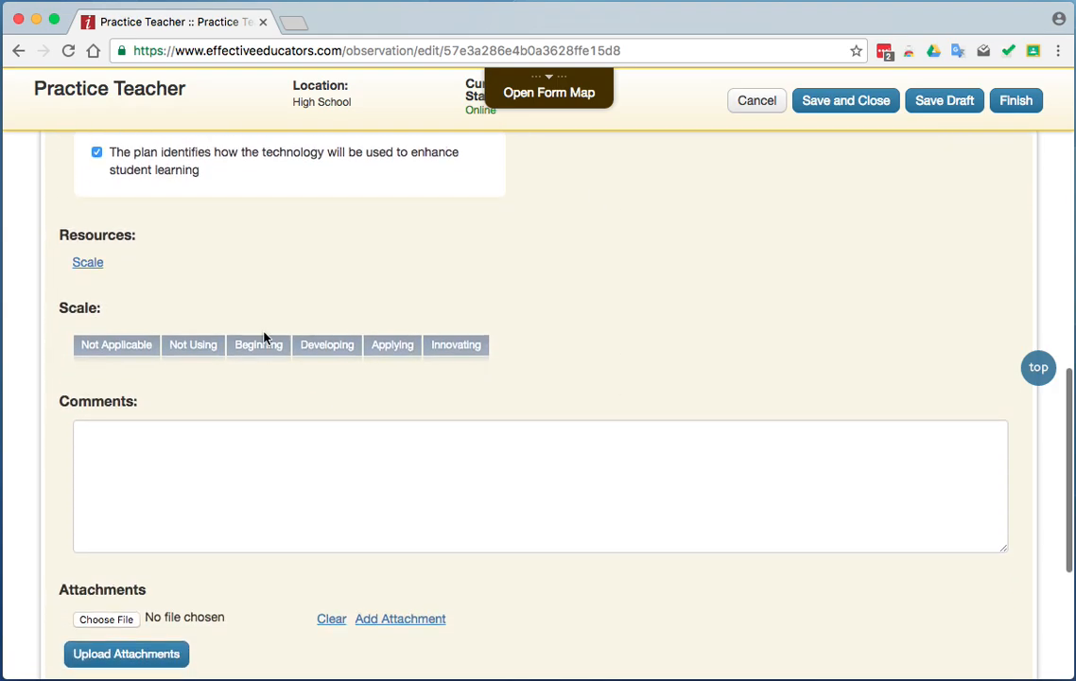
left_click(260, 351)
left_click(233, 449)
type("Comment 1")
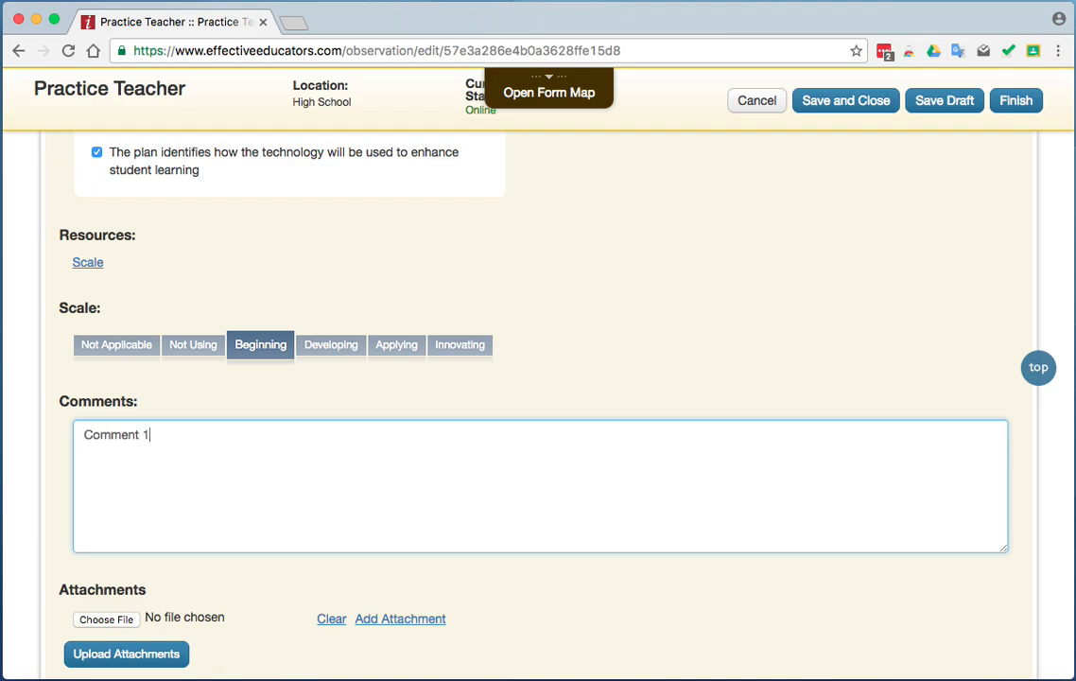
Save and close the Domain 2: Planning and Preparing self-assessment without finishing it.
scroll(655, 360, "up", 5)
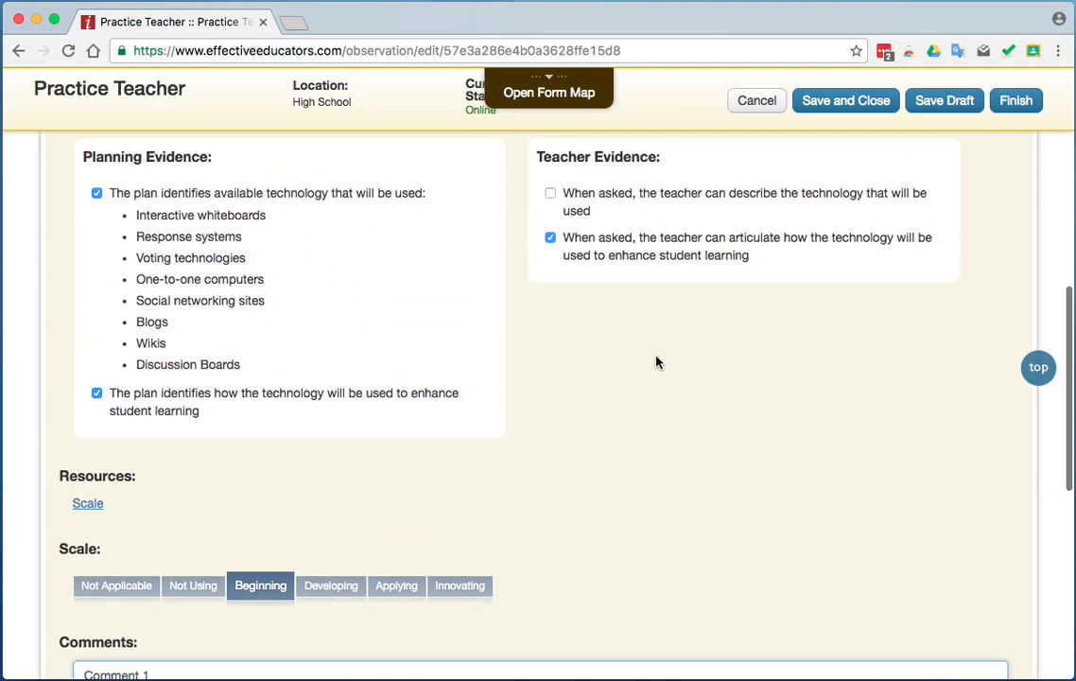
scroll(655, 360, "up", 3)
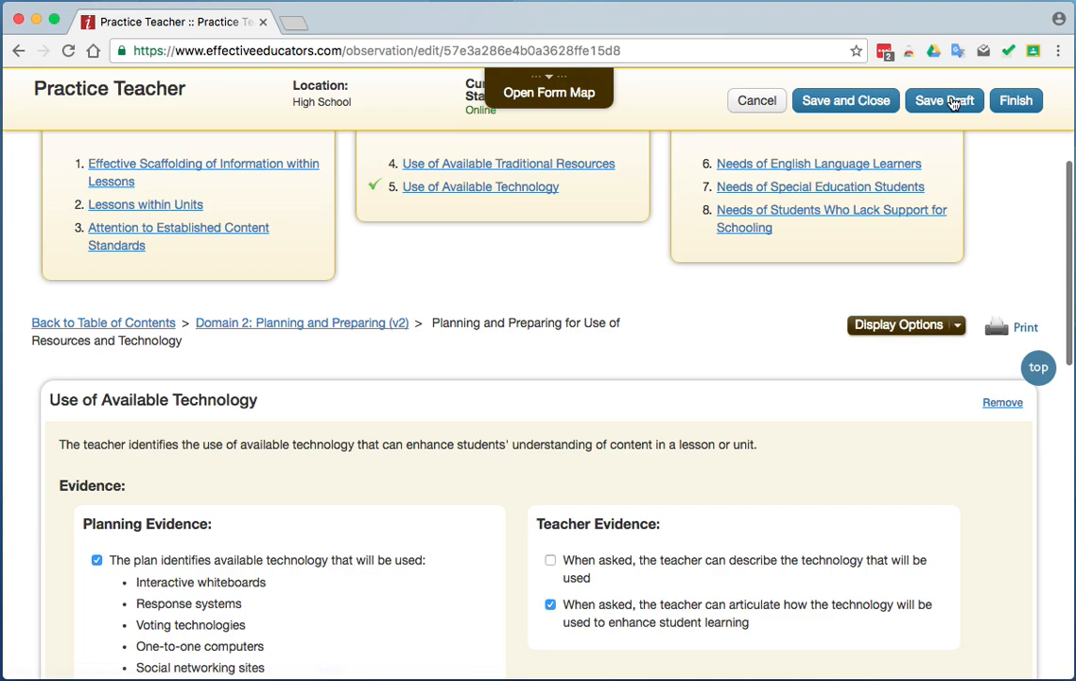
left_click(842, 101)
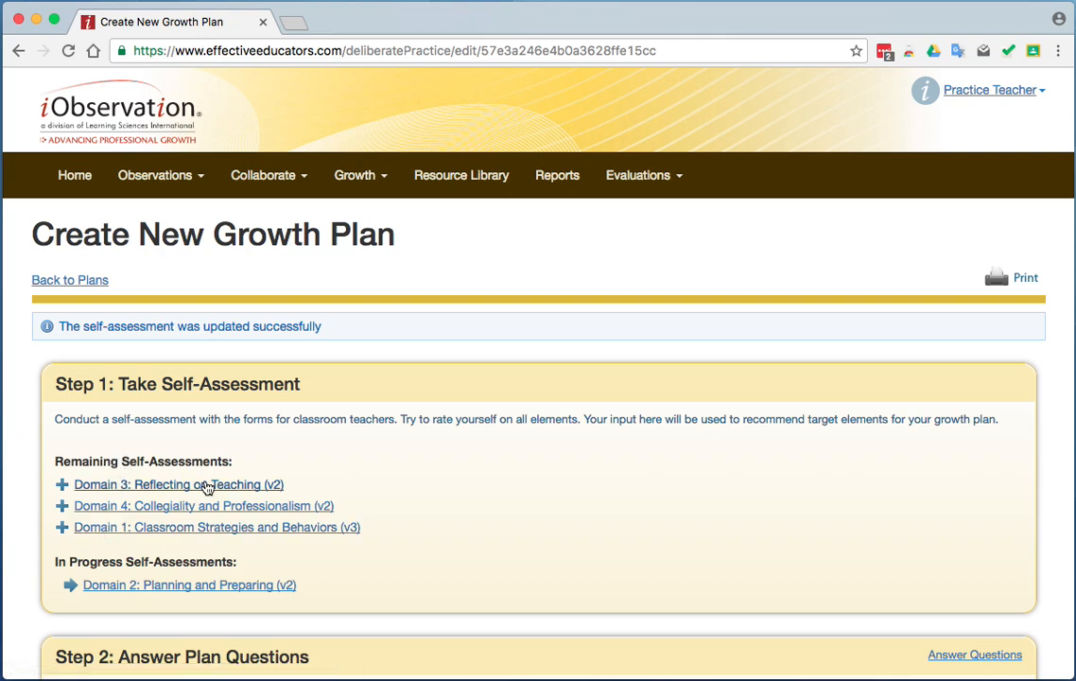
In Domain 3's Developing a Written Growth and Development Plan, check the evidence for constructing a growth plan and rate the element Beginning.
left_click(227, 486)
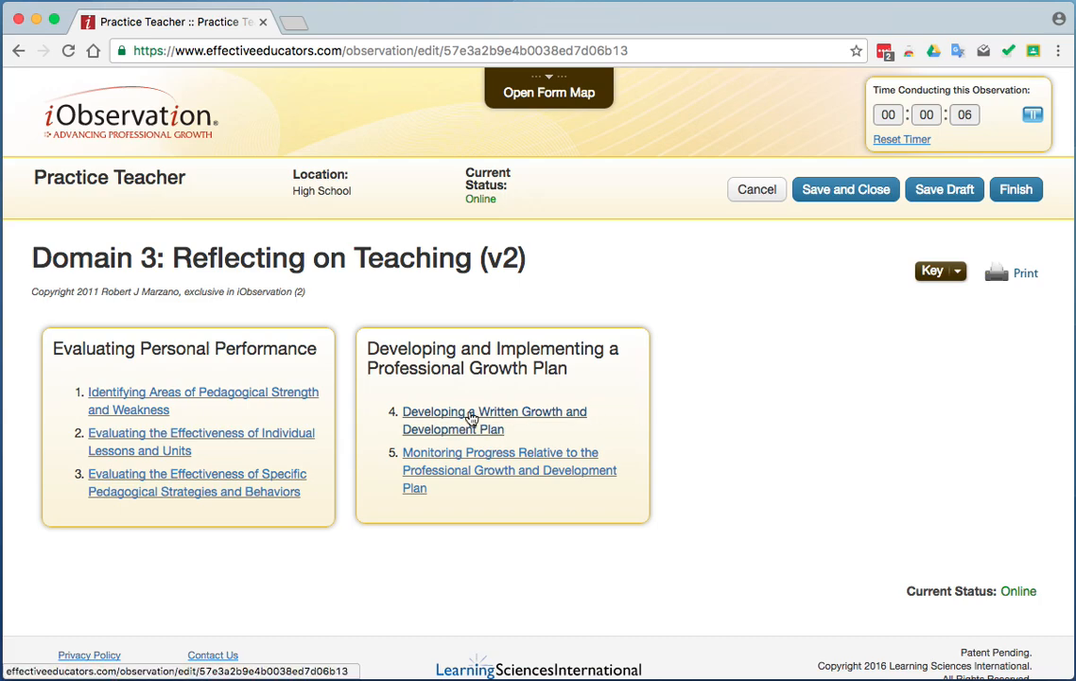
left_click(441, 413)
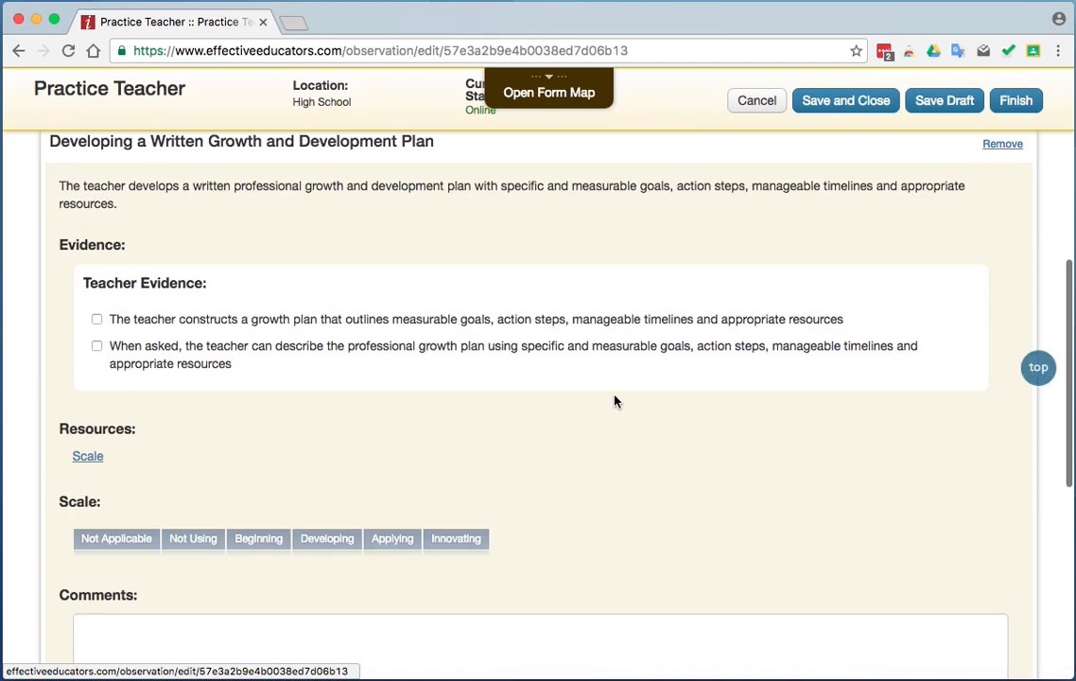
left_click(98, 318)
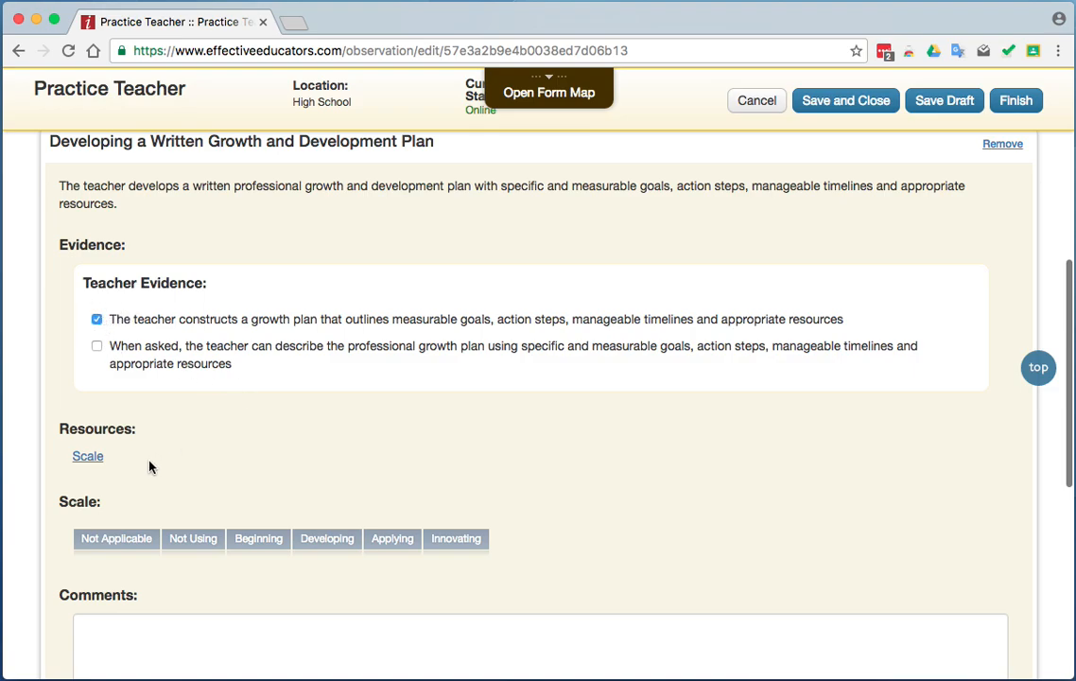
left_click(268, 541)
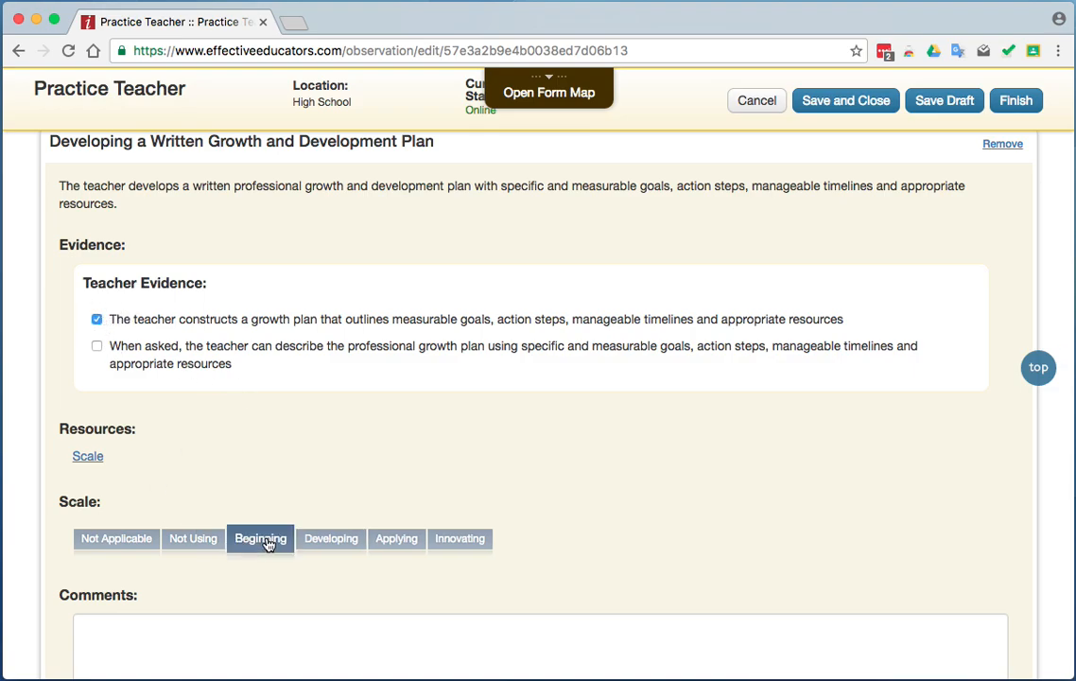
Add the comment "Comment 2" to the Developing a Written Growth and Development Plan element.
scroll(530, 465, "down", 2)
left_click(288, 570)
type("Comment 2")
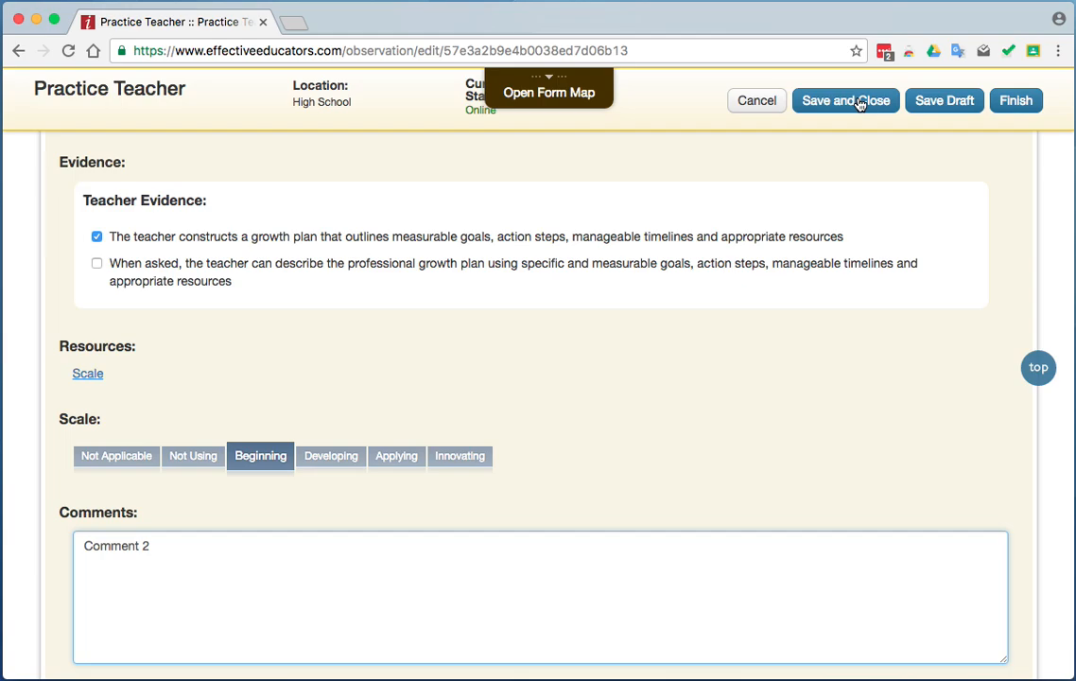
Start finishing the Domain 3 self-assessment, but cancel at the confirmation.
left_click(1015, 102)
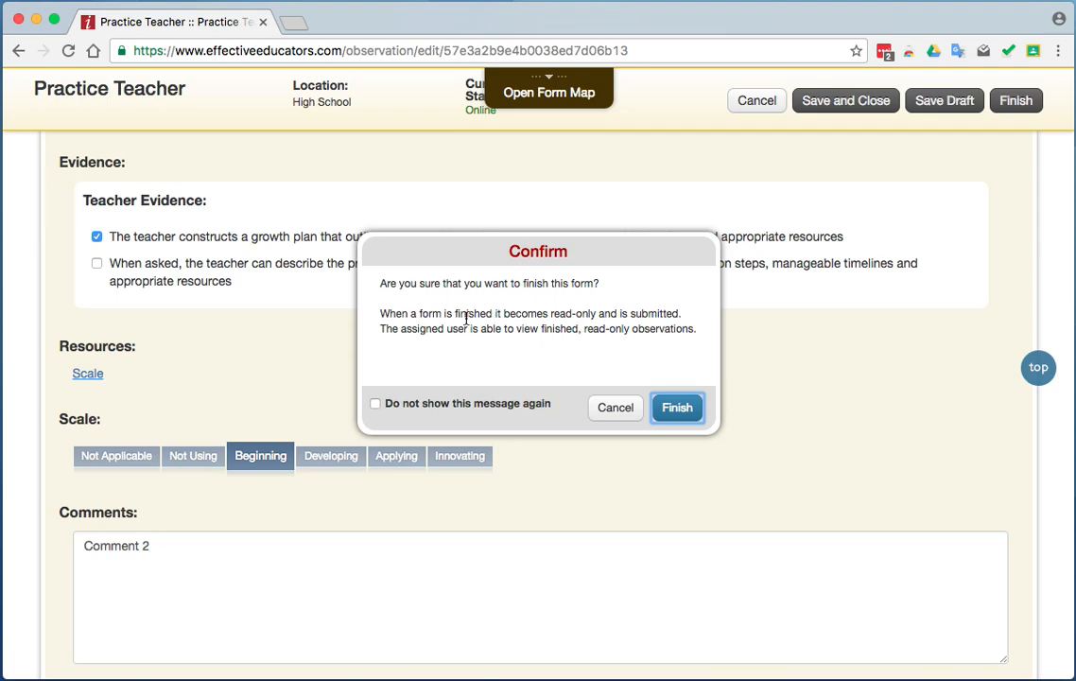
left_click(615, 409)
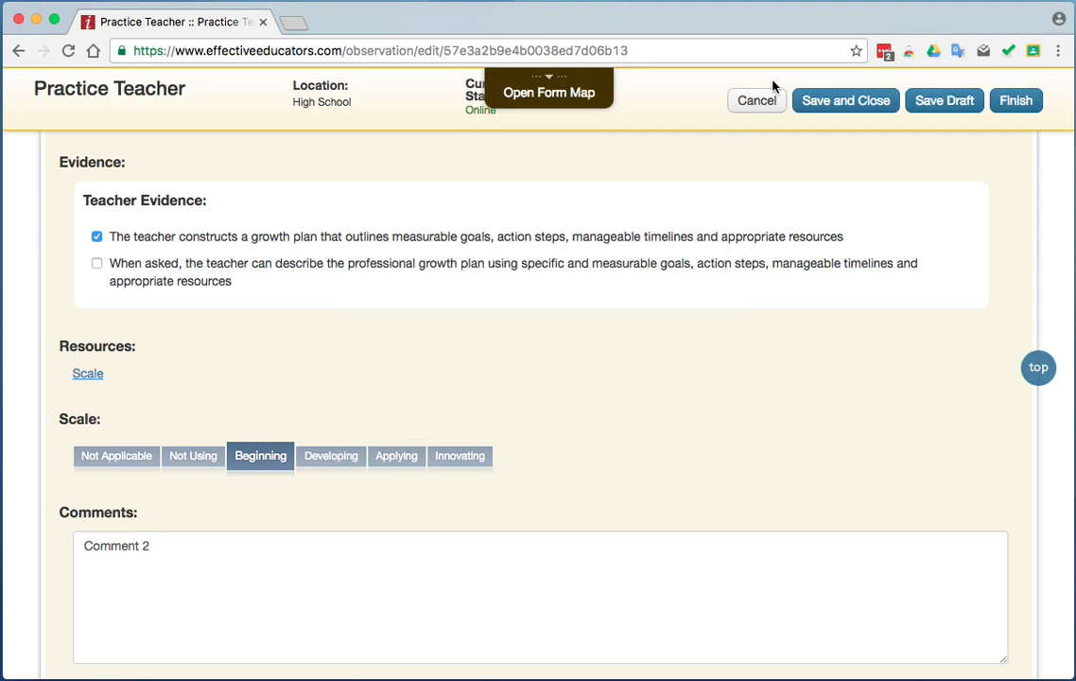
Save and close the Domain 3 self-assessment, and reopen it at the Monitoring Progress Relative to the Professional Growth and Development Plan element.
left_click(830, 111)
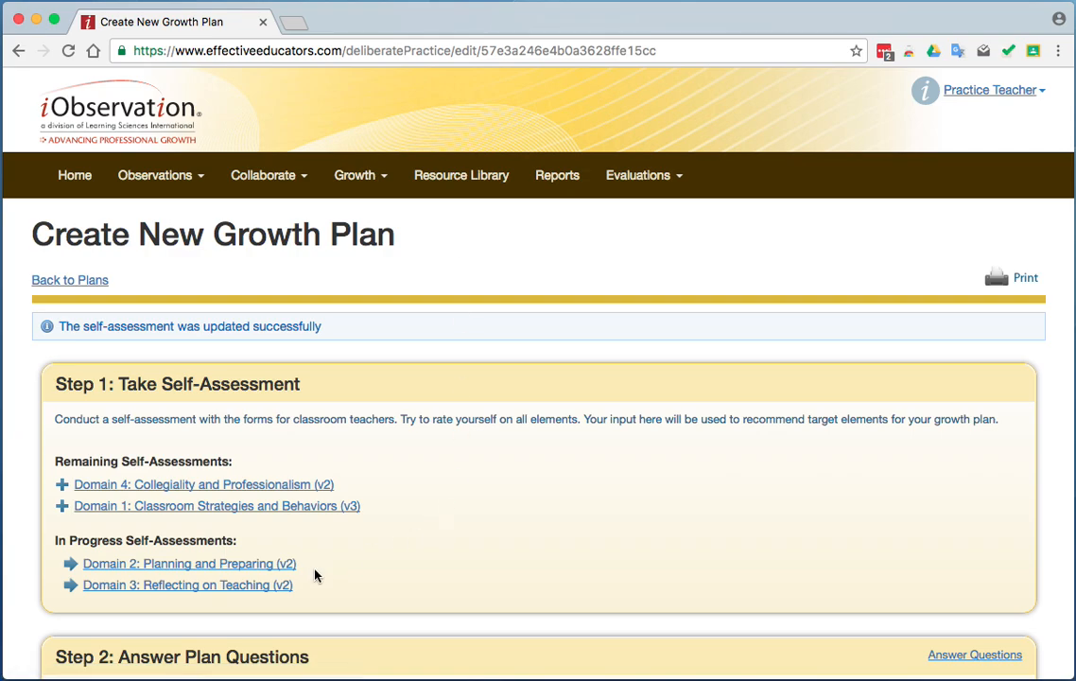
left_click(233, 586)
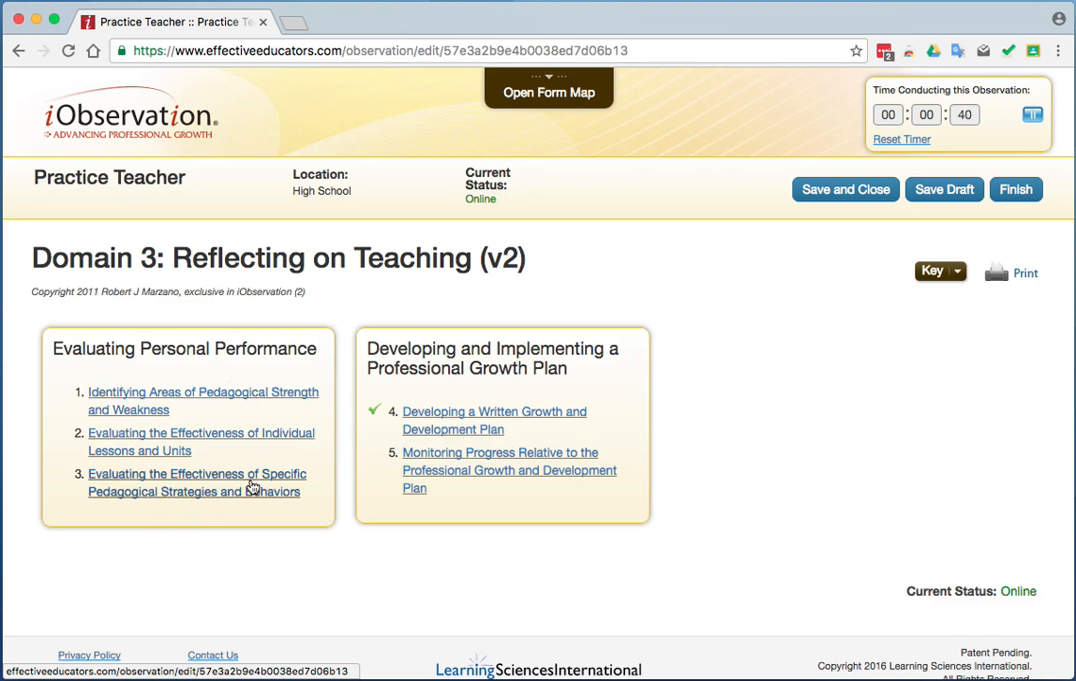
left_click(444, 473)
Check the evidence for constructing a plan to chart progress toward goals, rate the element Beginning, and add the comment "Comment 3".
left_click(97, 301)
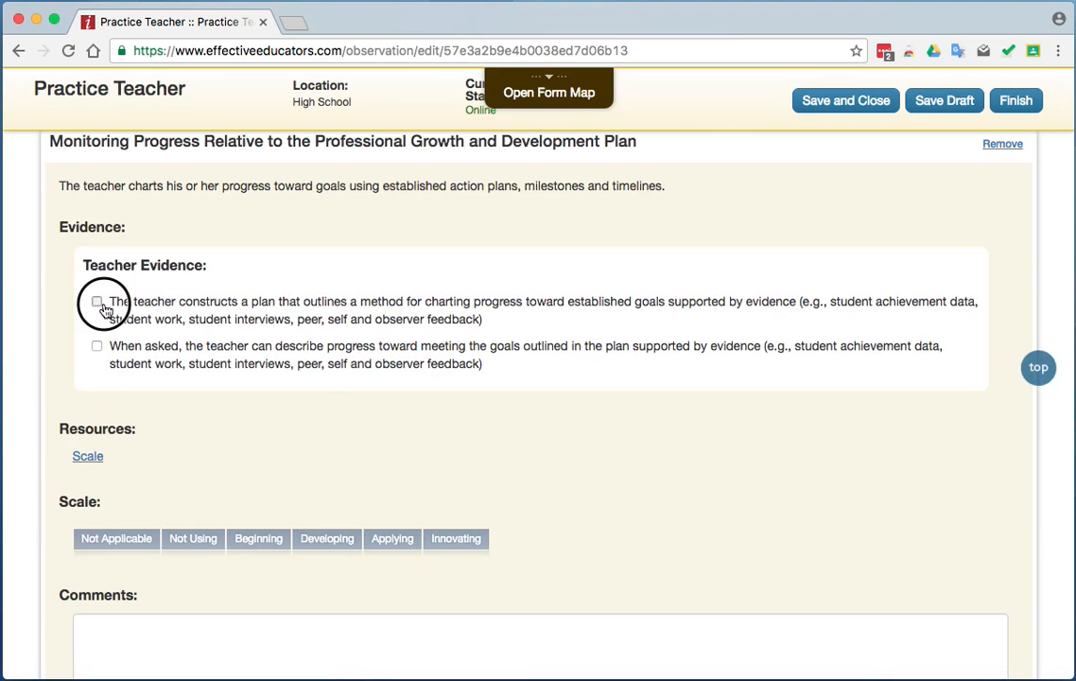
left_click(265, 541)
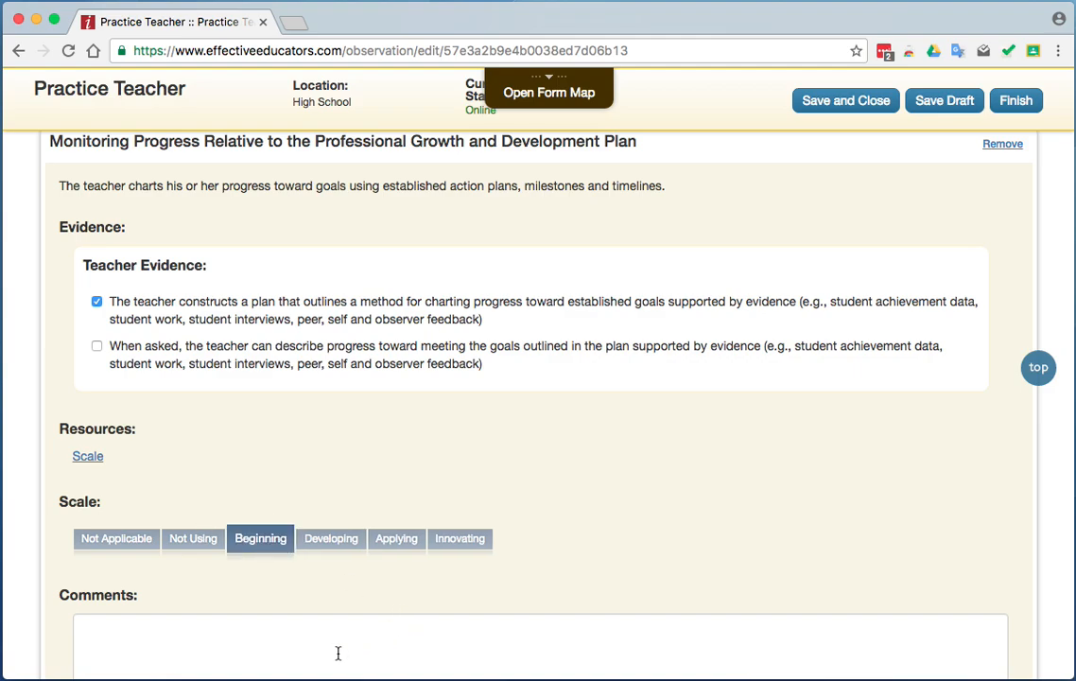
left_click(318, 630)
type("Comment 3")
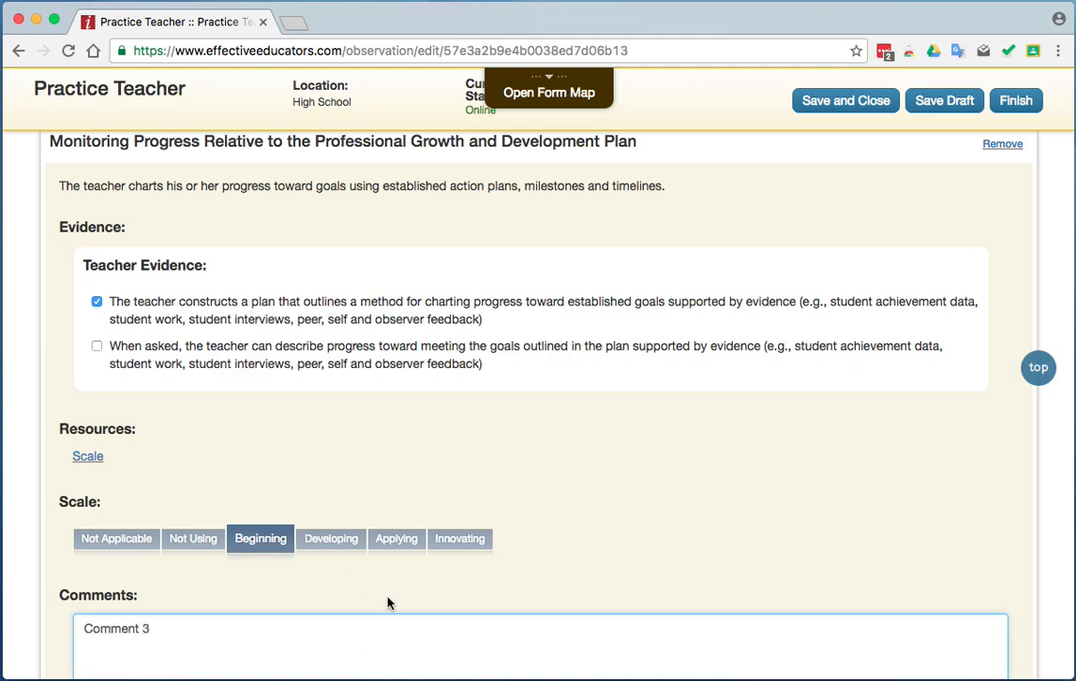
Save and close the Domain 3: Reflecting on Teaching self-assessment, then reopen it and finish it, confirming the submission.
left_click(823, 108)
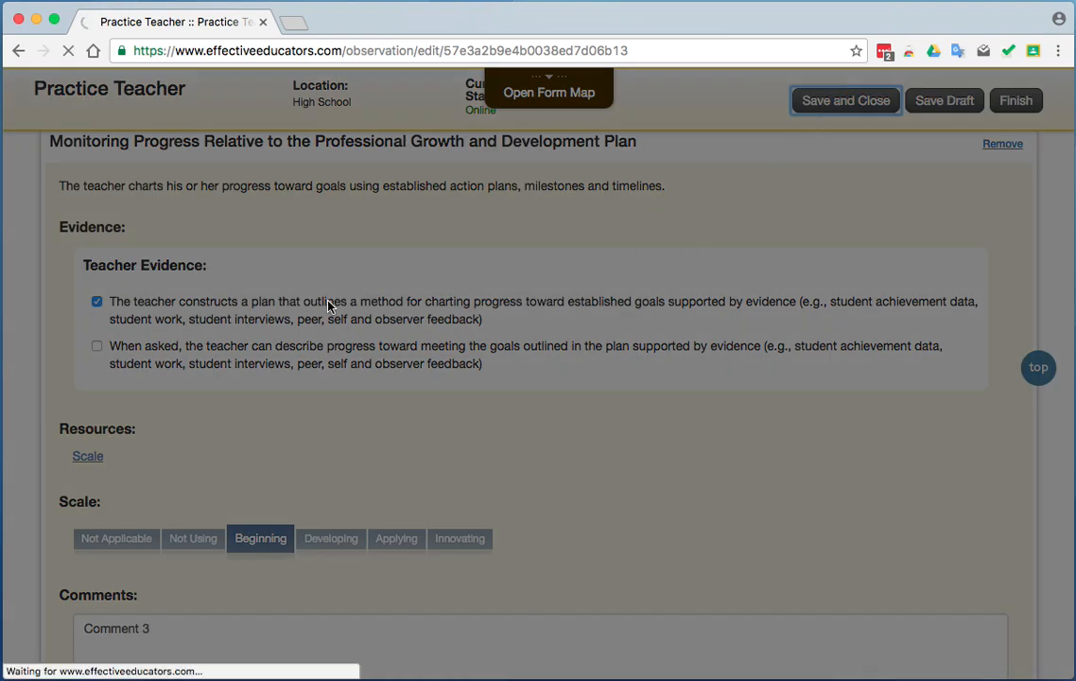
scroll(459, 530, "down", 2)
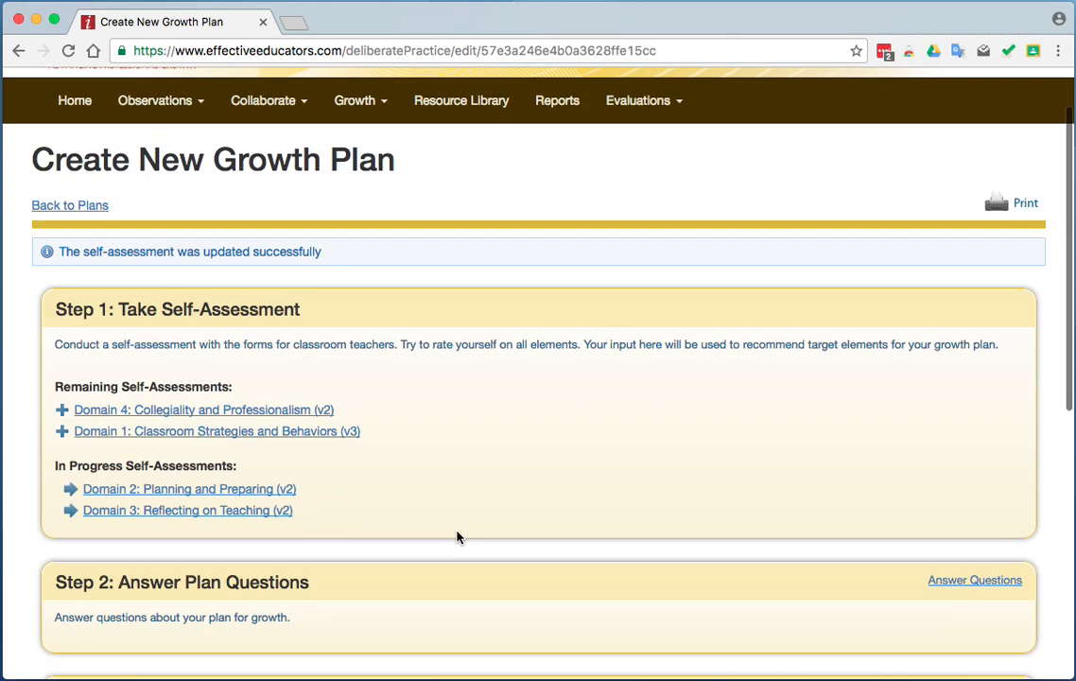
left_click(234, 512)
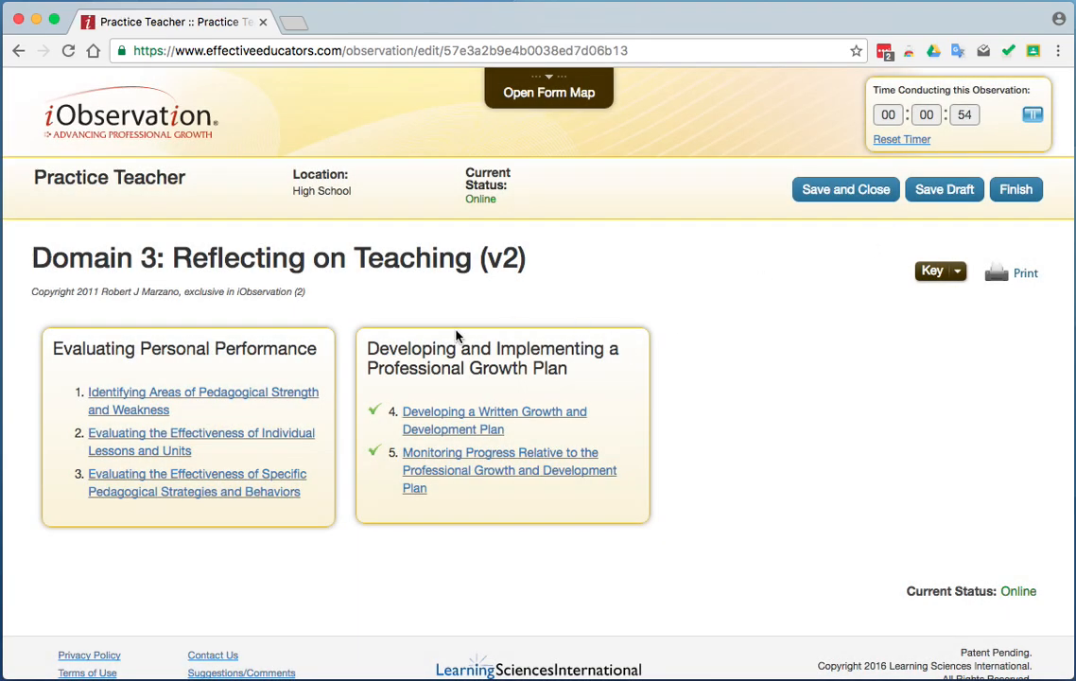
left_click(1016, 189)
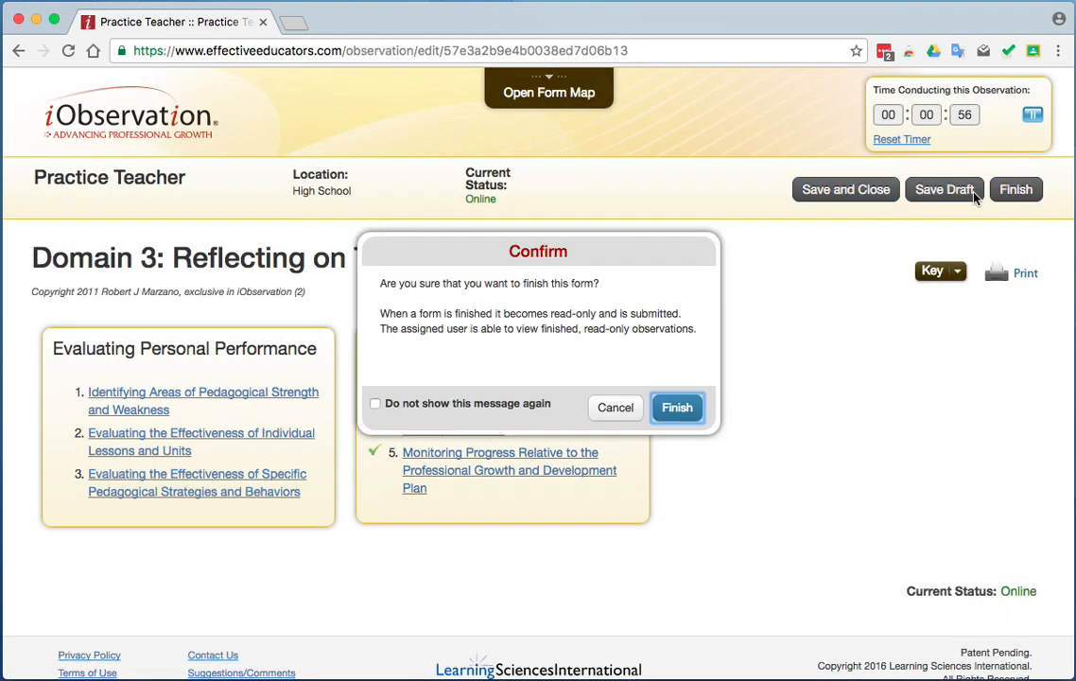
left_click(677, 411)
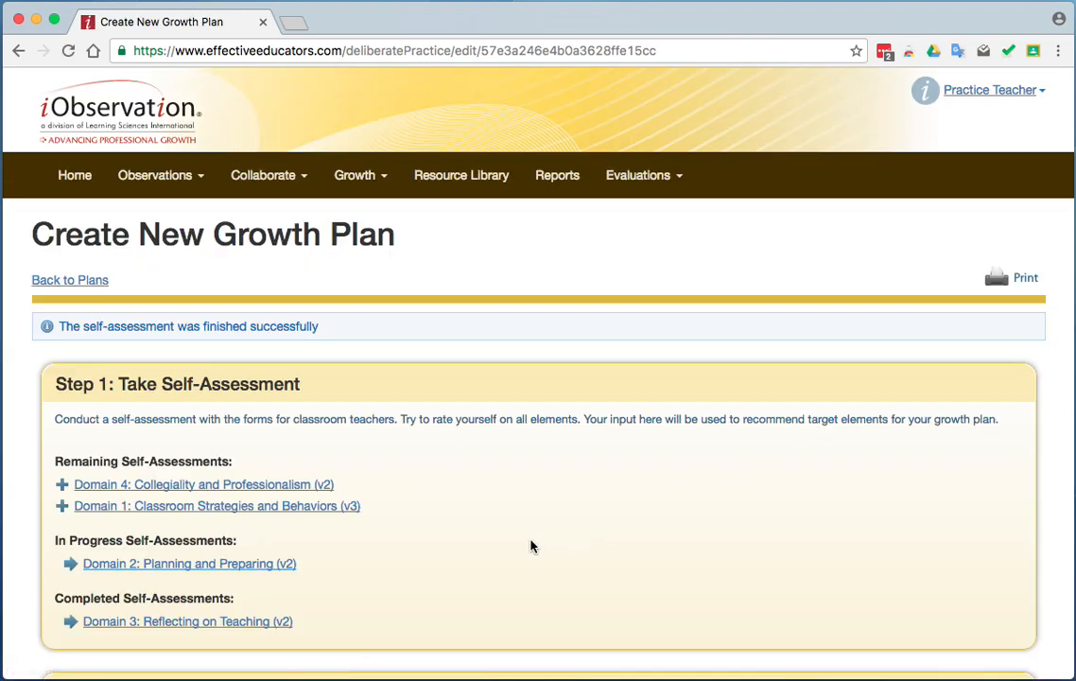
Reopen the in-progress Domain 2: Planning and Preparing self-assessment and finish it, confirming the submission.
left_click(249, 565)
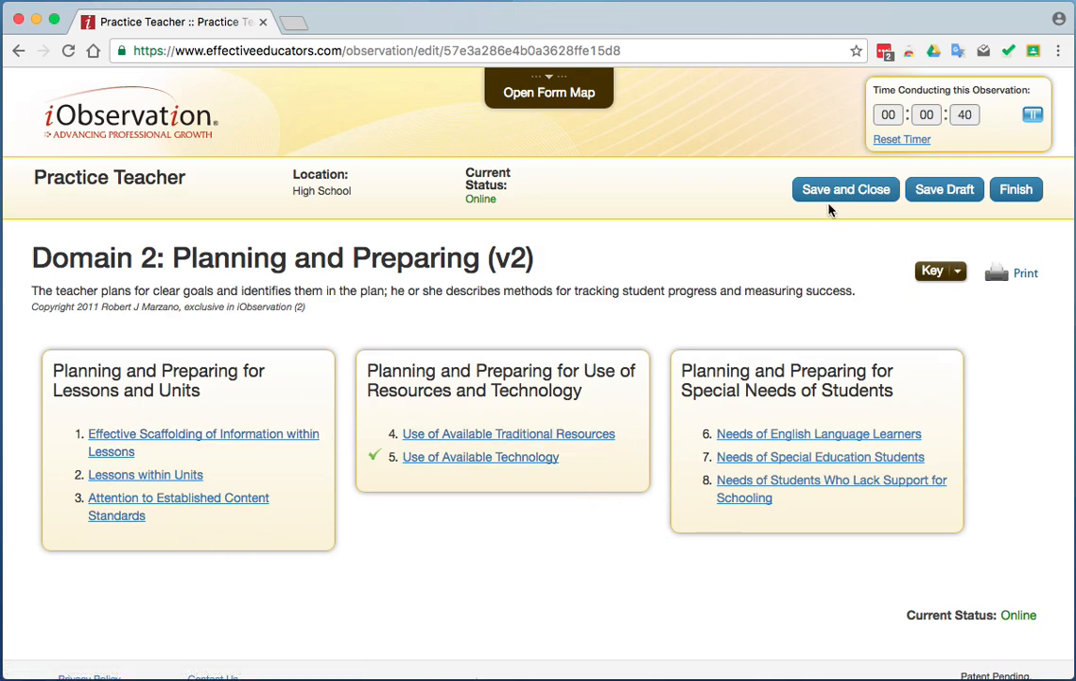
left_click(1010, 192)
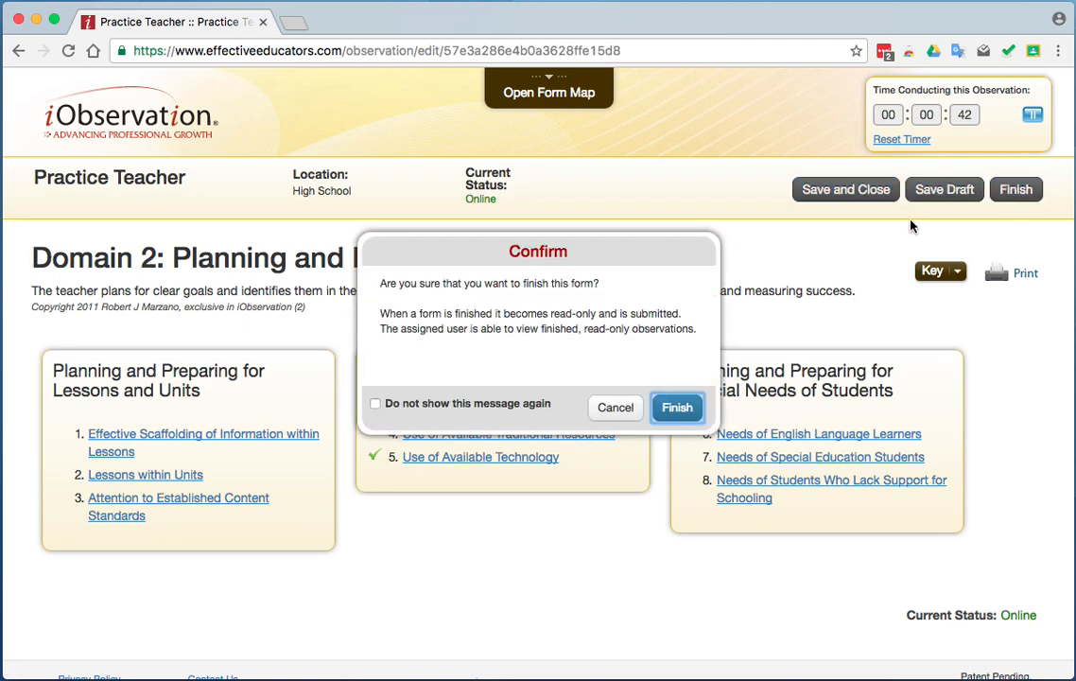
left_click(673, 409)
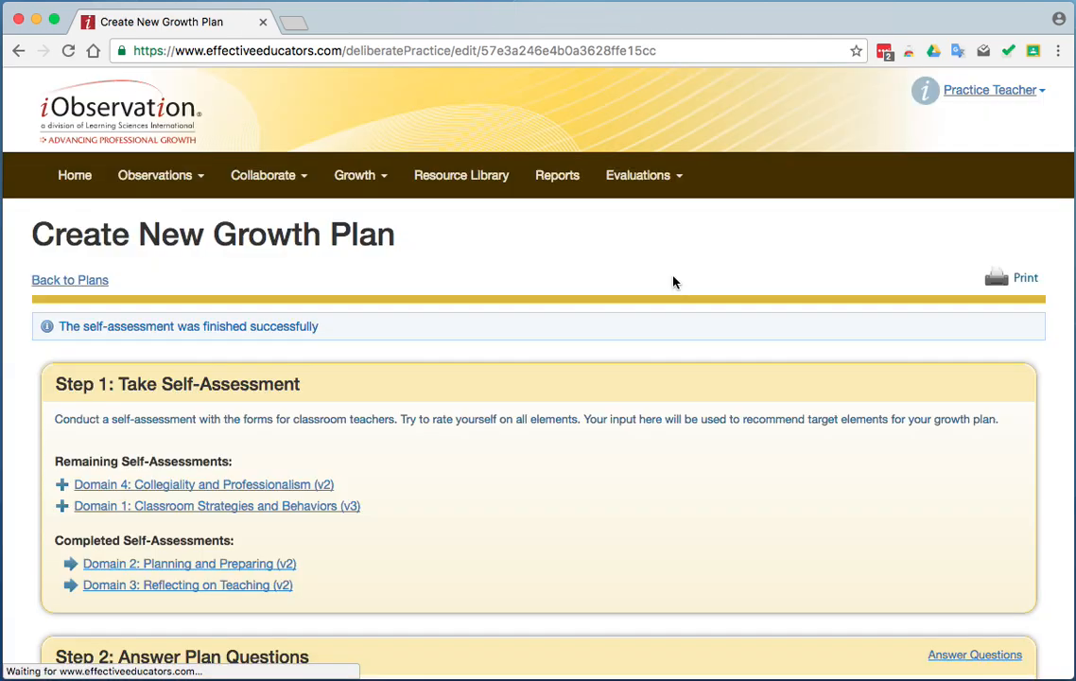
Start Domain 4; for Promoting Positive Interactions with Colleagues, check the cooperation, available-expertise and extinguishing-negative-conversations evidence and rate it Developing.
left_click(268, 485)
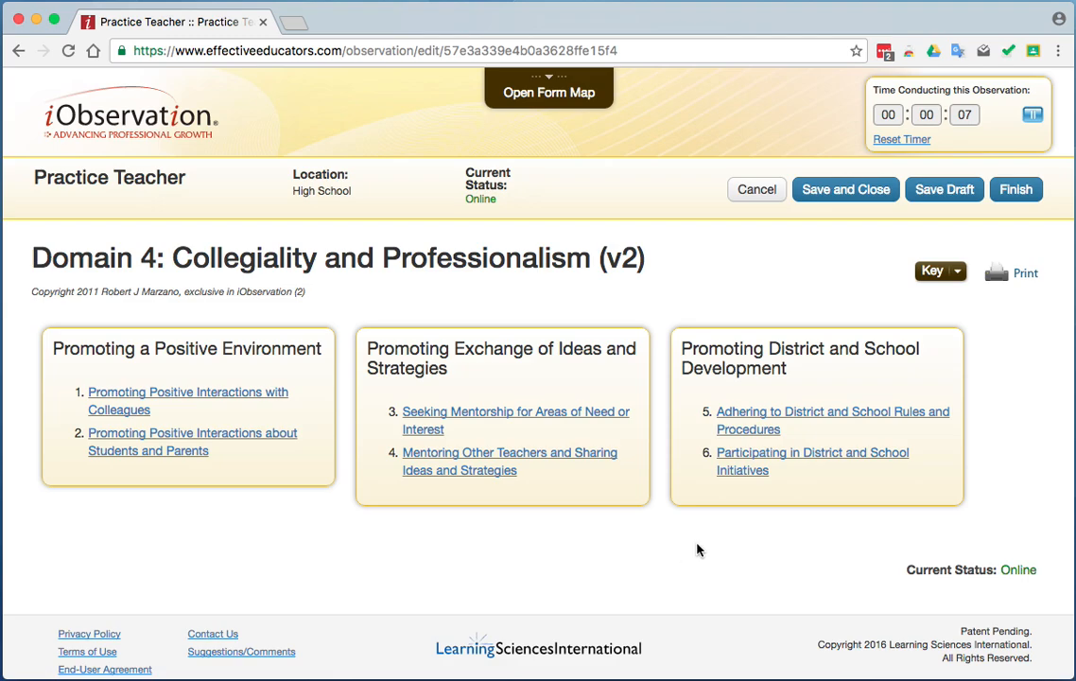
left_click(153, 393)
left_click(113, 302)
left_click(146, 355)
left_click(153, 408)
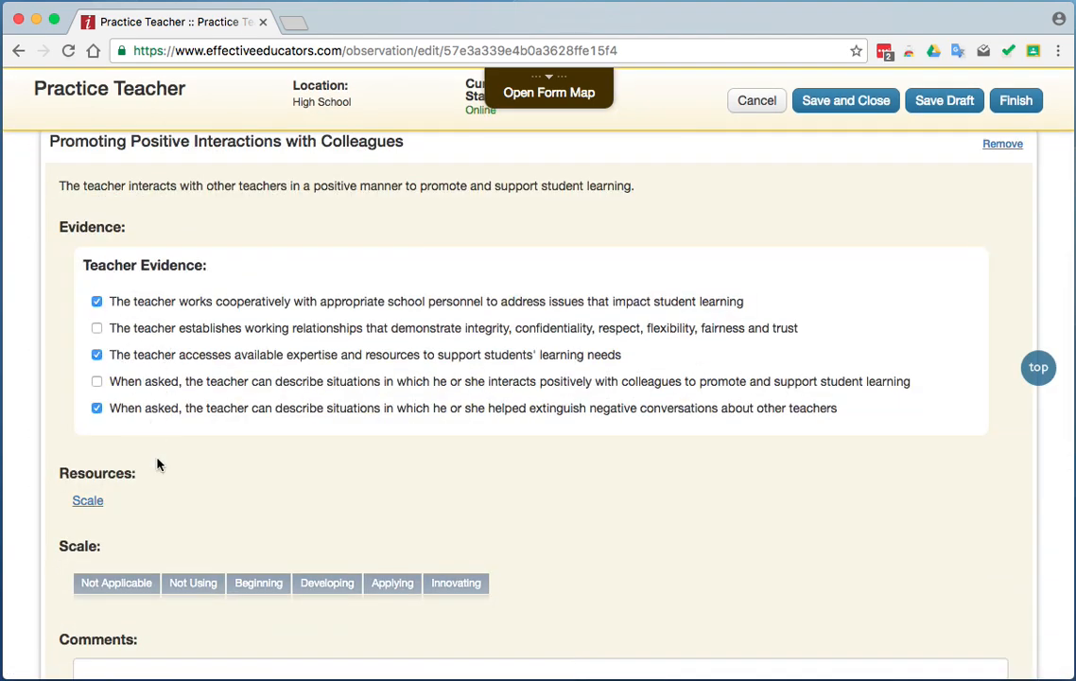
left_click(328, 583)
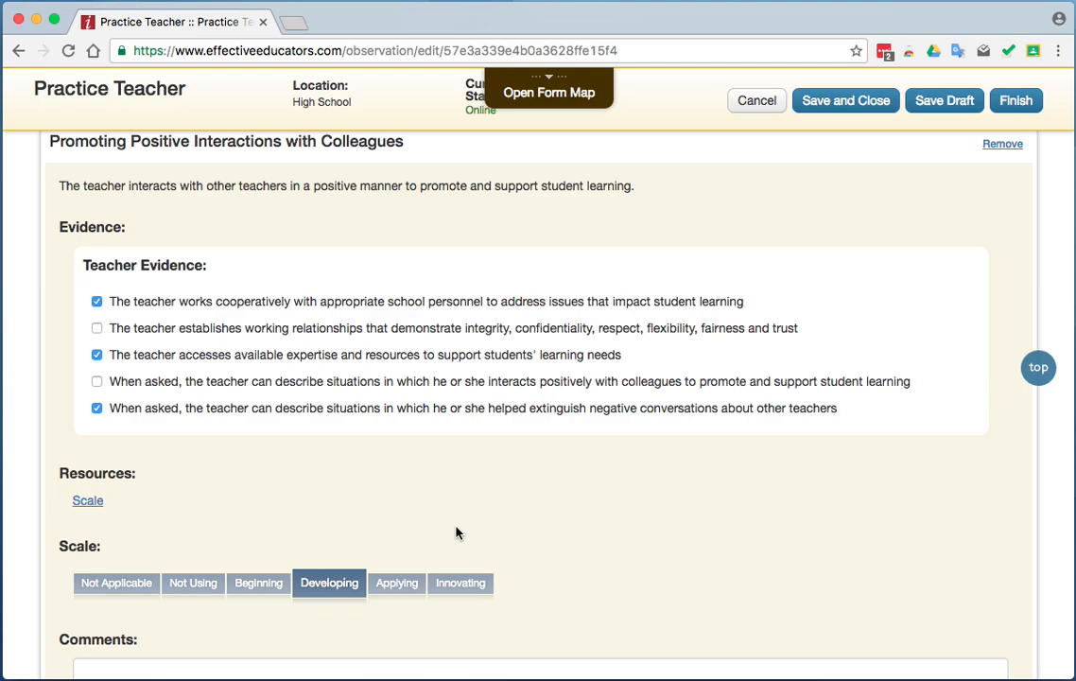
Add the comment "Comment 4" to the Promoting Positive Interactions with Colleagues element.
scroll(456, 532, "down", 3)
left_click(220, 530)
type("Comment 4")
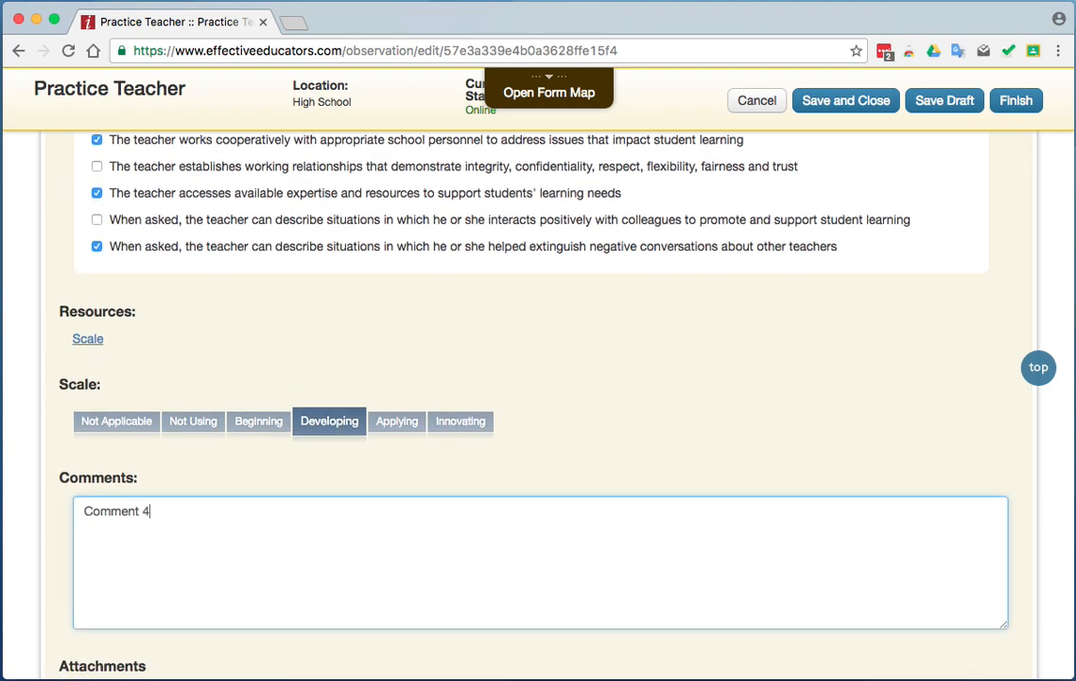
View the look-fors that can be added under Promoting a Positive Environment without adding one, and save and close the Domain 4 self-assessment.
scroll(538, 397, "down", 5)
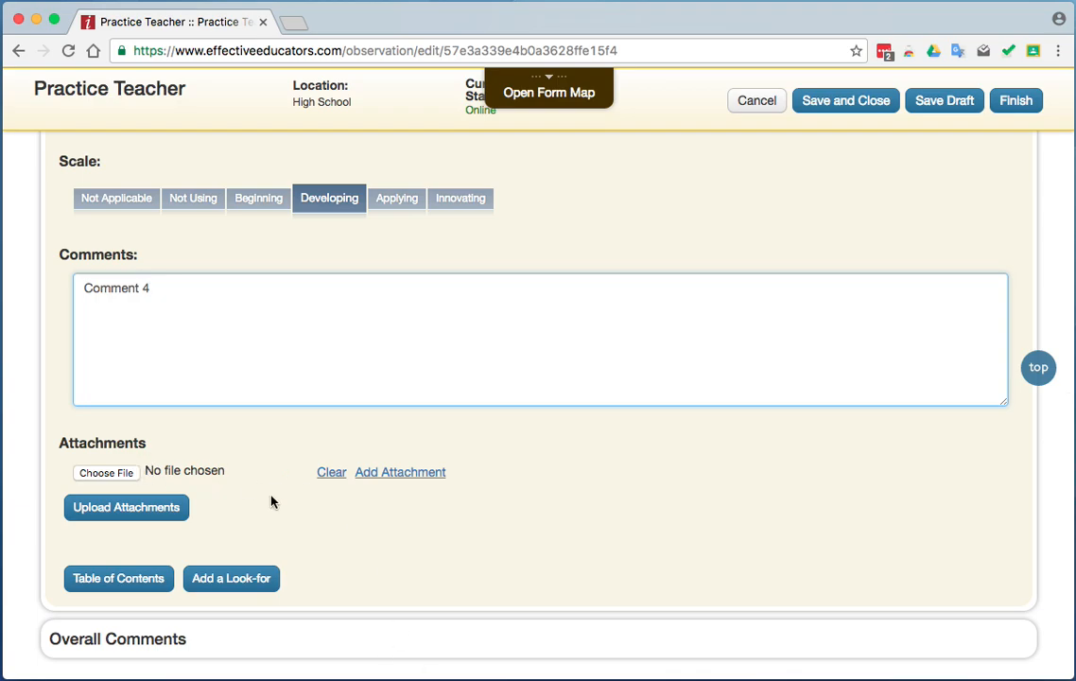
scroll(410, 571, "down", 3)
left_click(248, 418)
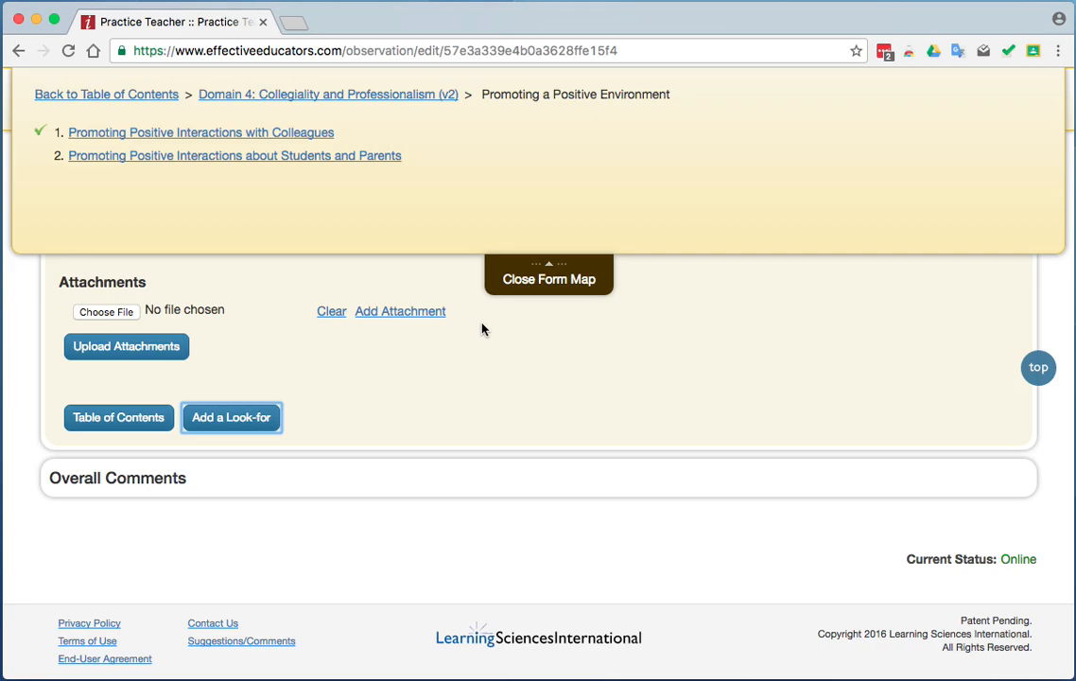
left_click(526, 269)
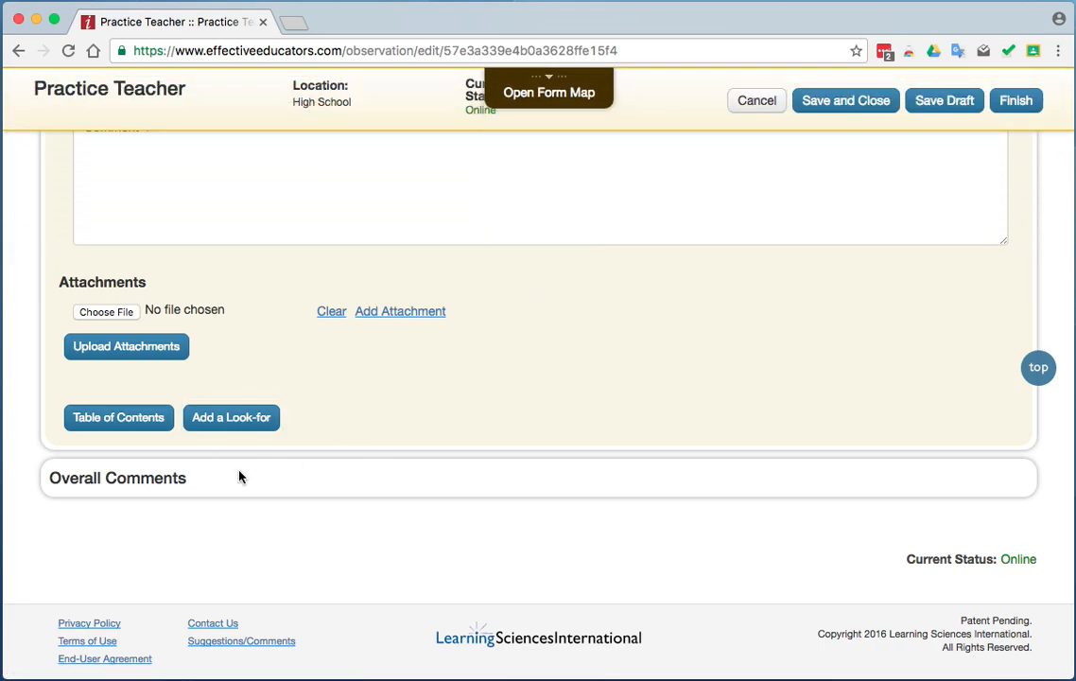
scroll(460, 385, "up", 10)
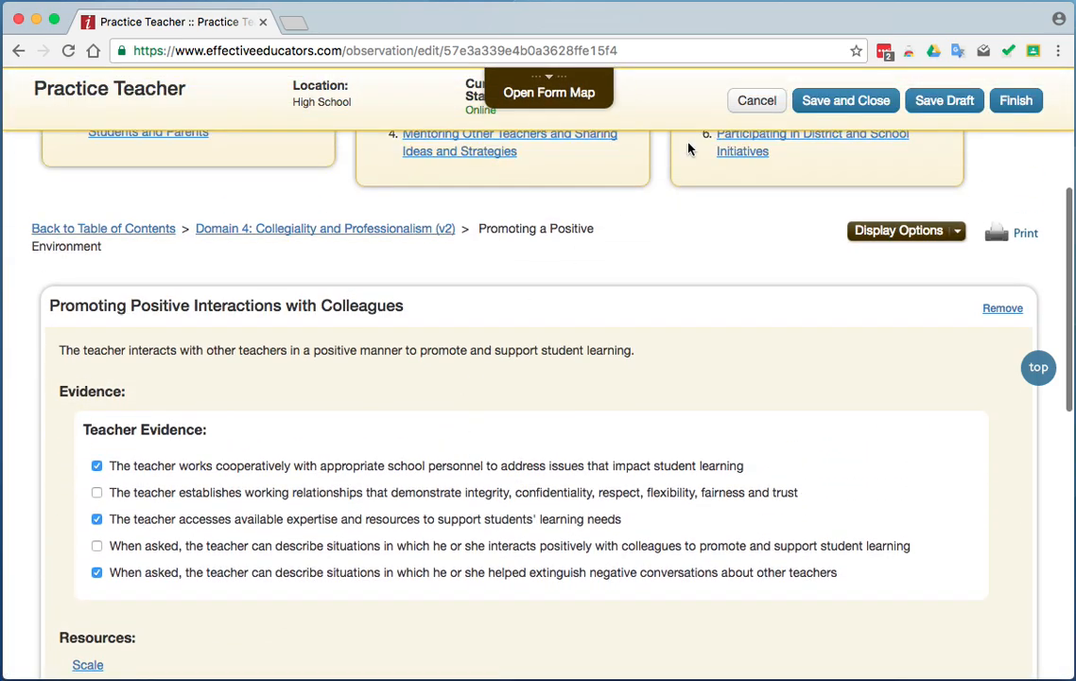
left_click(810, 111)
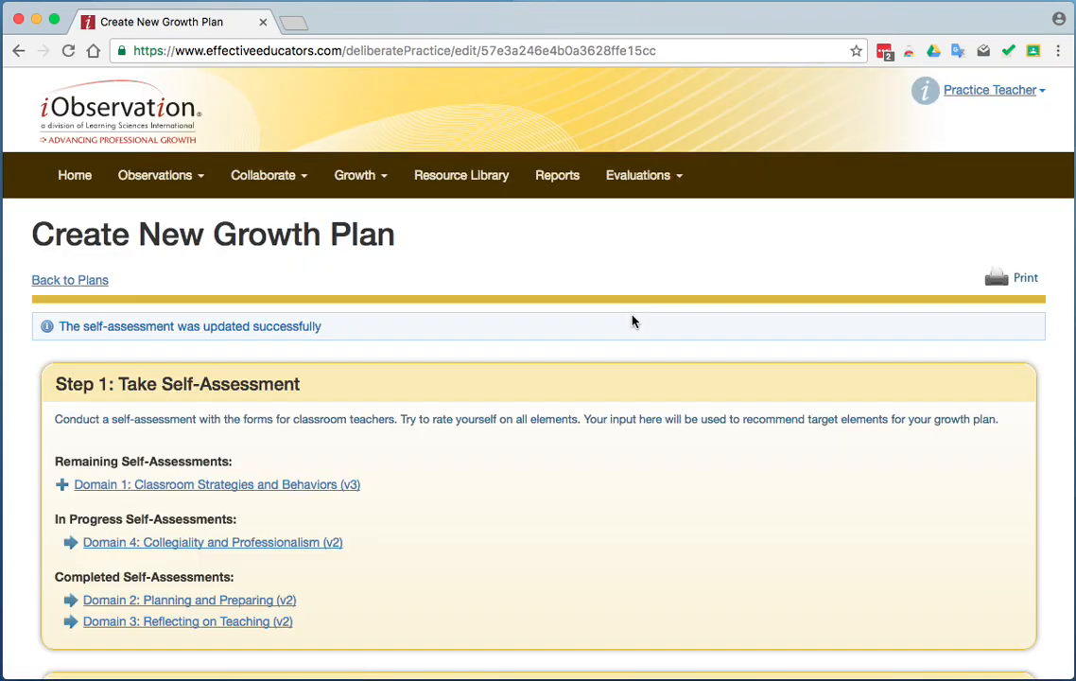
Reopen Domain 4; for Promoting Positive Interactions about Students and Parents, check the collaborative-partnerships, sensitivity-to-family-backgrounds and describes-positive-interactions evidence.
left_click(302, 542)
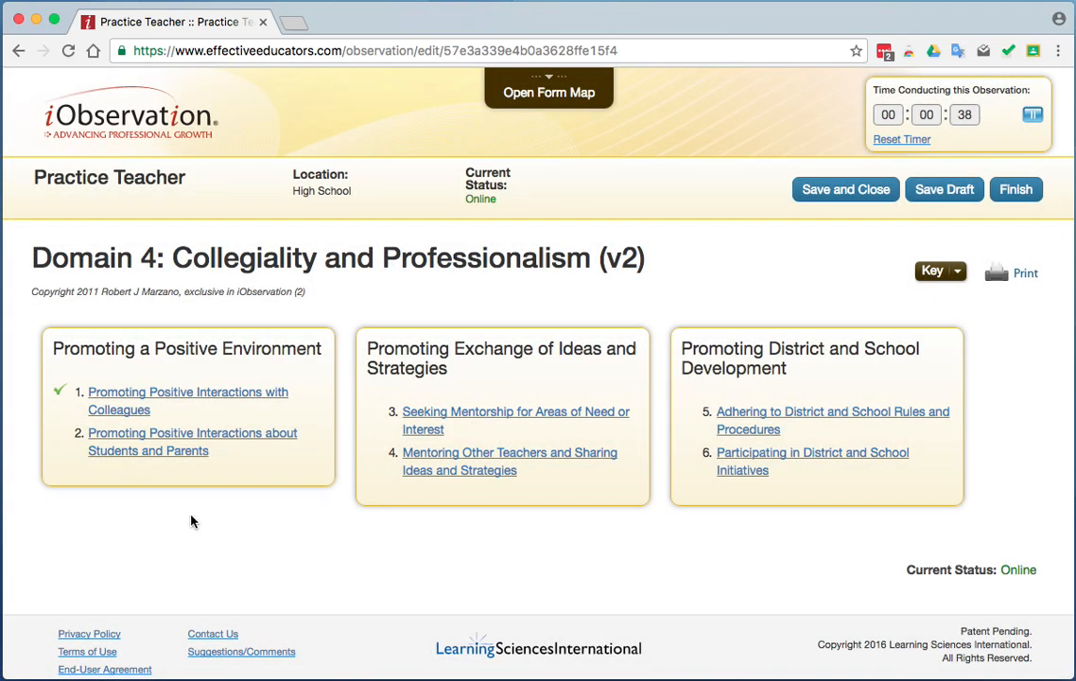
left_click(193, 460)
left_click(96, 302)
left_click(118, 402)
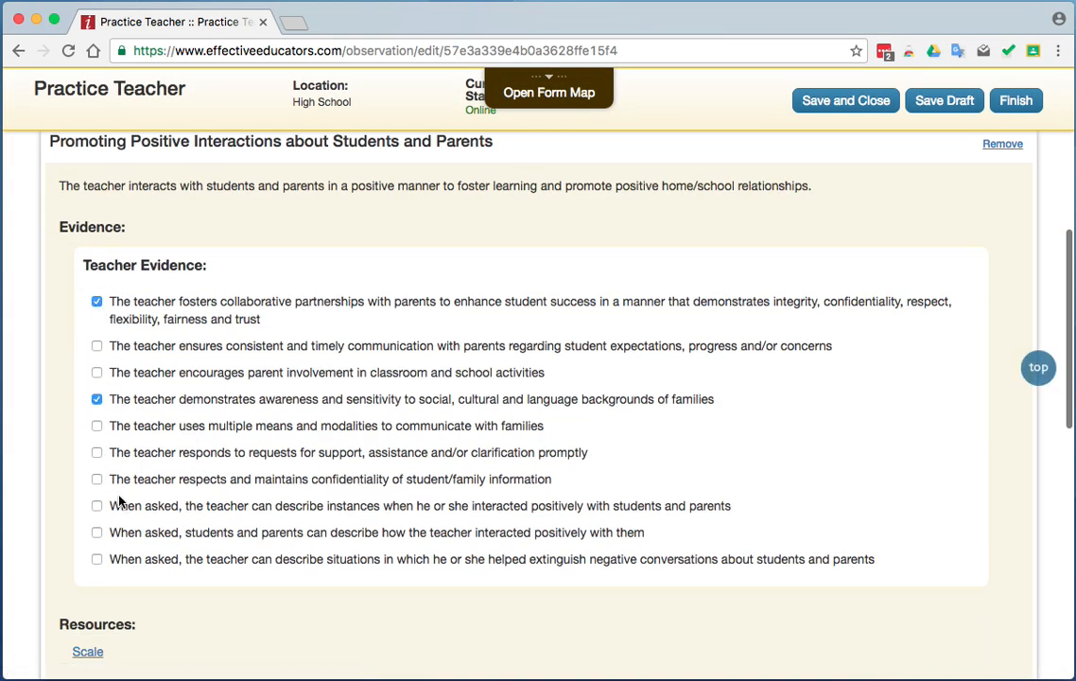
left_click(148, 512)
Review the scale descriptions for Promoting Positive Interactions about Students and Parents and rate the element Developing.
scroll(342, 514, "down", 3)
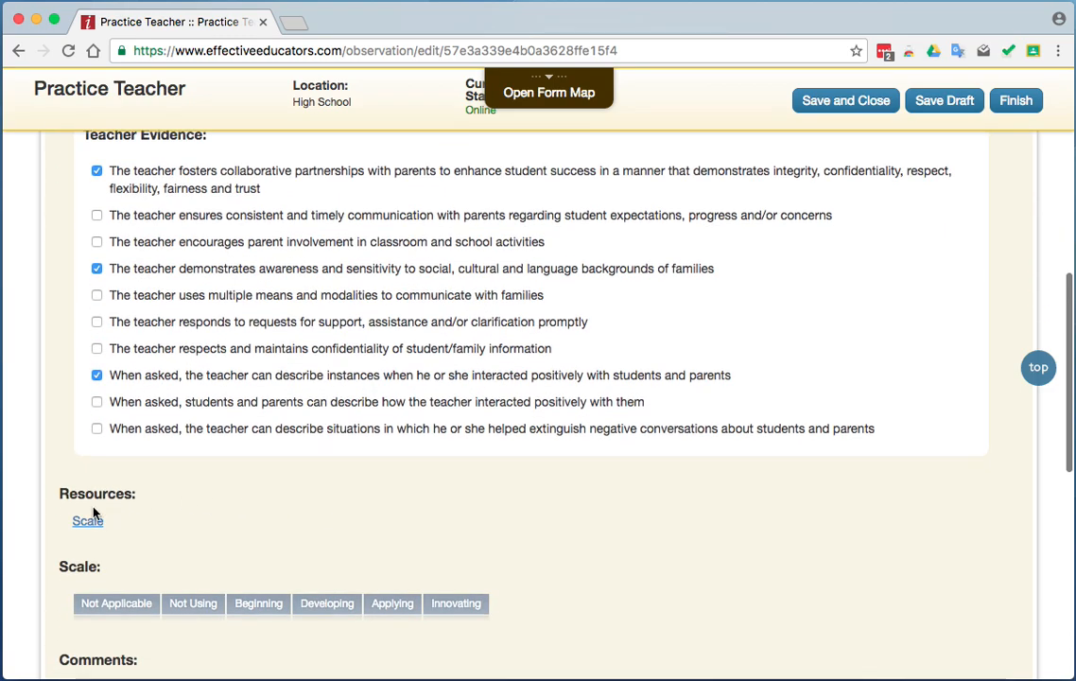
left_click(87, 516)
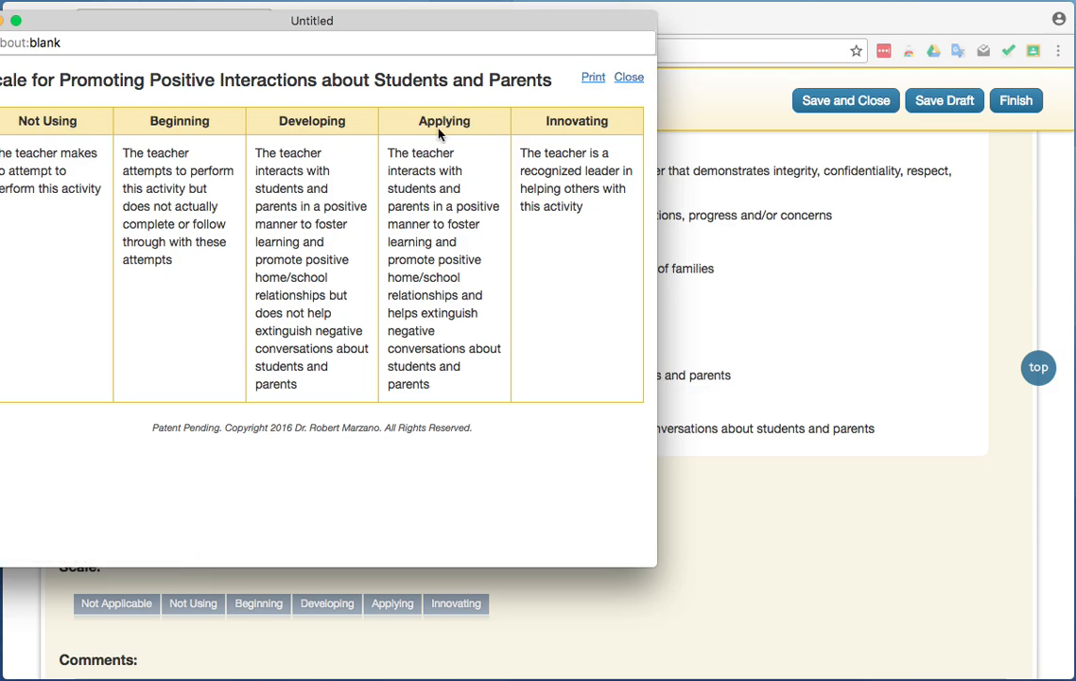
left_click(628, 81)
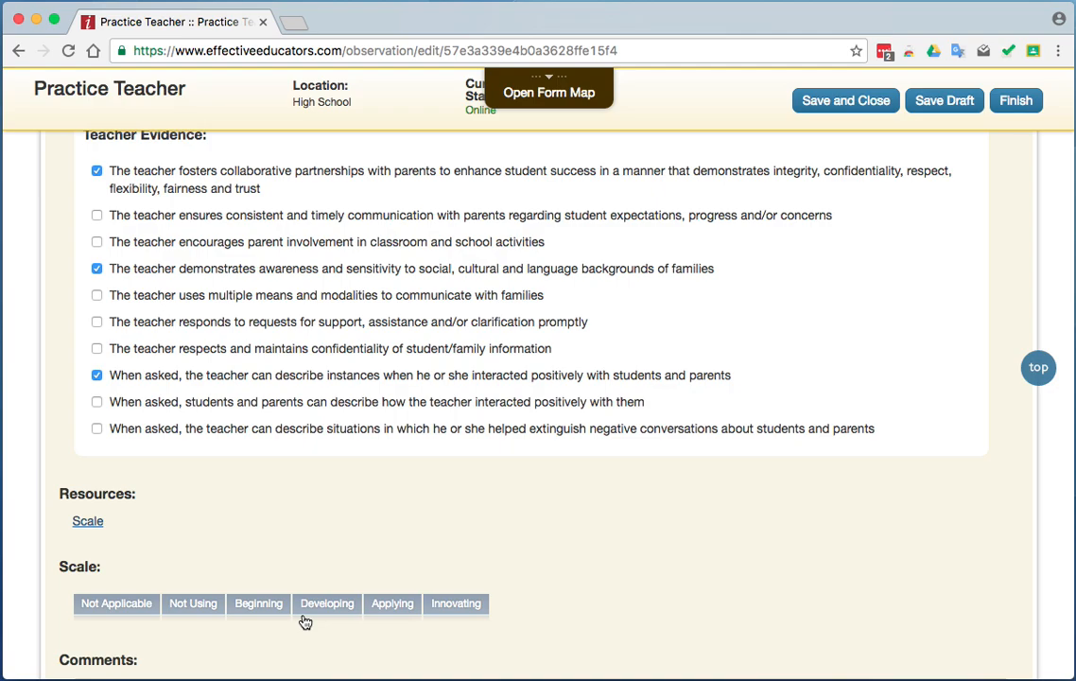
left_click(325, 606)
Add the comment "Comment 5" to the Promoting Positive Interactions about Students and Parents element.
scroll(475, 536, "down", 5)
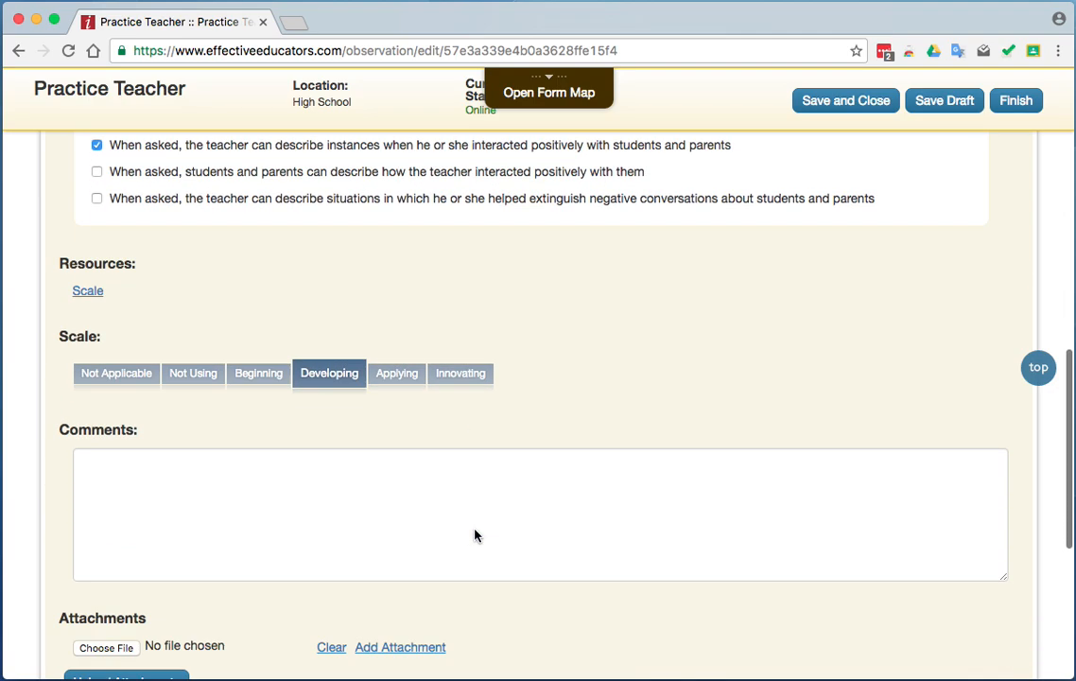
left_click(299, 448)
type("Comment 5")
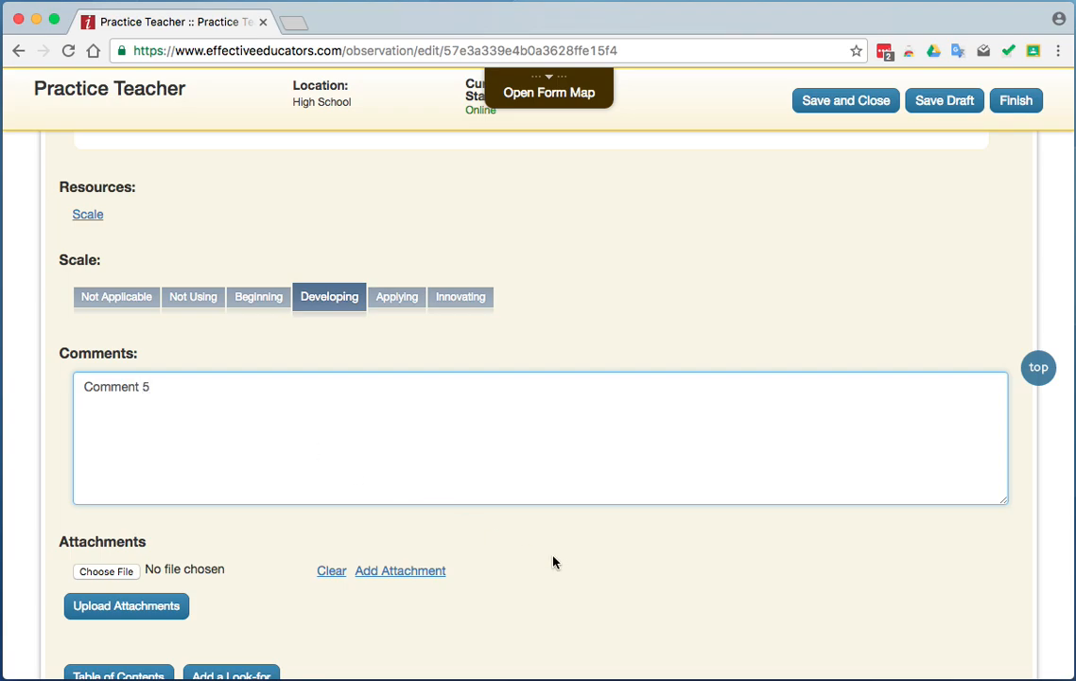
Finish the Domain 4: Collegiality and Professionalism self-assessment and confirm the submission.
scroll(486, 546, "down", 5)
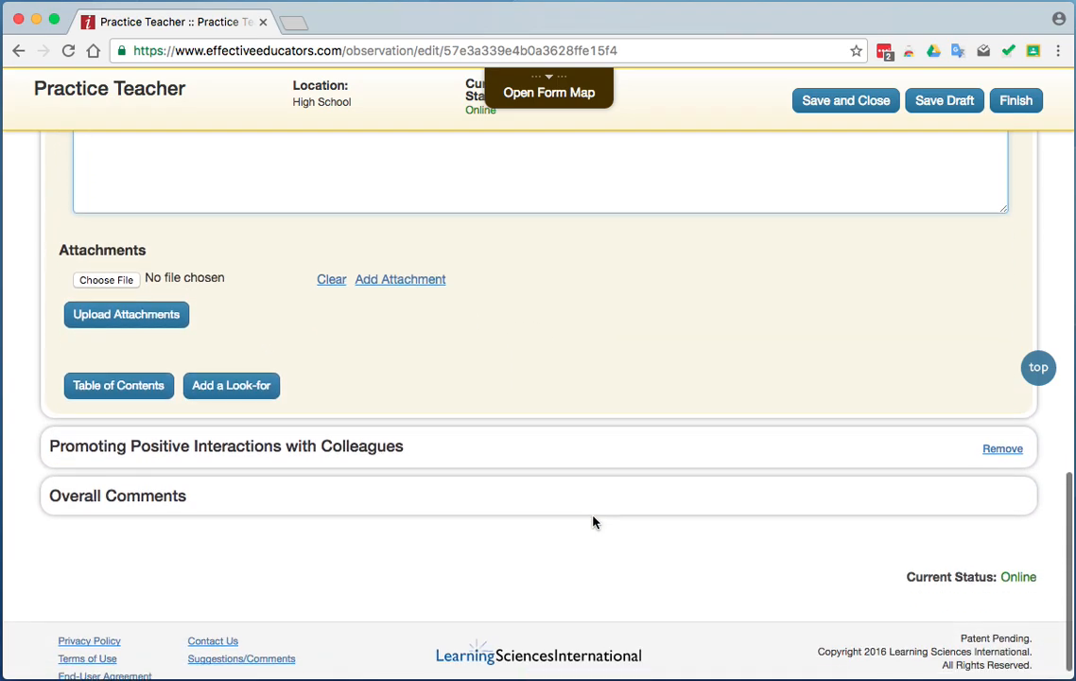
scroll(772, 383, "up", 10)
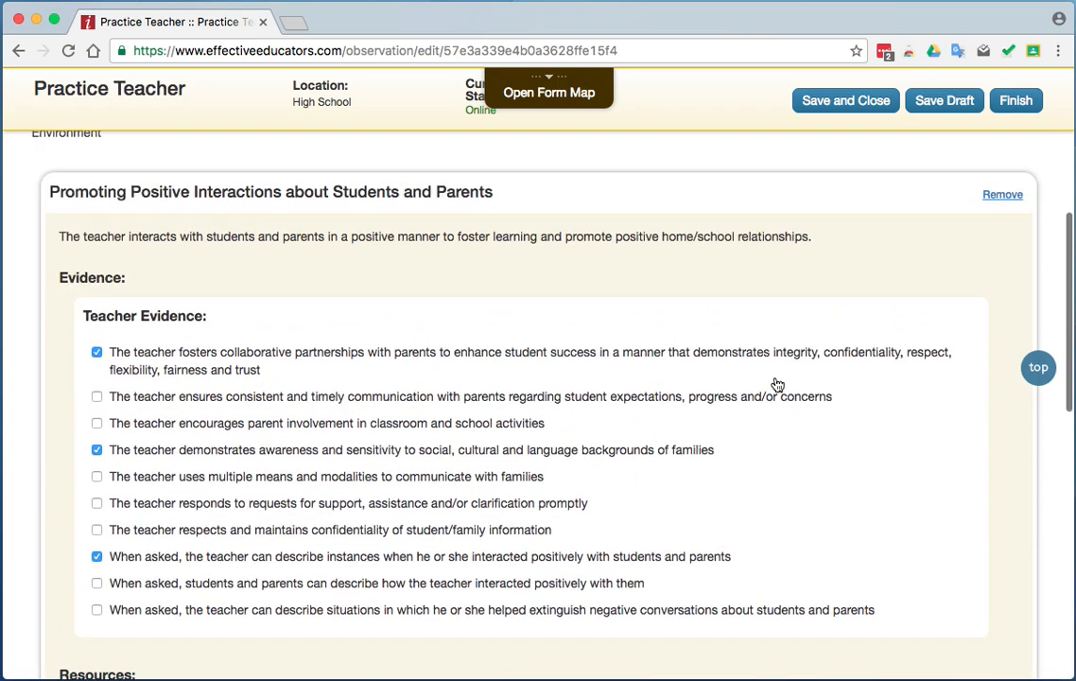
left_click(1016, 102)
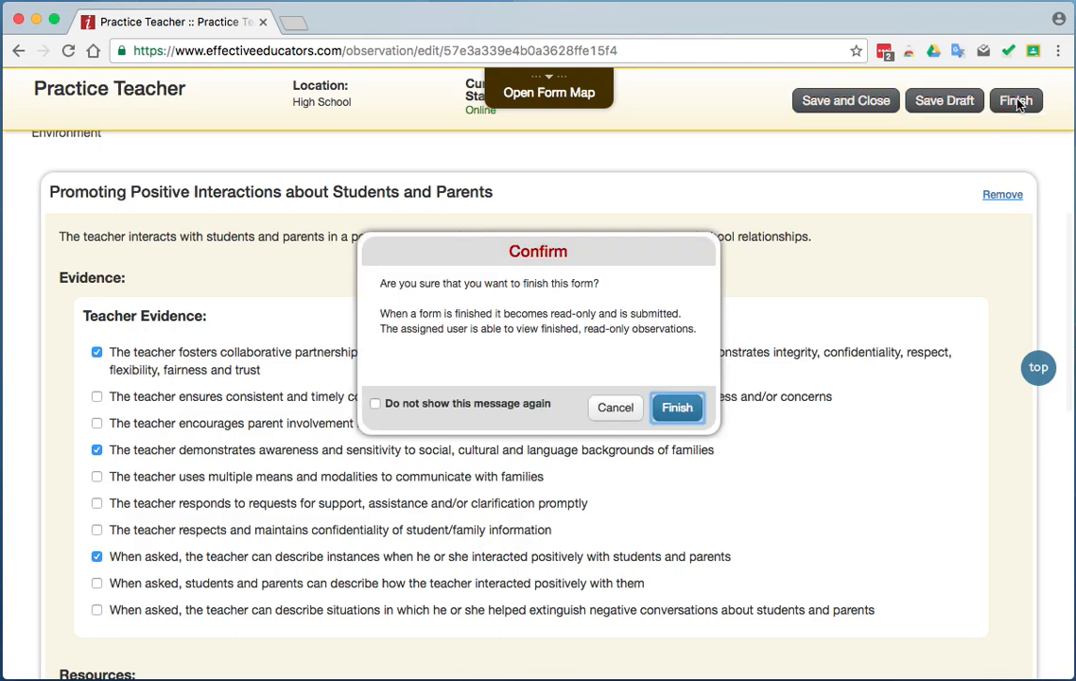
left_click(680, 406)
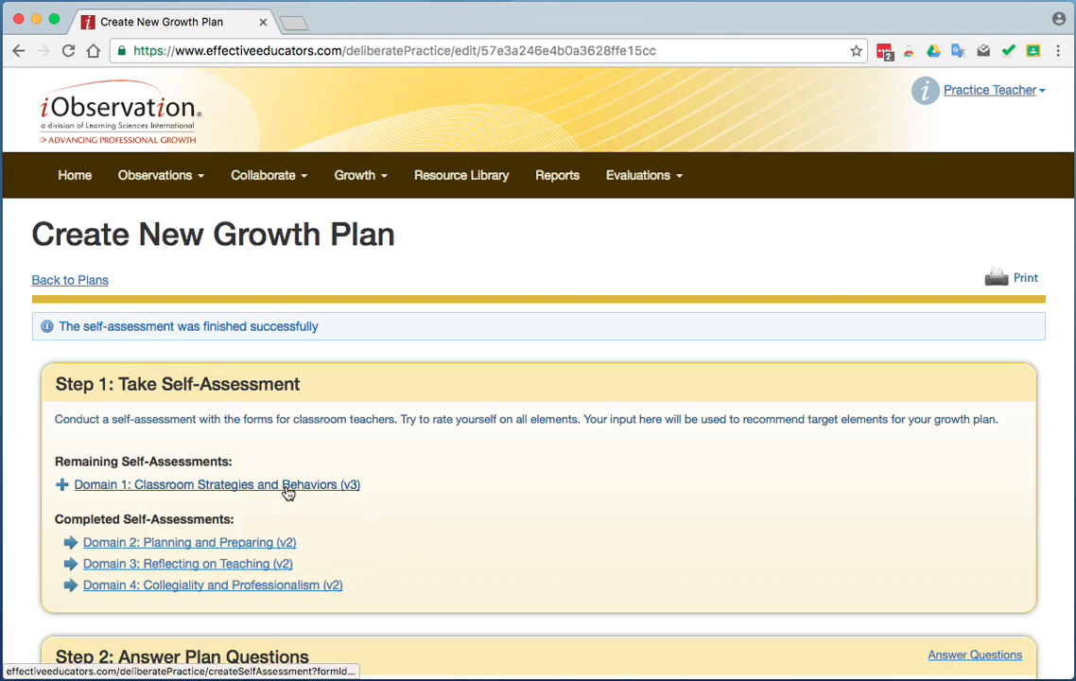
Open the Step 2 plan questions of the new growth plan for answering.
scroll(475, 502, "down", 5)
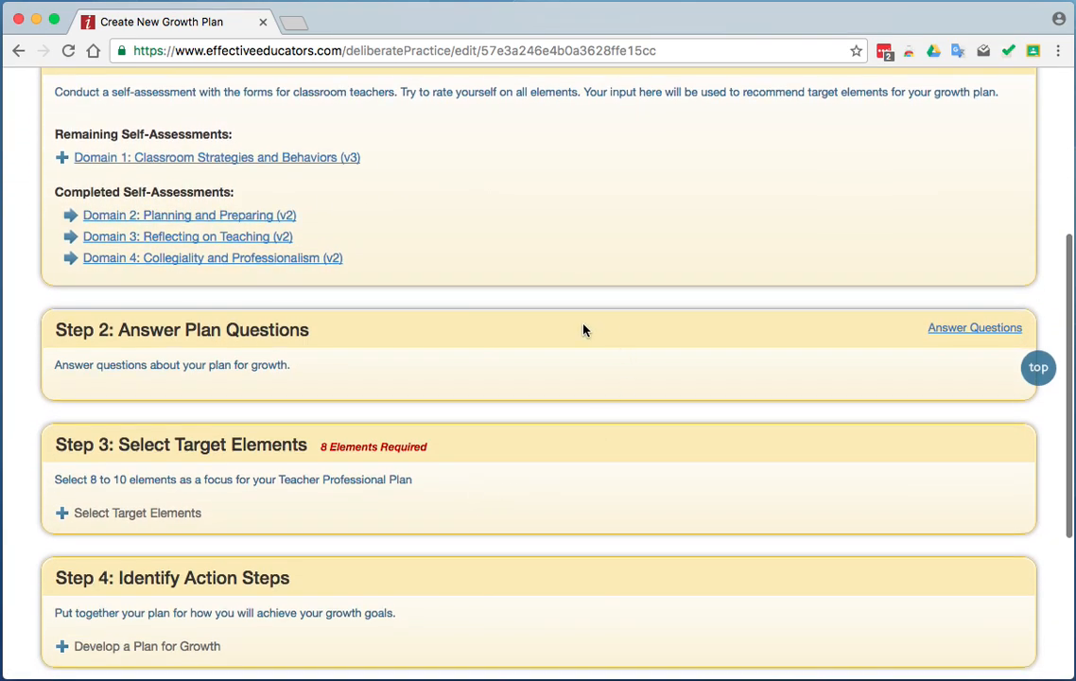
left_click(941, 330)
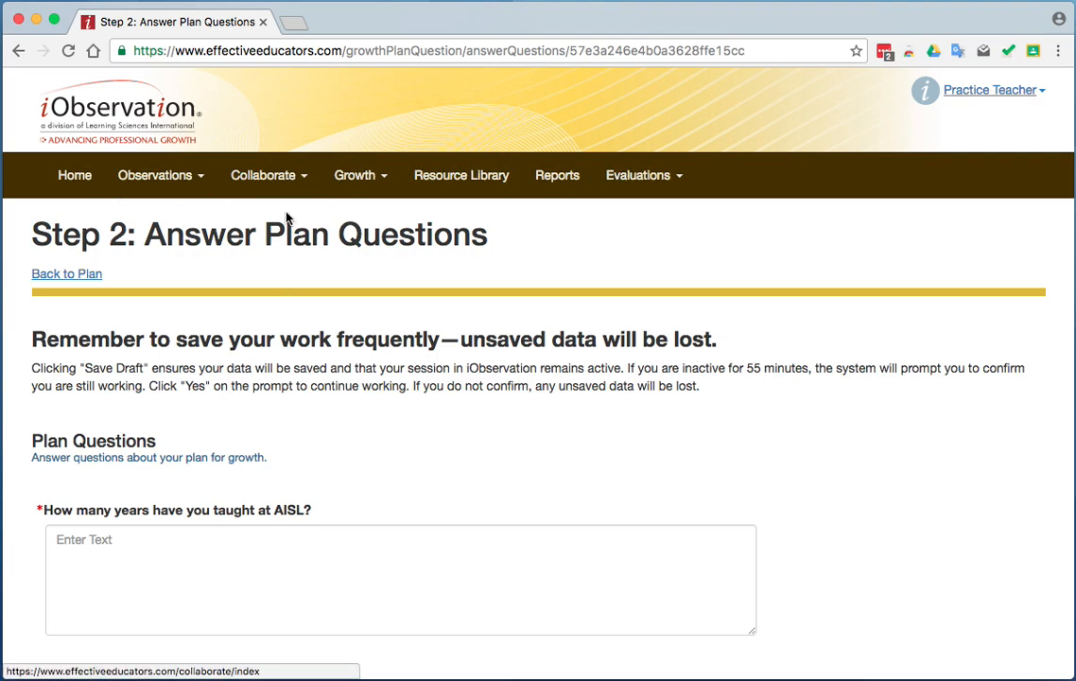
Return to the growth plan overview and open the Domain 1: Classroom Strategies and Behaviors (v3) self-assessment.
left_click(18, 50)
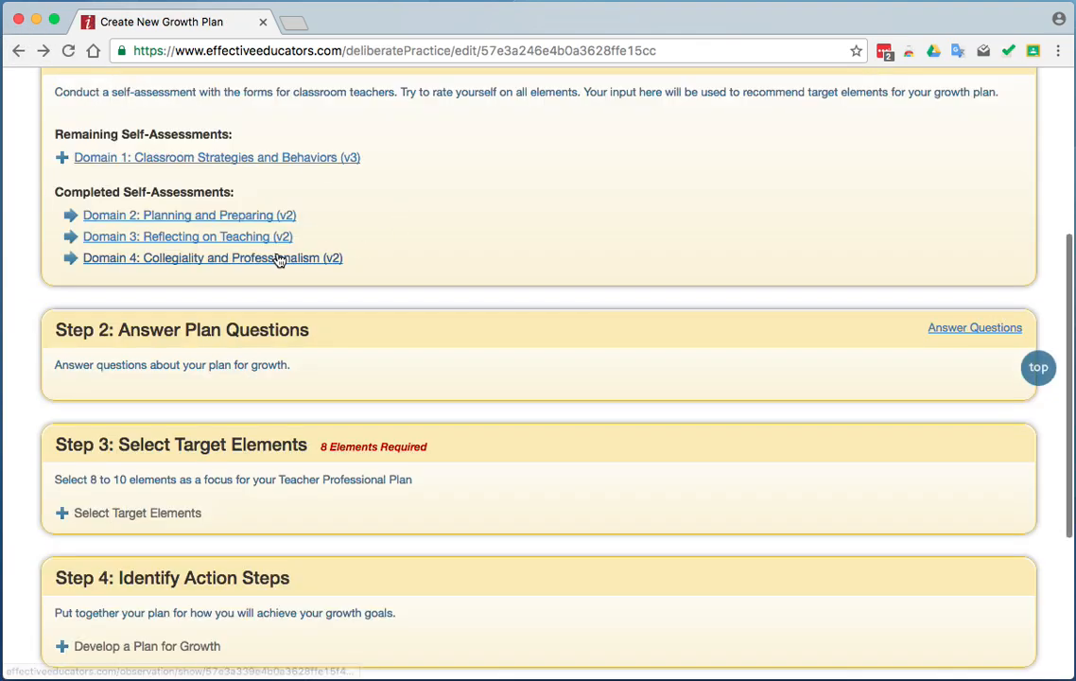
left_click(262, 157)
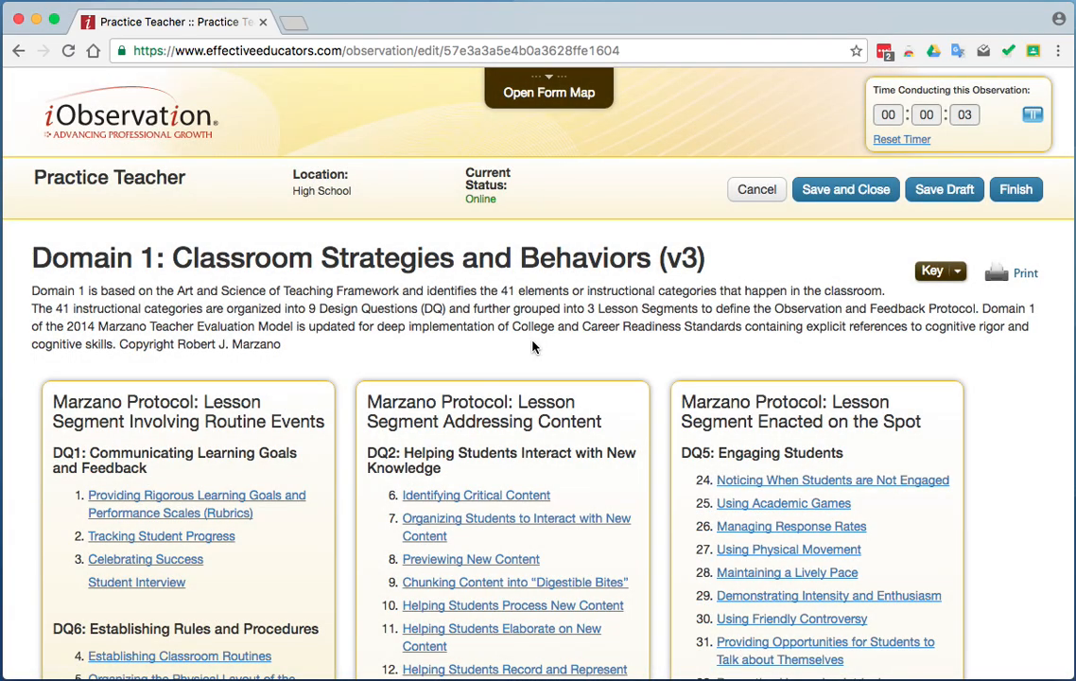
Look through the Domain 1 elements listed under the three Marzano Protocol lesson segments.
scroll(618, 326, "down", 4)
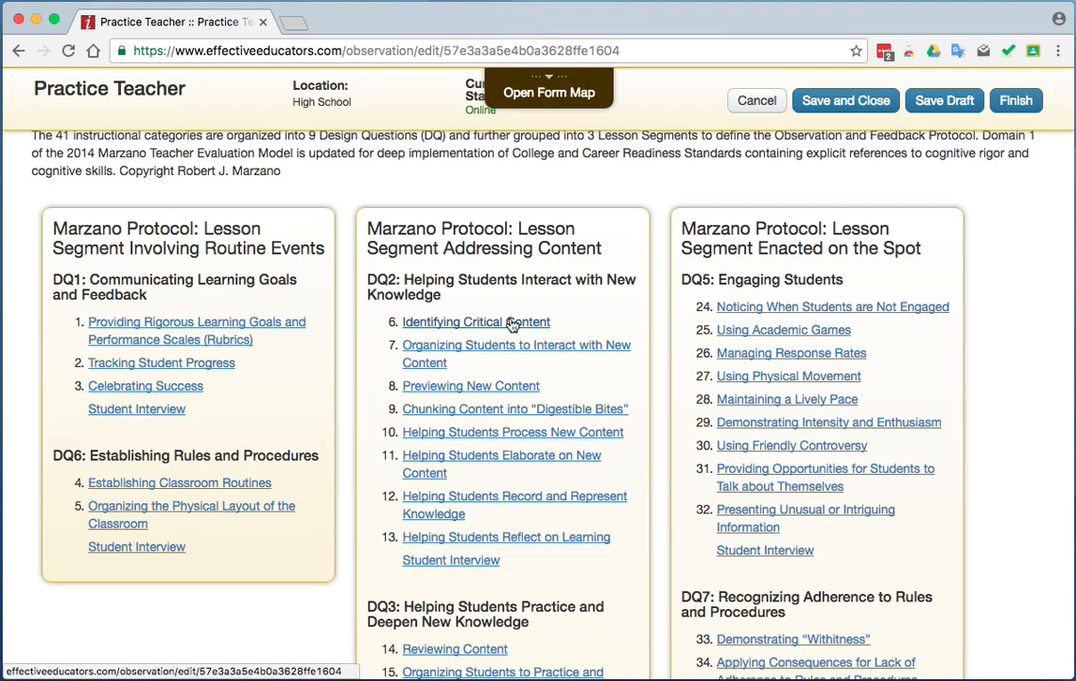
scroll(610, 336, "down", 8)
scroll(608, 337, "down", 6)
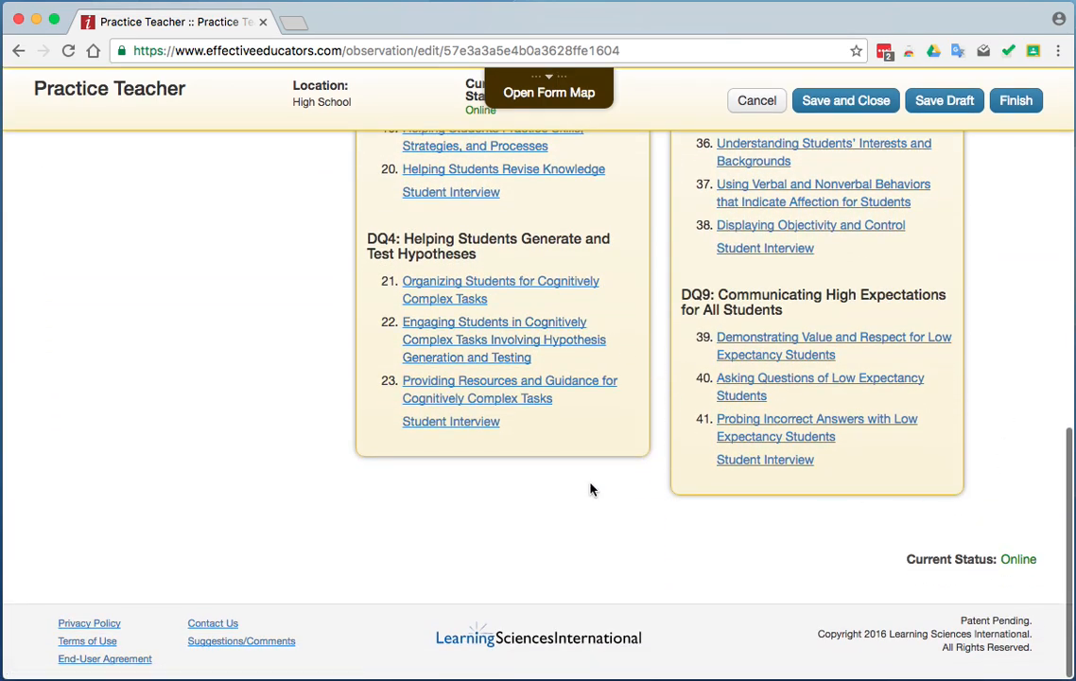
scroll(218, 421, "up", 15)
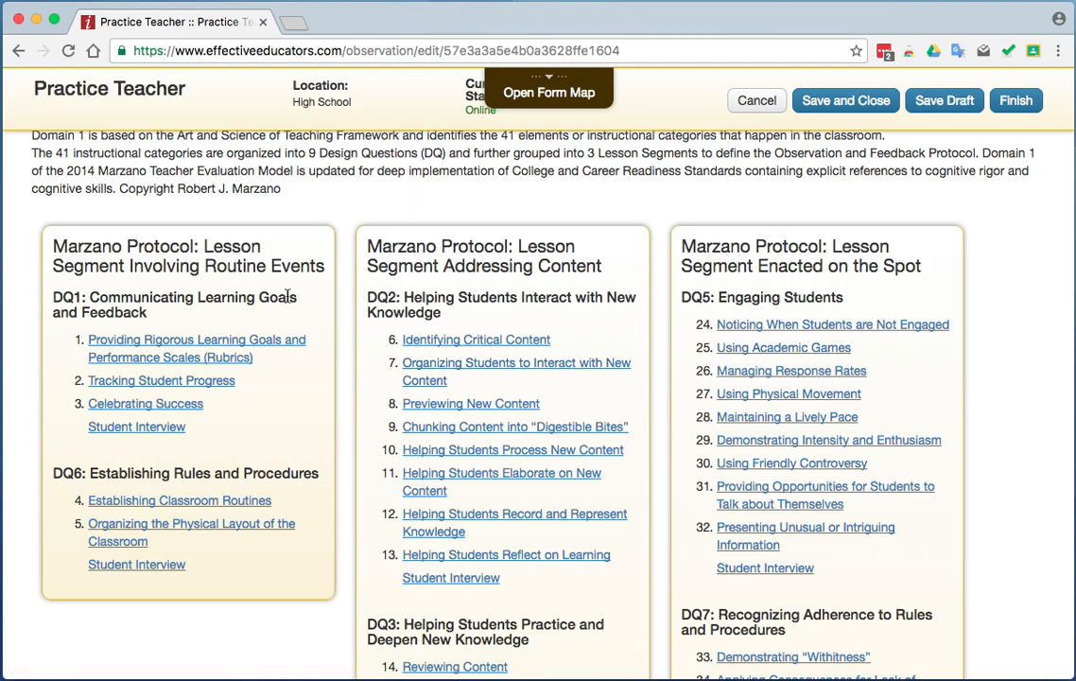
scroll(287, 296, "down", 1)
scroll(287, 296, "down", 10)
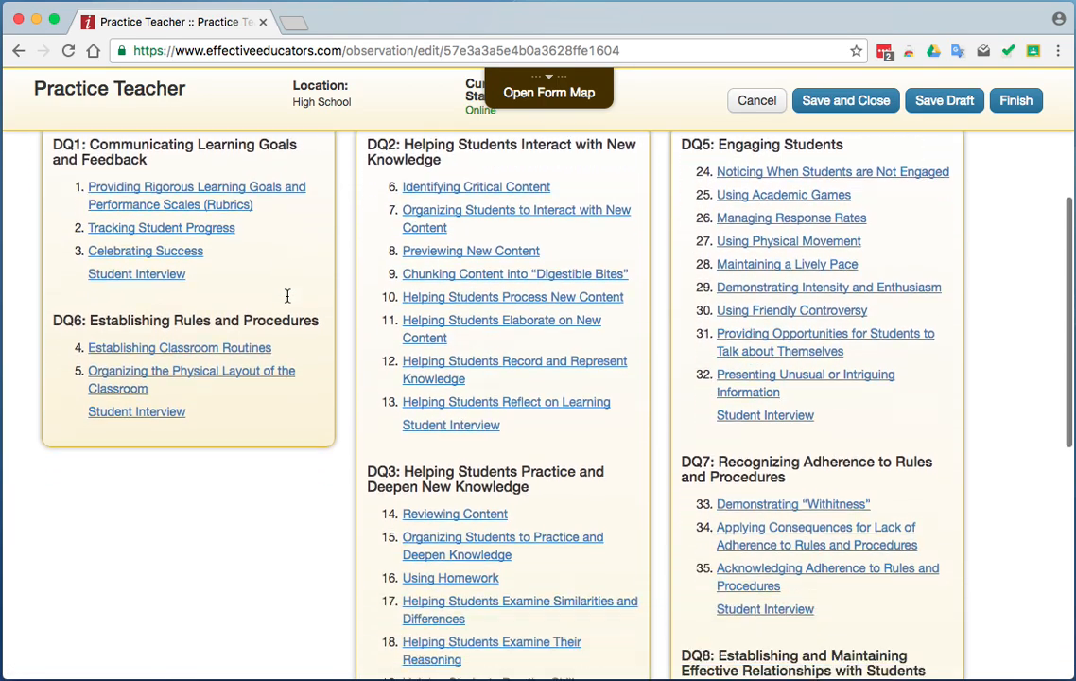
scroll(287, 296, "up", 12)
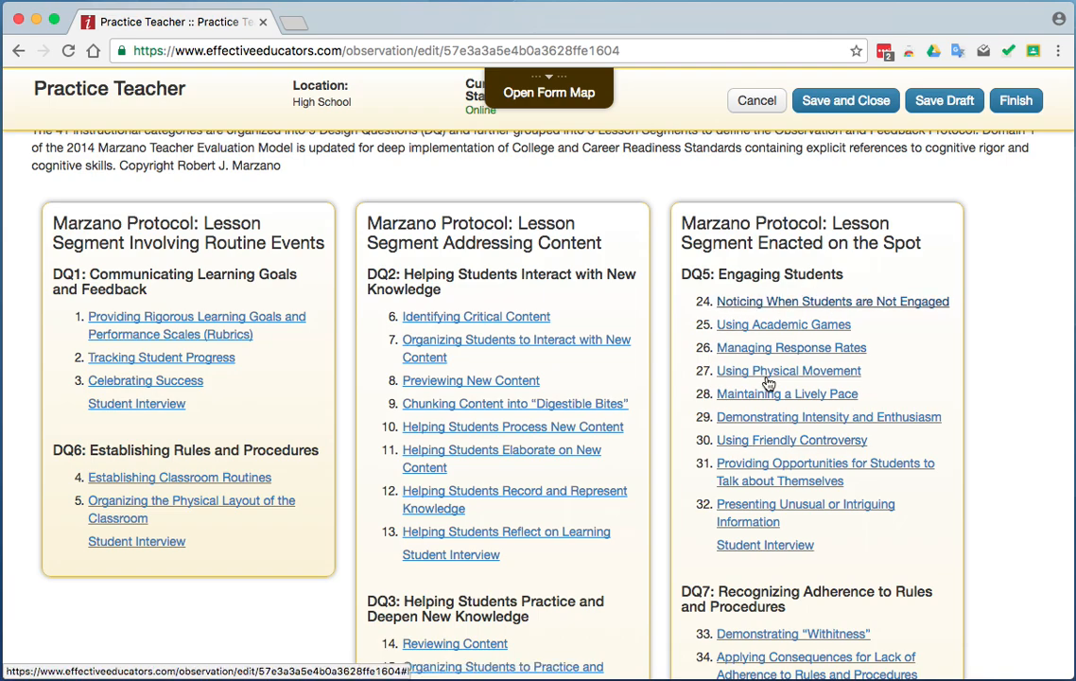
Open the Using Academic Games element and mark the teacher evidences on important concepts and impromptu games and the student evidence on handling controversy and conflict.
scroll(882, 419, "down", 2)
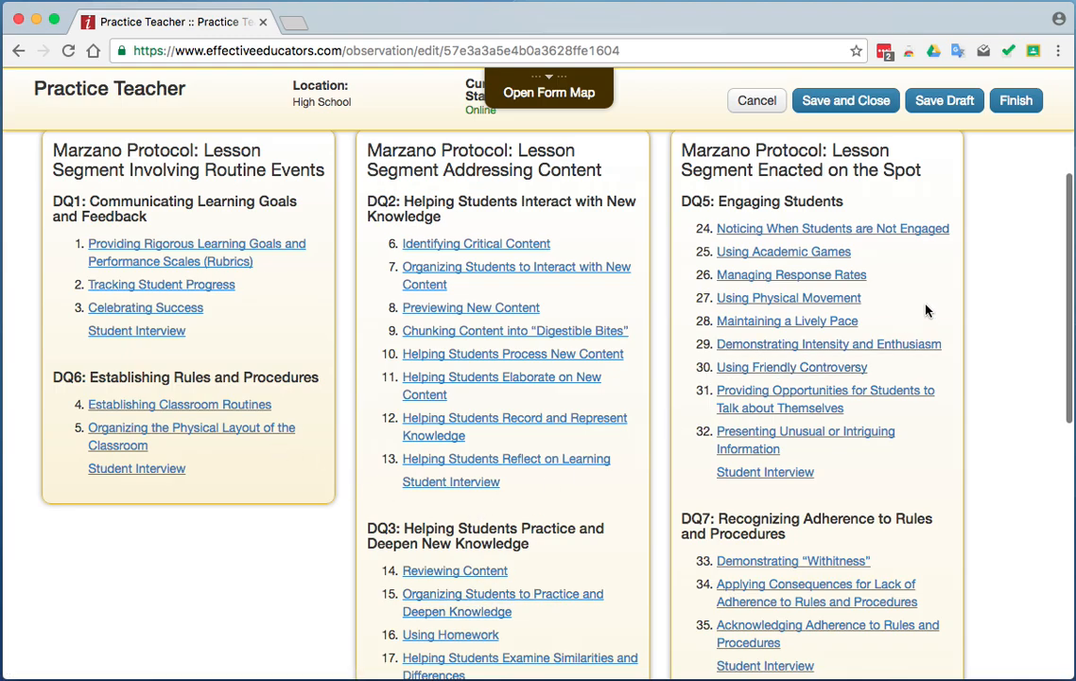
left_click(758, 252)
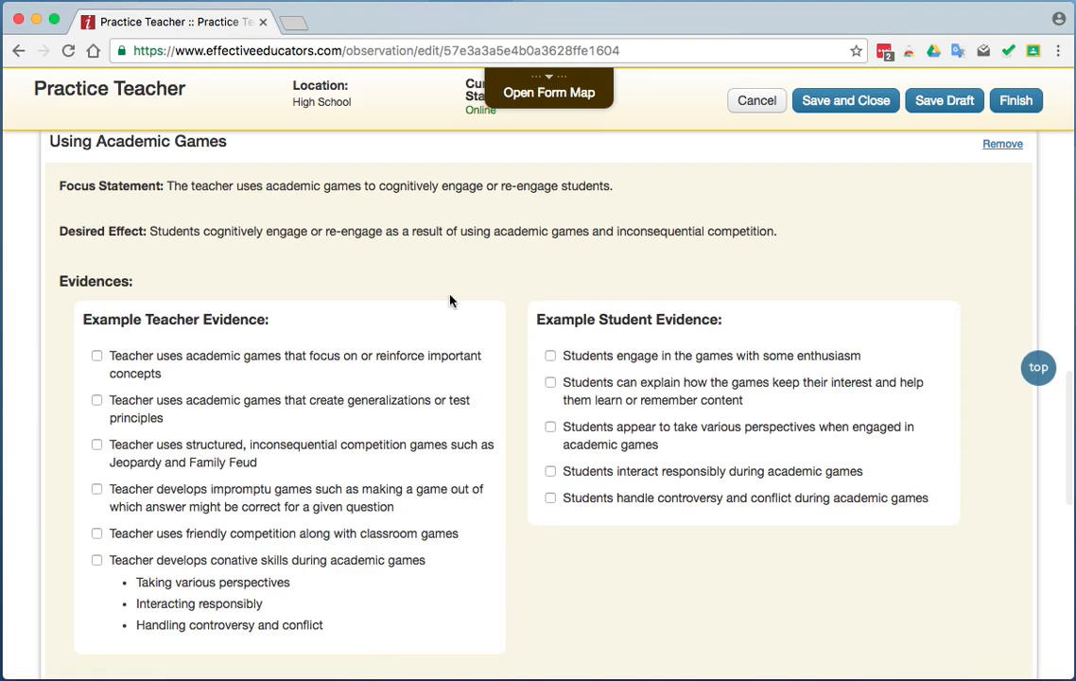
left_click(97, 355)
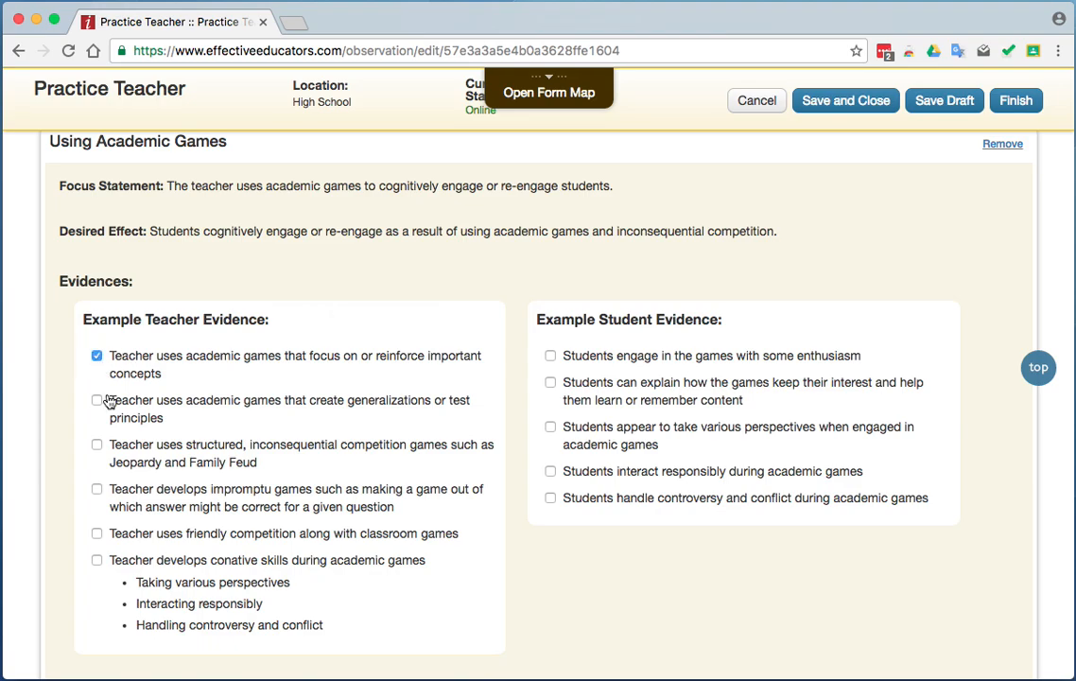
left_click(97, 488)
left_click(550, 429)
Rate Using Academic Games as Beginning and add the comment "Comment 6".
scroll(643, 588, "down", 5)
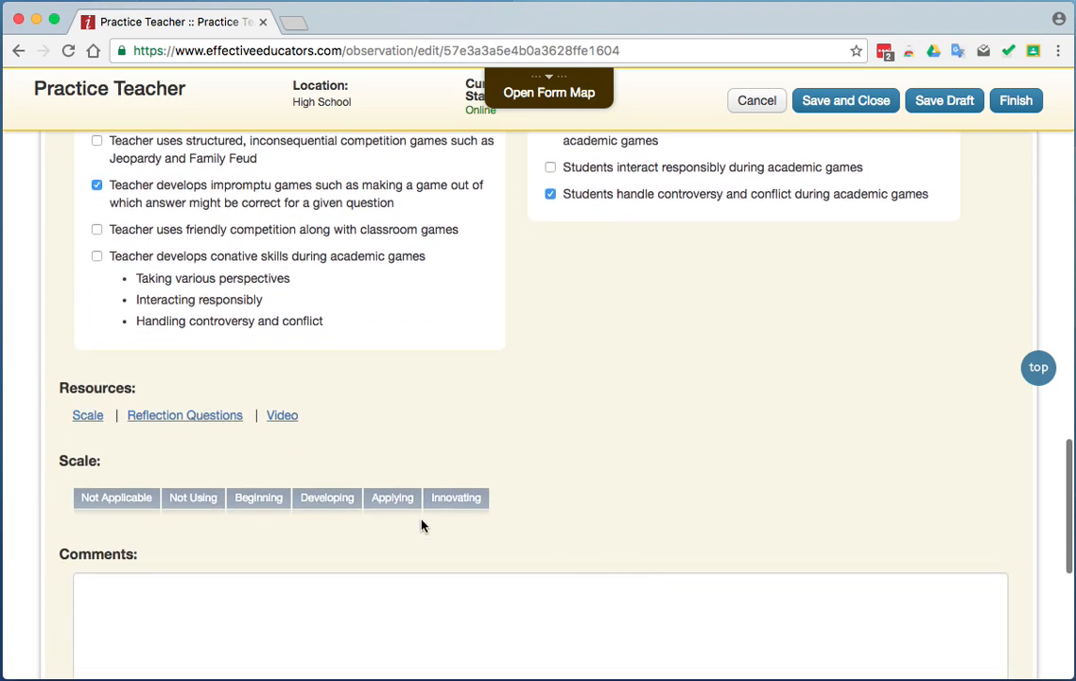
left_click(251, 502)
left_click(229, 590)
type("C")
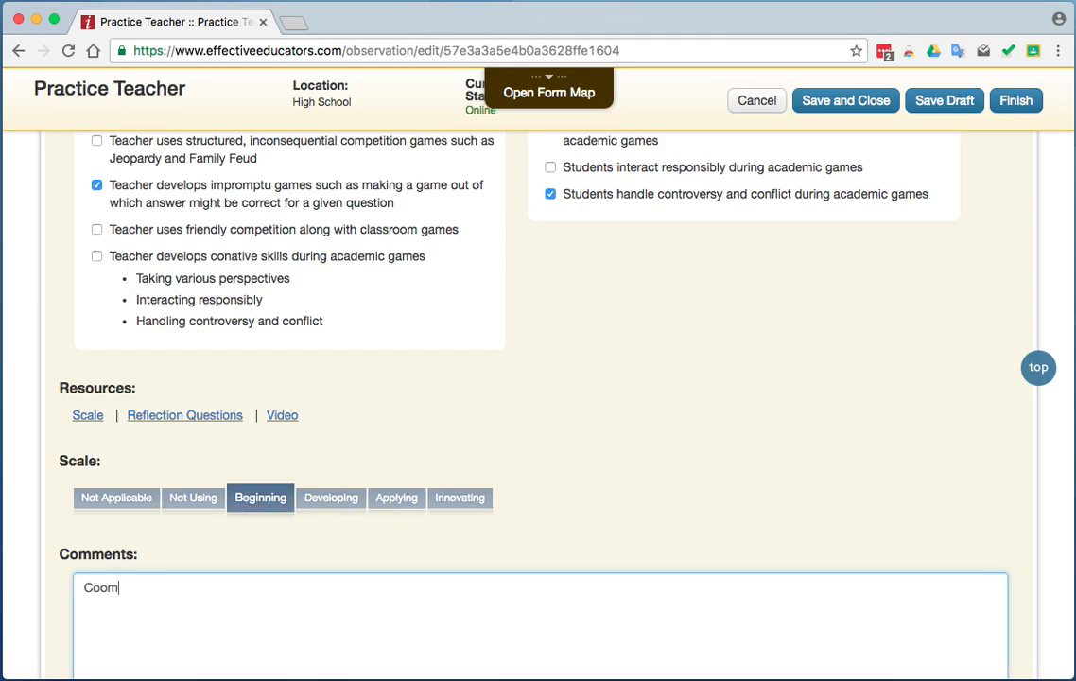
type("omment 6")
Review the completed Using Academic Games entry, and save and close the Domain 1 self-assessment.
scroll(615, 484, "down", 5)
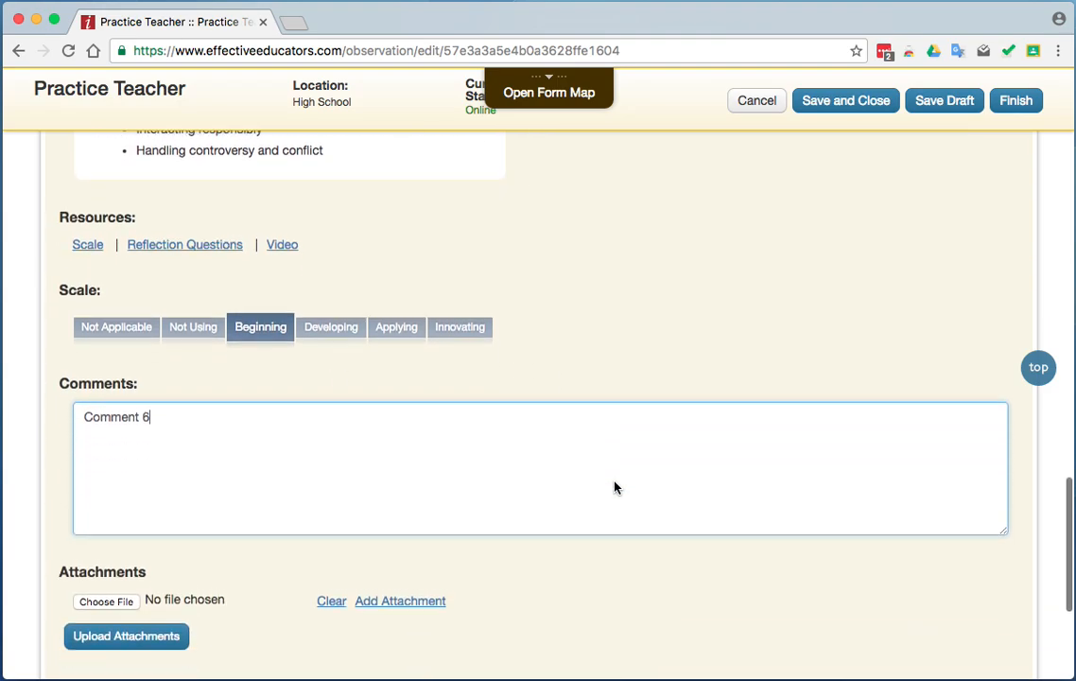
scroll(614, 487, "down", 2)
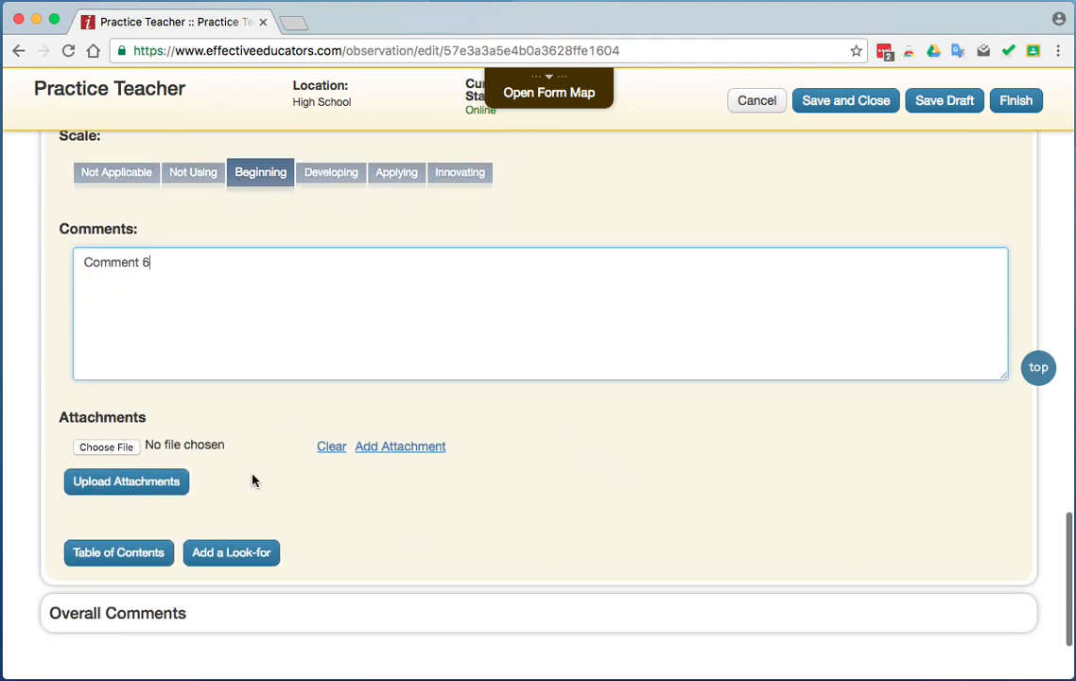
scroll(609, 512, "up", 15)
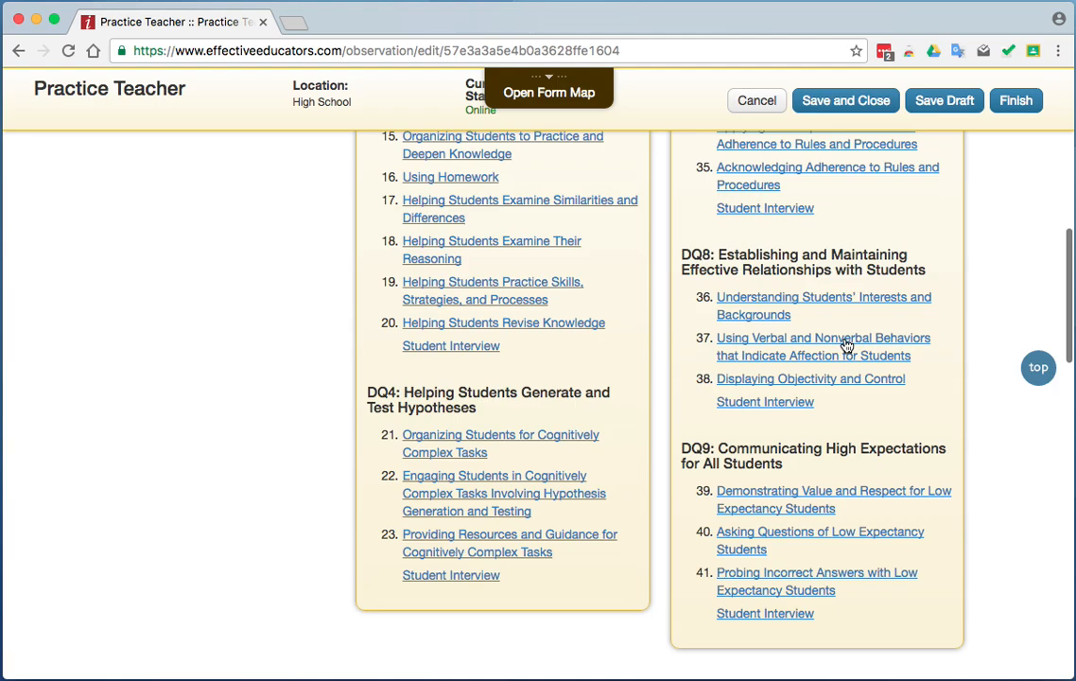
left_click(854, 102)
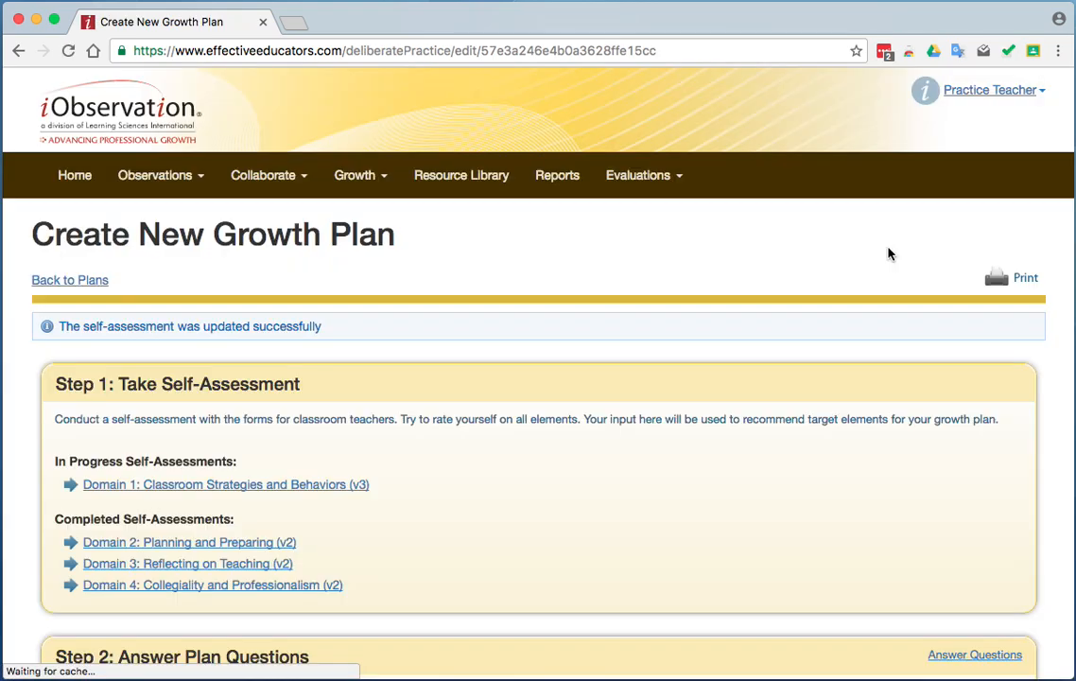
Reopen the in-progress Domain 1 self-assessment and open the Using Friendly Controversy element under DQ5: Engaging Students.
left_click(316, 485)
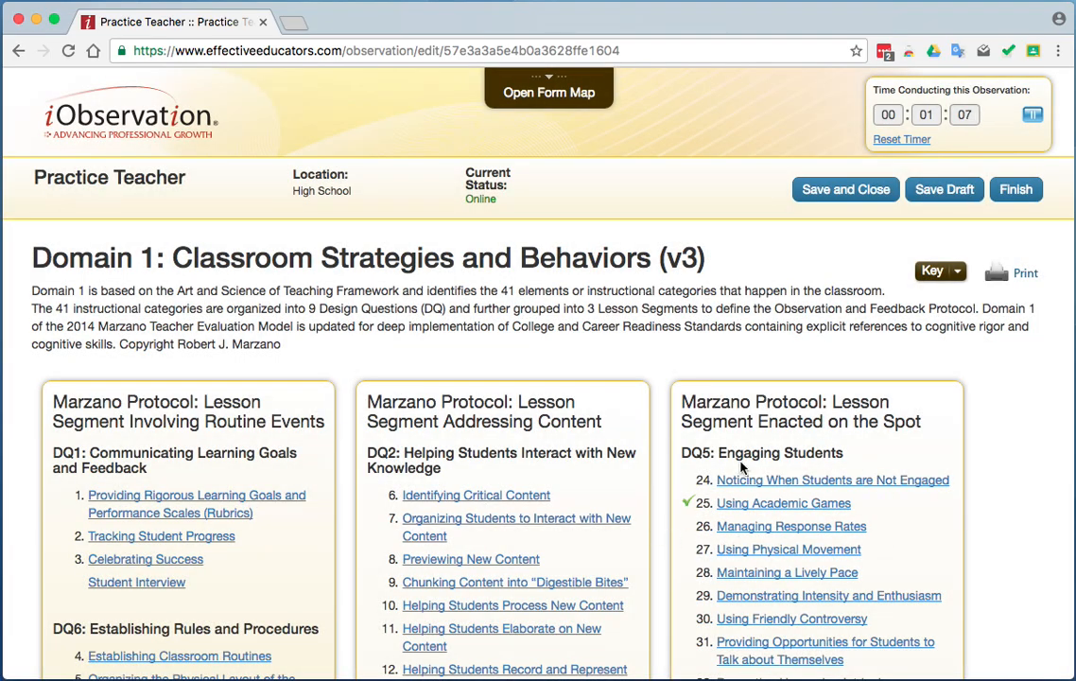
scroll(856, 487, "down", 4)
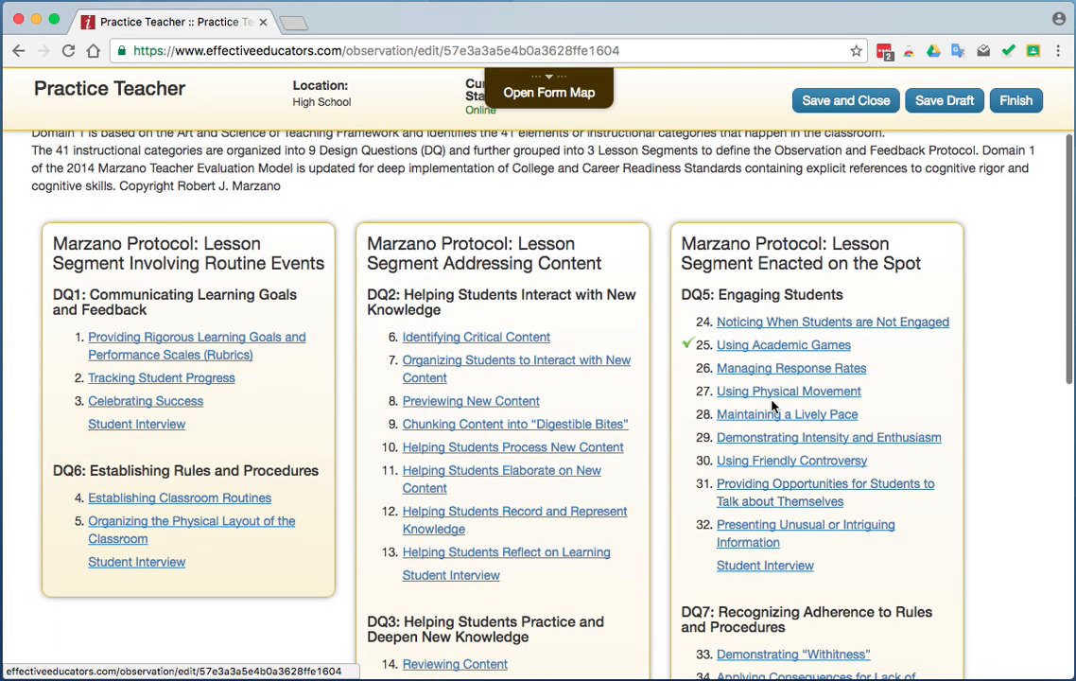
left_click(762, 464)
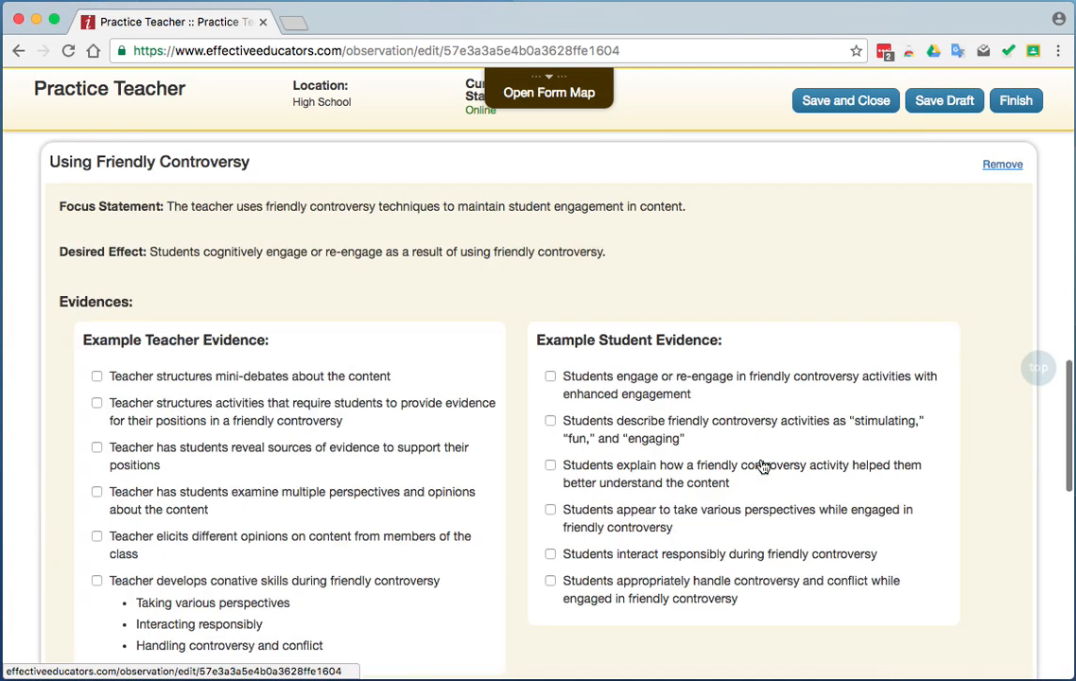
Mark student evidences on engagement, various perspectives and handling conflict, and teacher evidences on conative skills, multiple perspectives and mini-debates for Using Friendly Controversy.
left_click(597, 369)
left_click(597, 504)
left_click(591, 577)
left_click(355, 566)
left_click(193, 490)
left_click(184, 360)
Rate Using Friendly Controversy as Developing and add the comment "Comment 7".
scroll(389, 487, "down", 3)
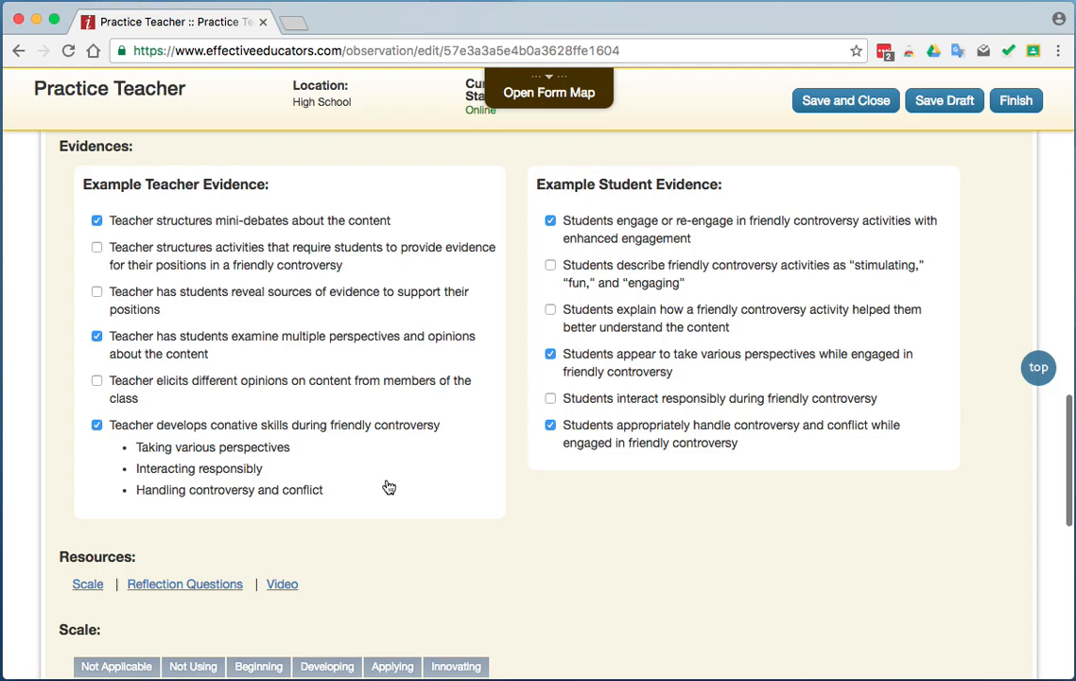
scroll(388, 487, "down", 5)
left_click(314, 365)
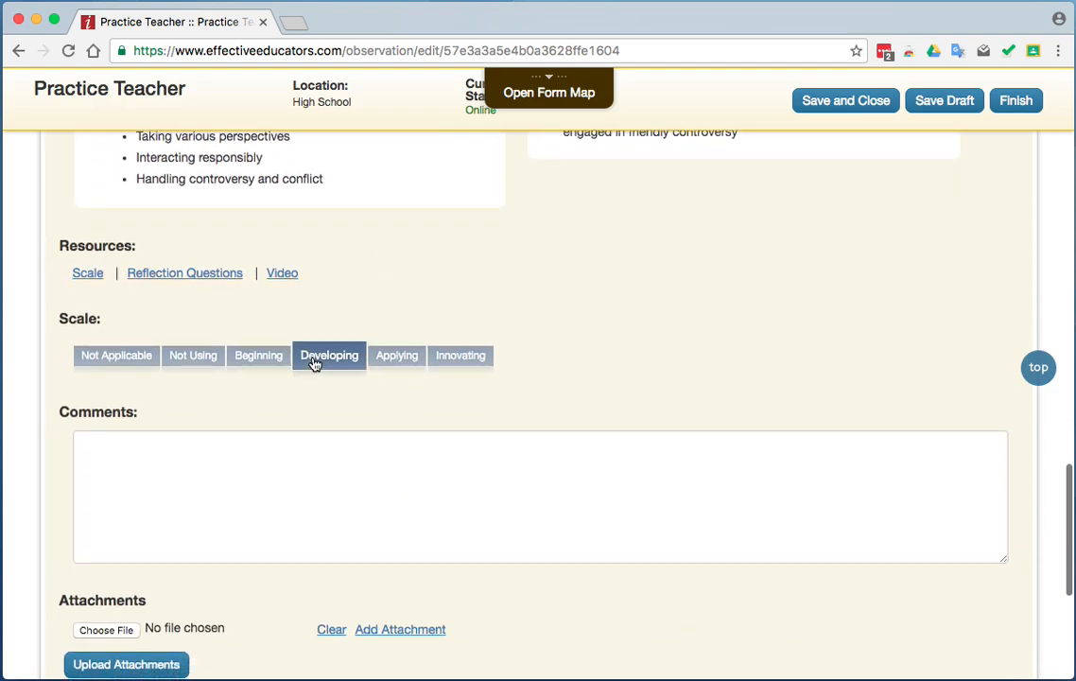
left_click(284, 447)
type("Comment 7")
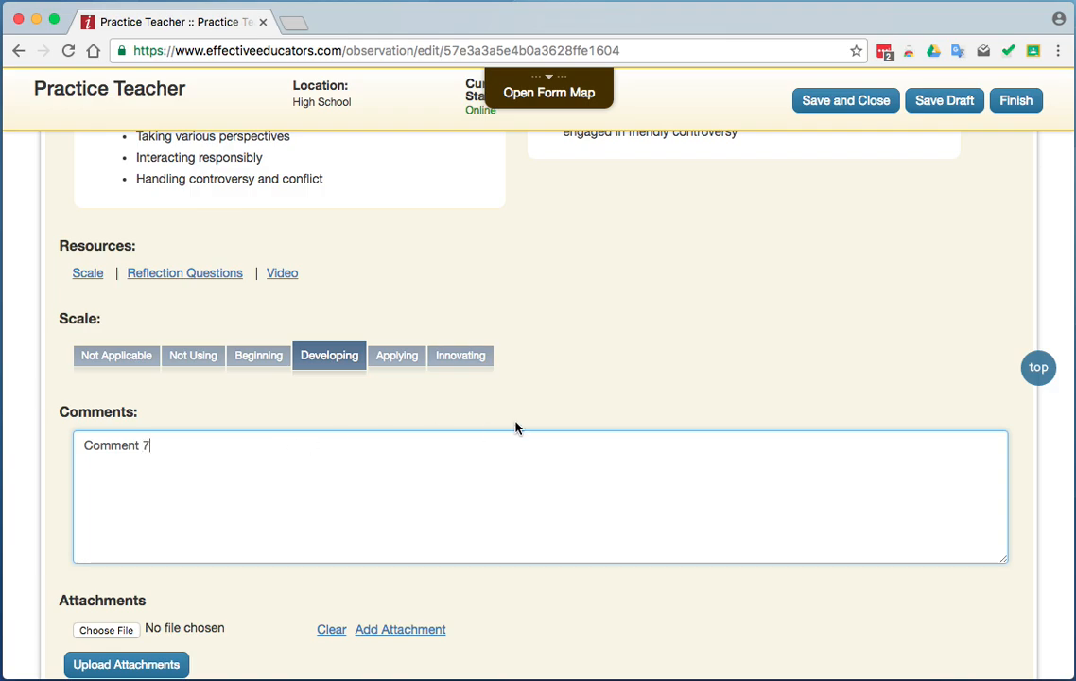
Check the Using Friendly Controversy entry, and save and close the self-assessment again.
scroll(496, 472, "down", 3)
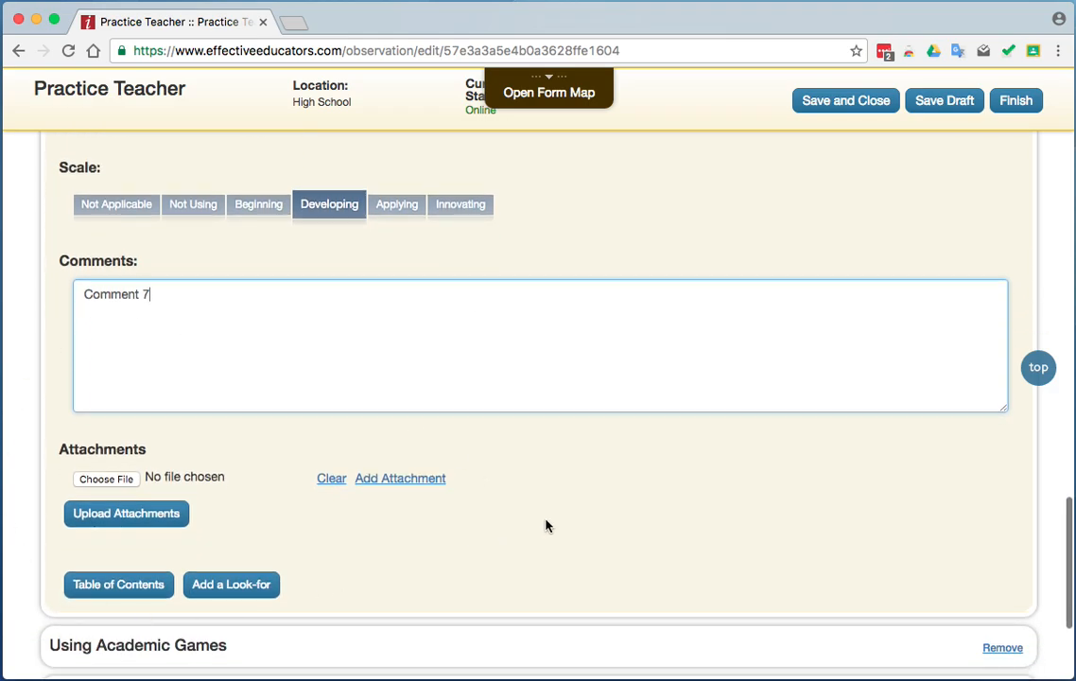
scroll(675, 530, "up", 20)
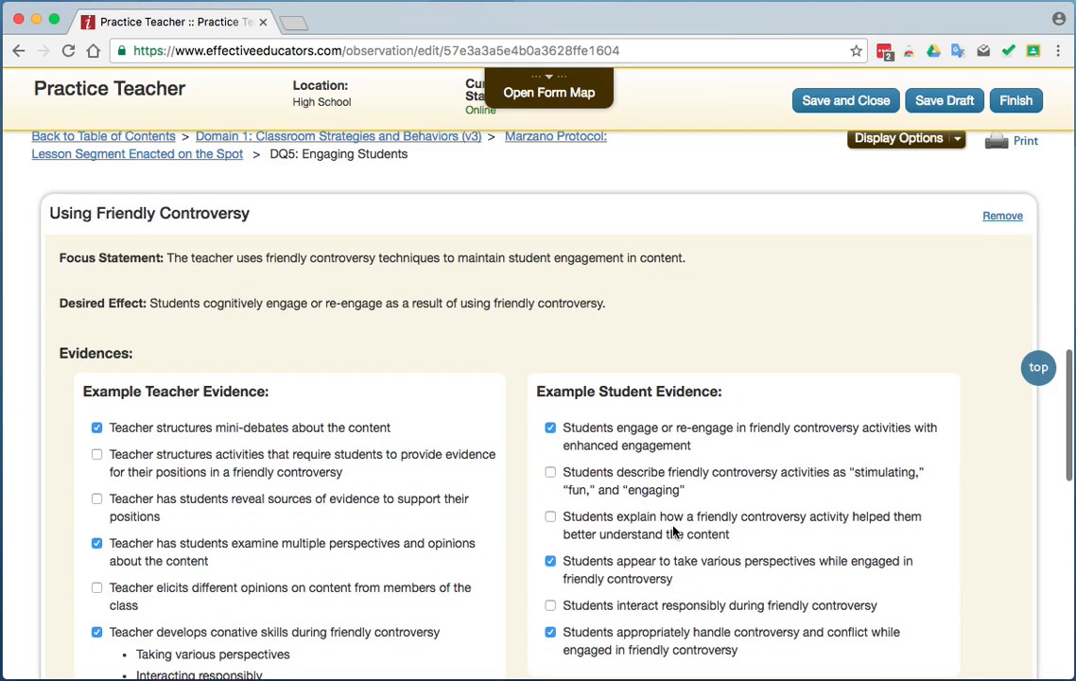
left_click(833, 100)
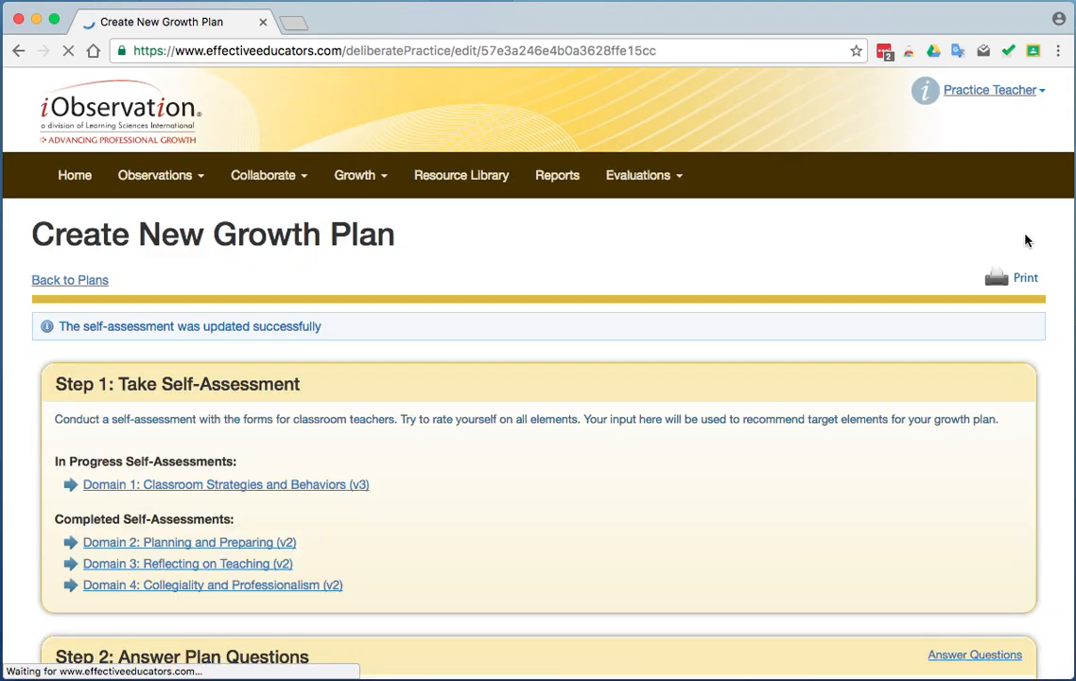
Reopen the Domain 1 self-assessment from the growth plan and open the Maintaining a Lively Pace element.
left_click(284, 486)
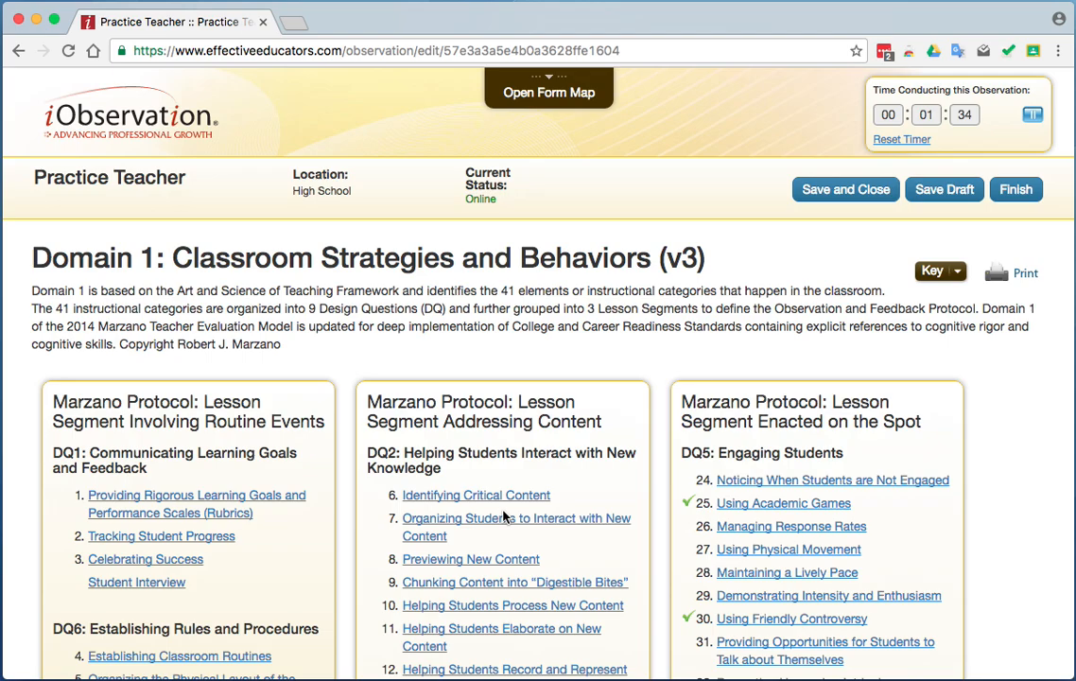
scroll(324, 507, "down", 3)
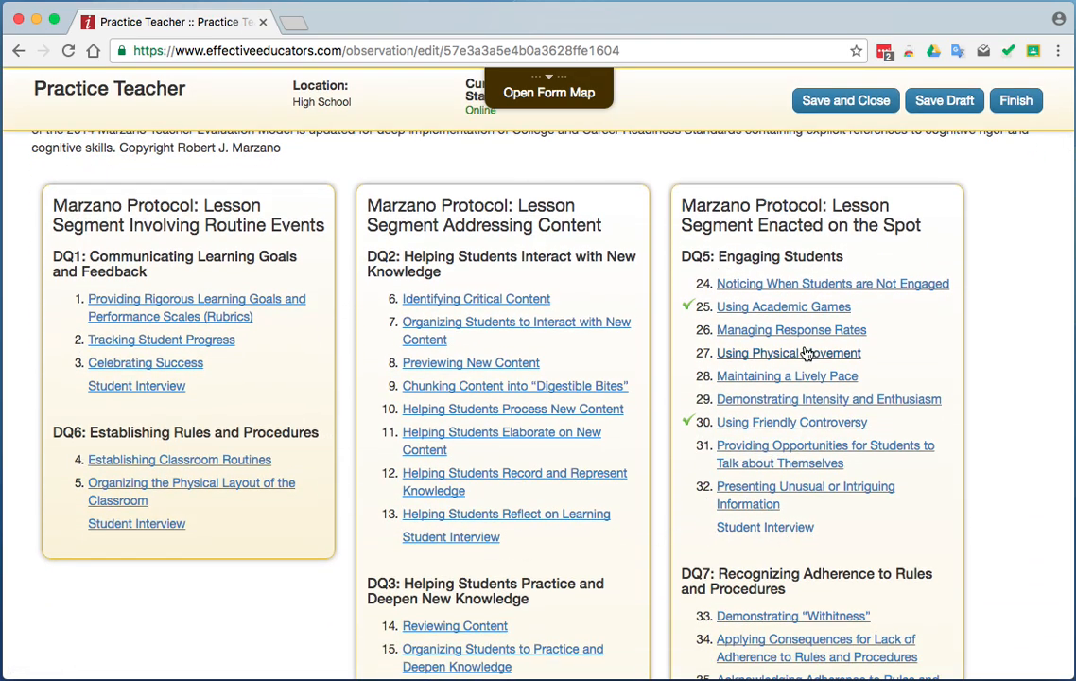
left_click(759, 376)
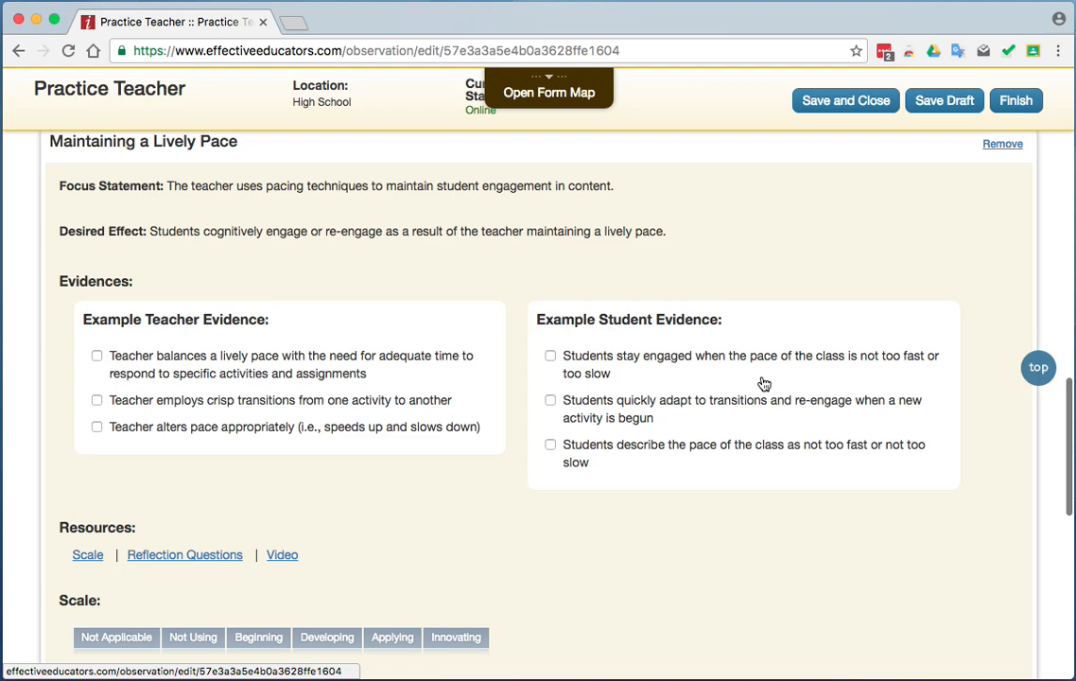
Mark the teacher evidence on balancing pace with adequate time and the student evidences on staying engaged and describing the pace for Maintaining a Lively Pace.
left_click(96, 355)
left_click(550, 444)
left_click(577, 363)
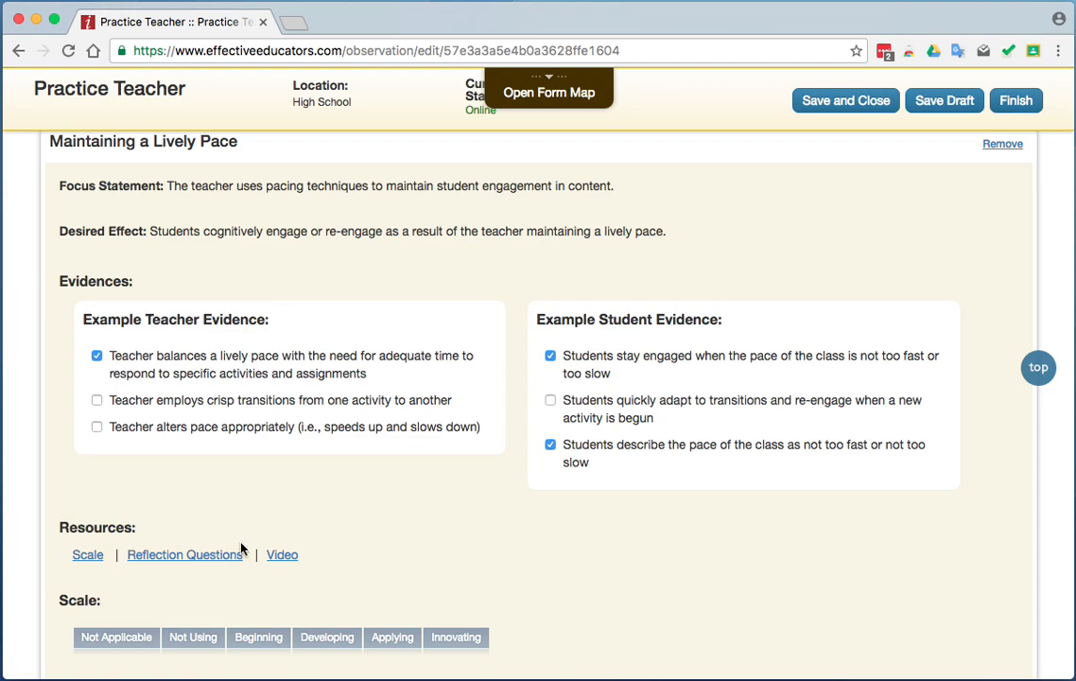
View the reflection questions and the protocol video for Maintaining a Lively Pace, closing each, and return to the Domain 1 element list.
left_click(214, 556)
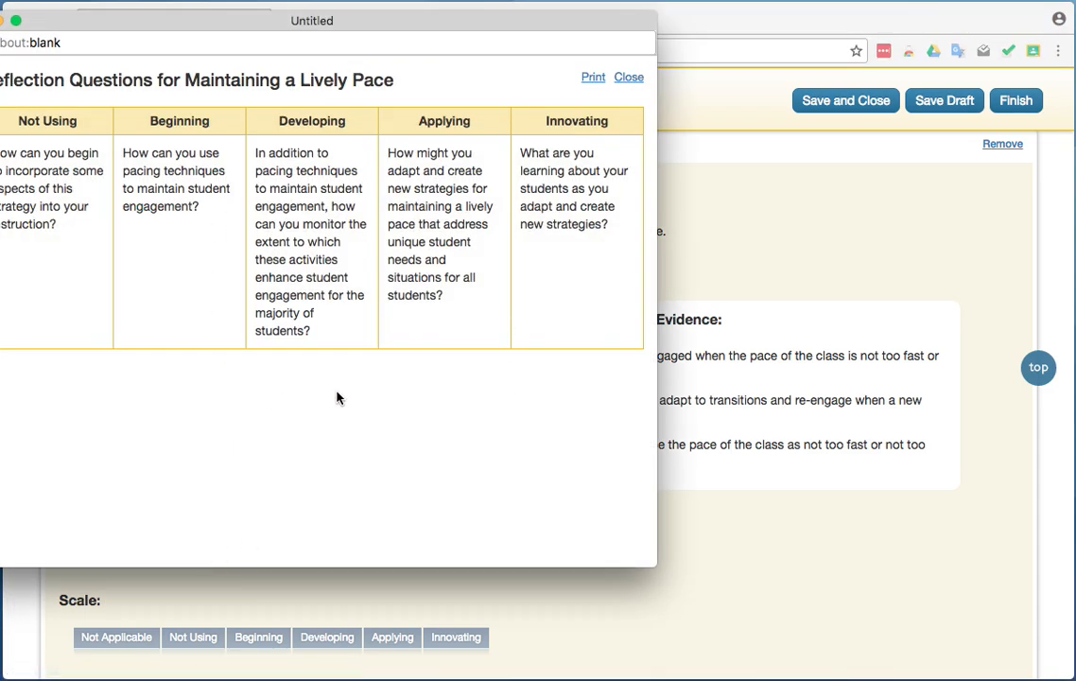
left_click(628, 78)
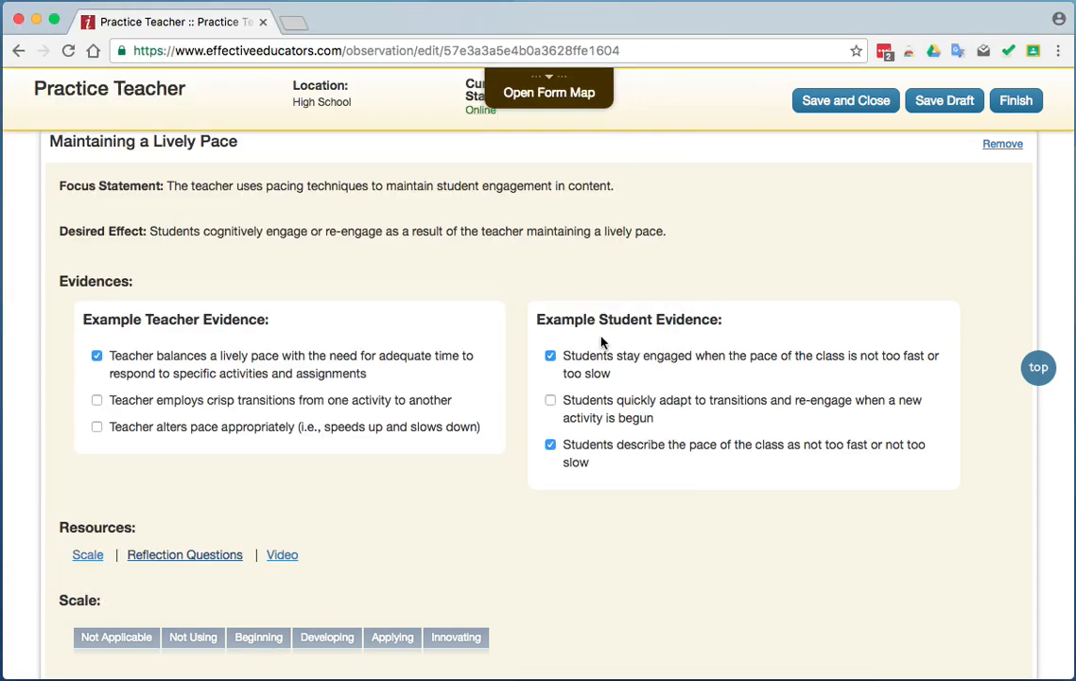
scroll(454, 548, "down", 2)
left_click(290, 459)
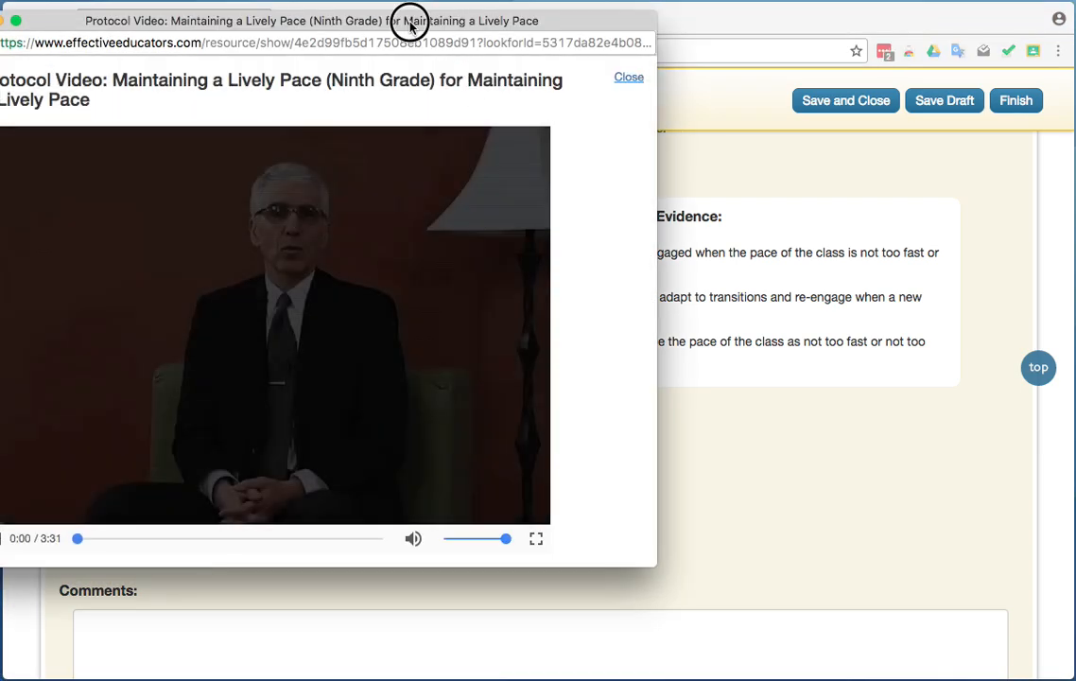
left_click_drag(417, 20, 575, 38)
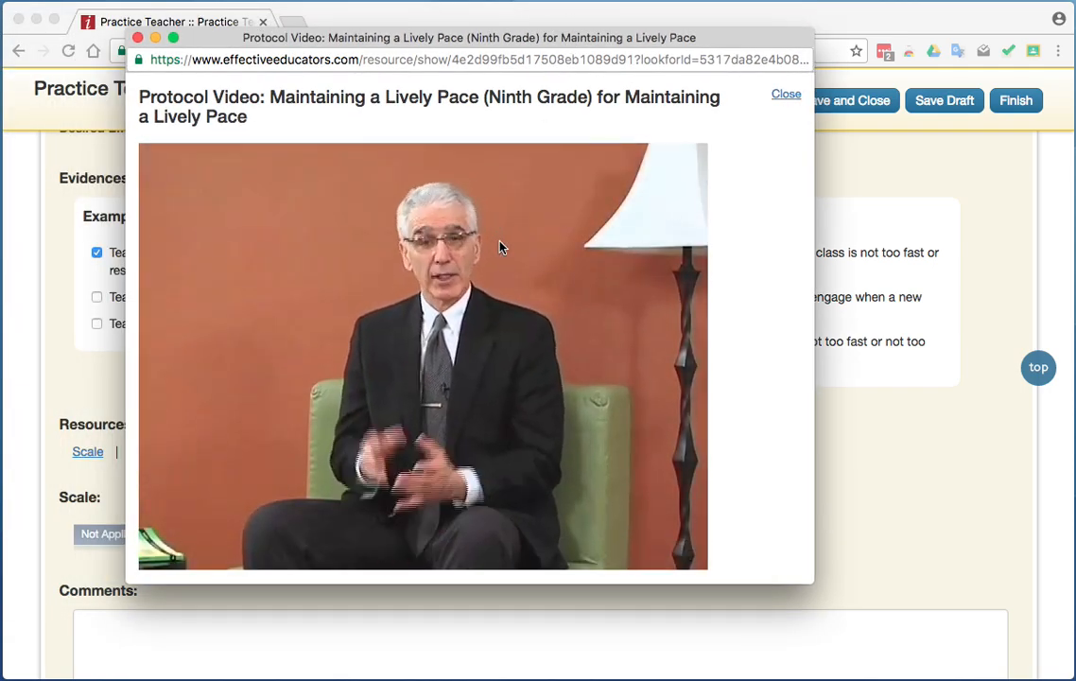
left_click(789, 100)
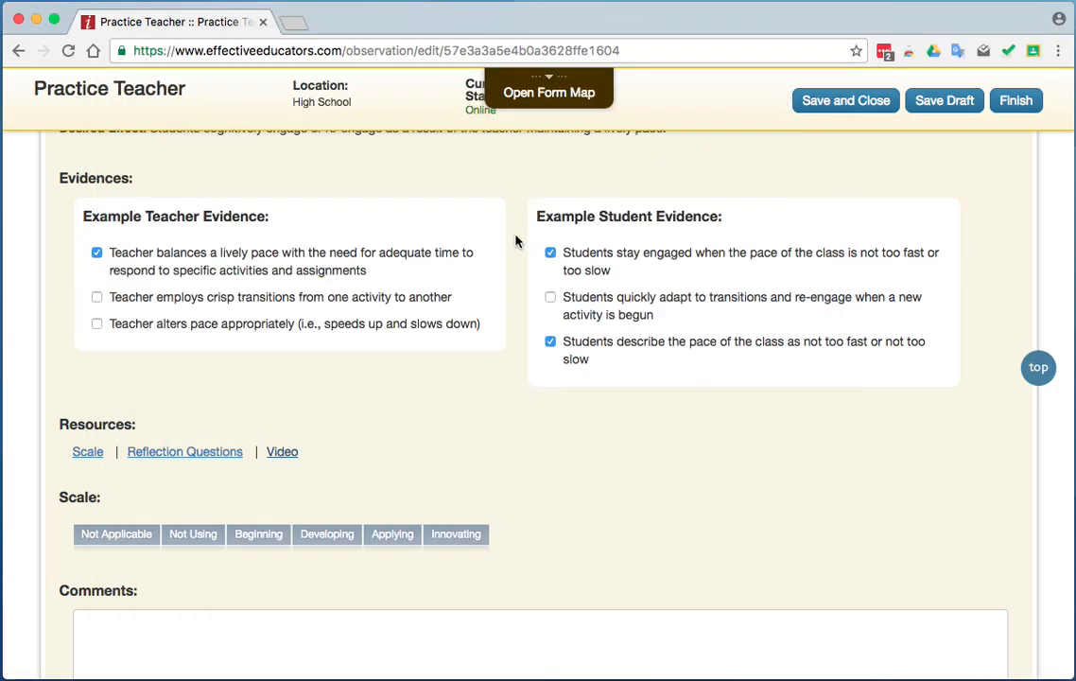
scroll(515, 242, "up", 15)
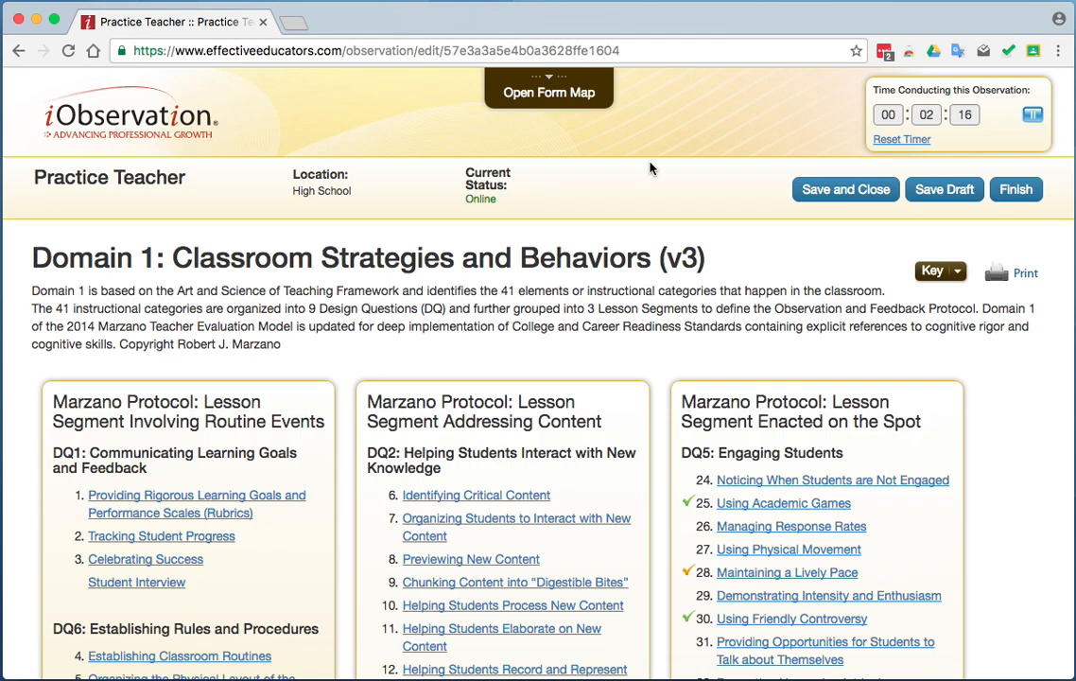
Save and close the Domain 1 self-assessment, reopen it from the growth plan, and finish and submit the form.
left_click(795, 192)
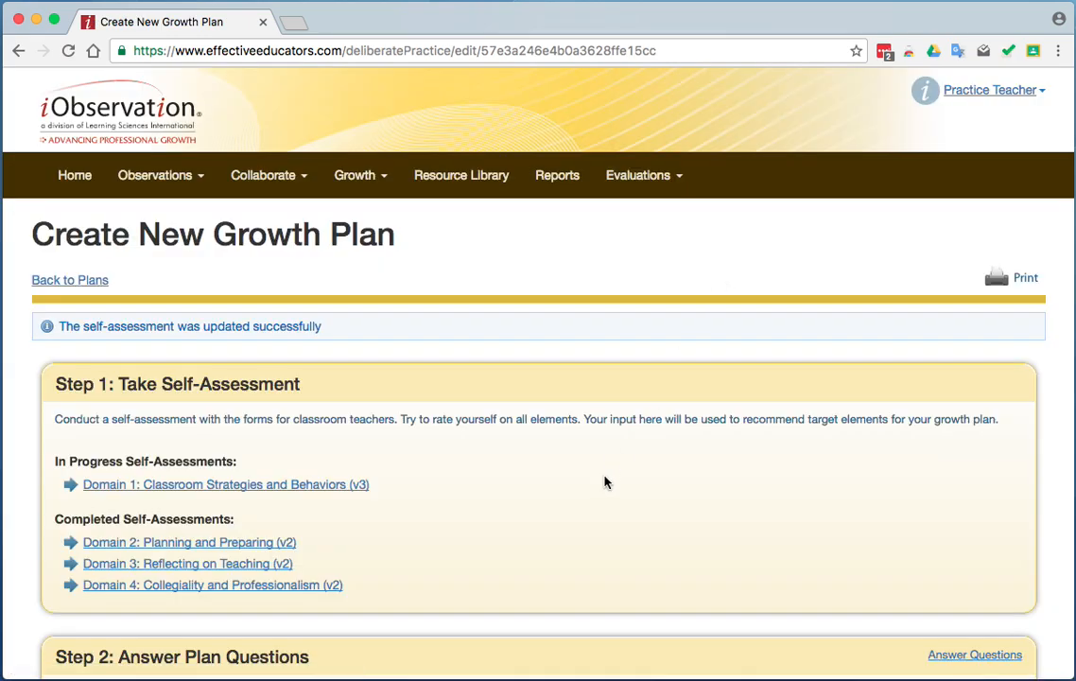
left_click(299, 487)
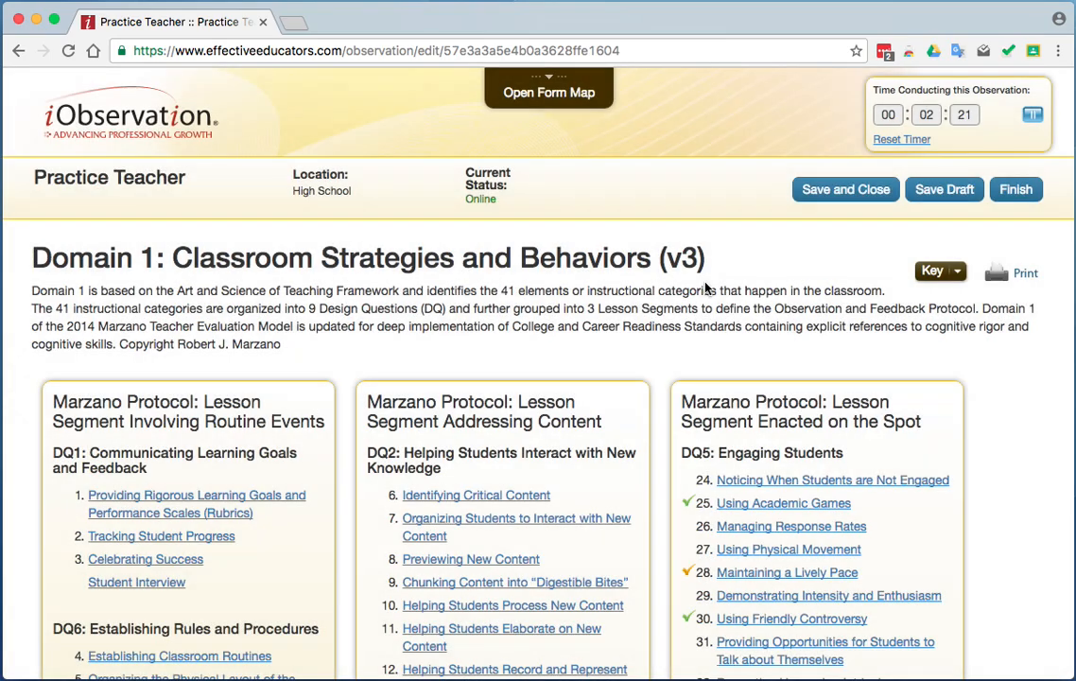
scroll(757, 435, "down", 3)
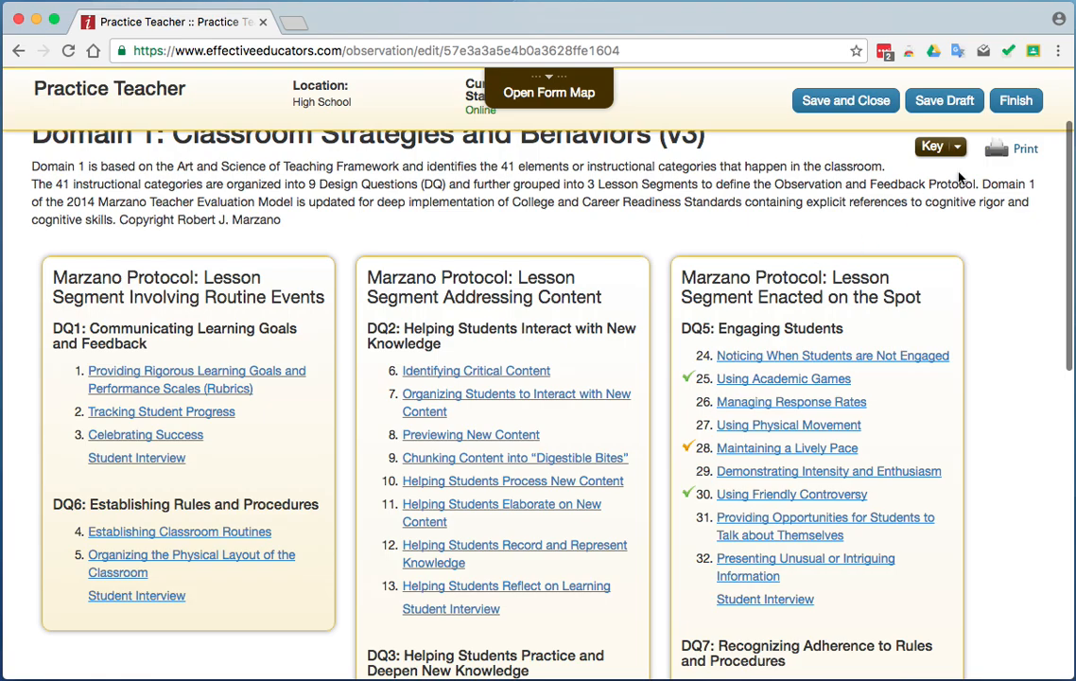
scroll(1012, 102, "up", 3)
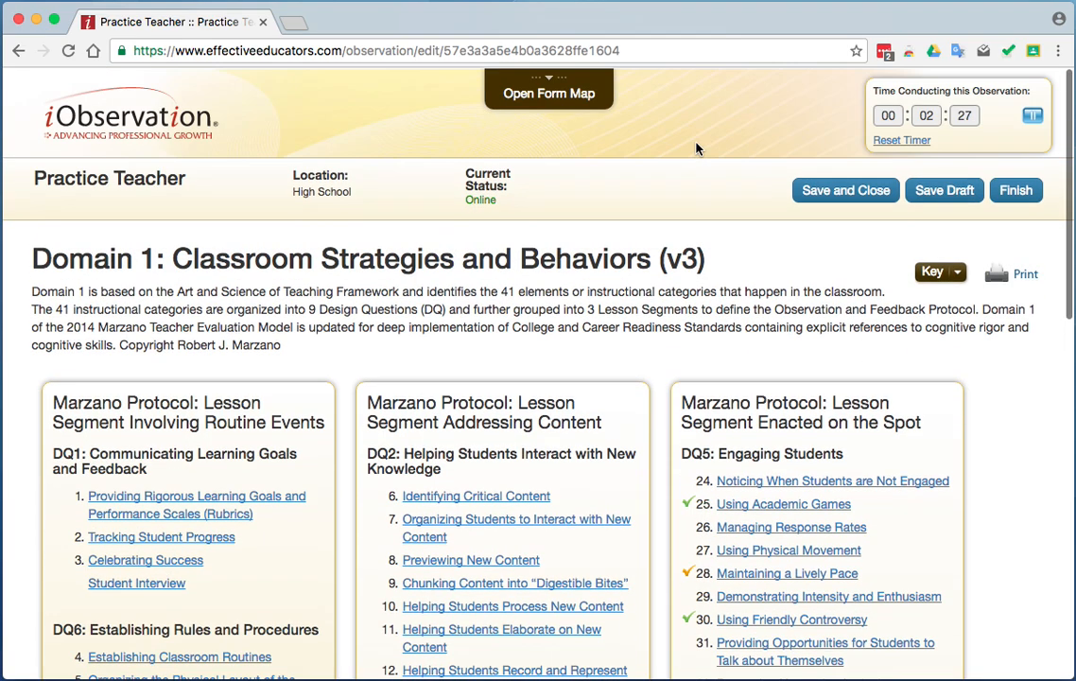
left_click(1015, 189)
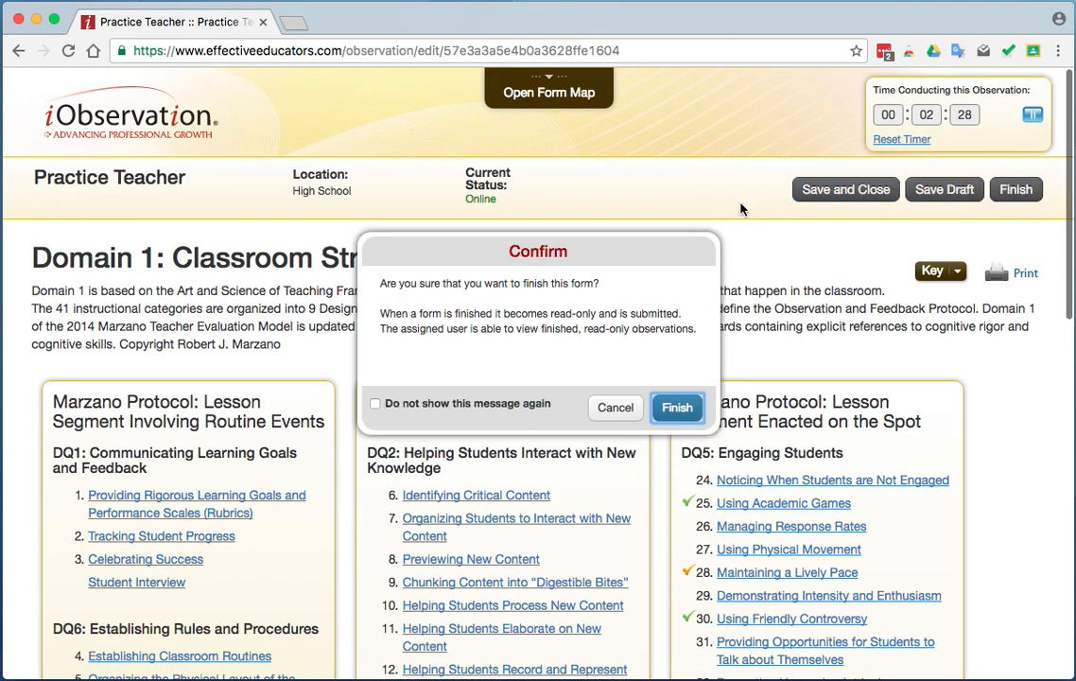
left_click(673, 405)
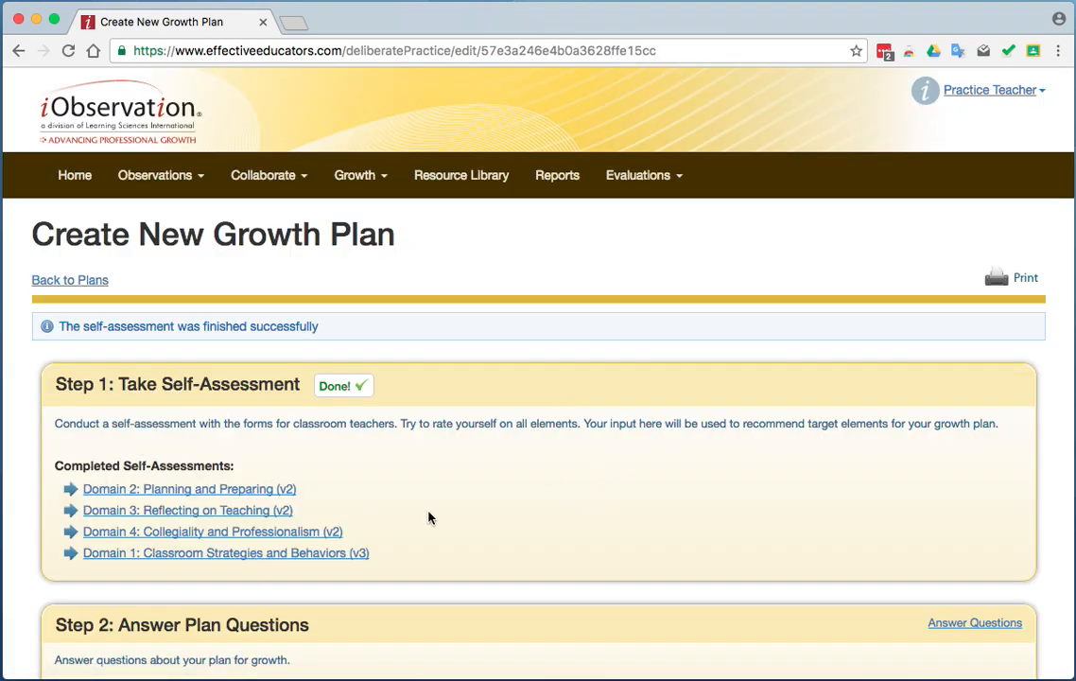
Answer the Step 2 plan question about years taught at AISL with "Two" and save the answer.
scroll(428, 517, "down", 3)
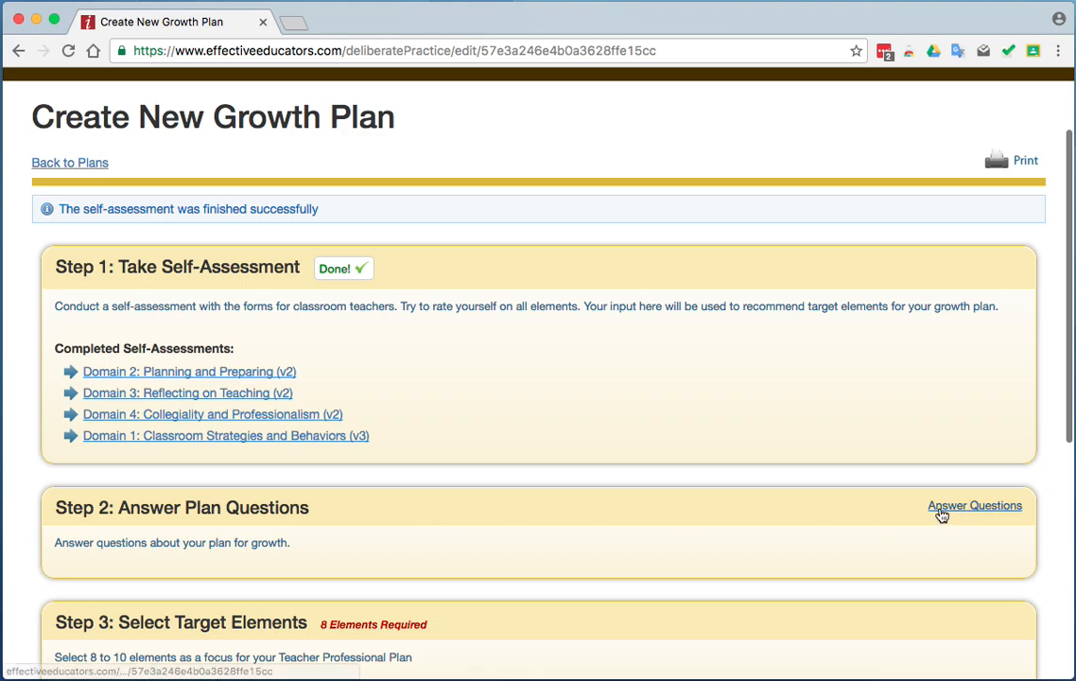
left_click(950, 508)
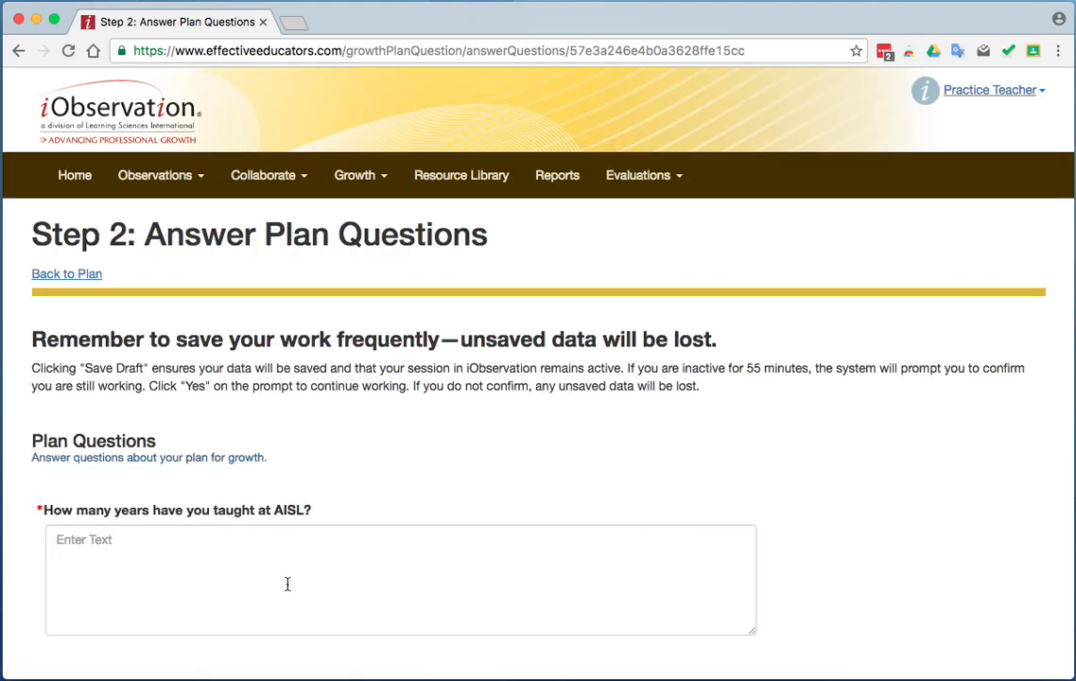
left_click(265, 584)
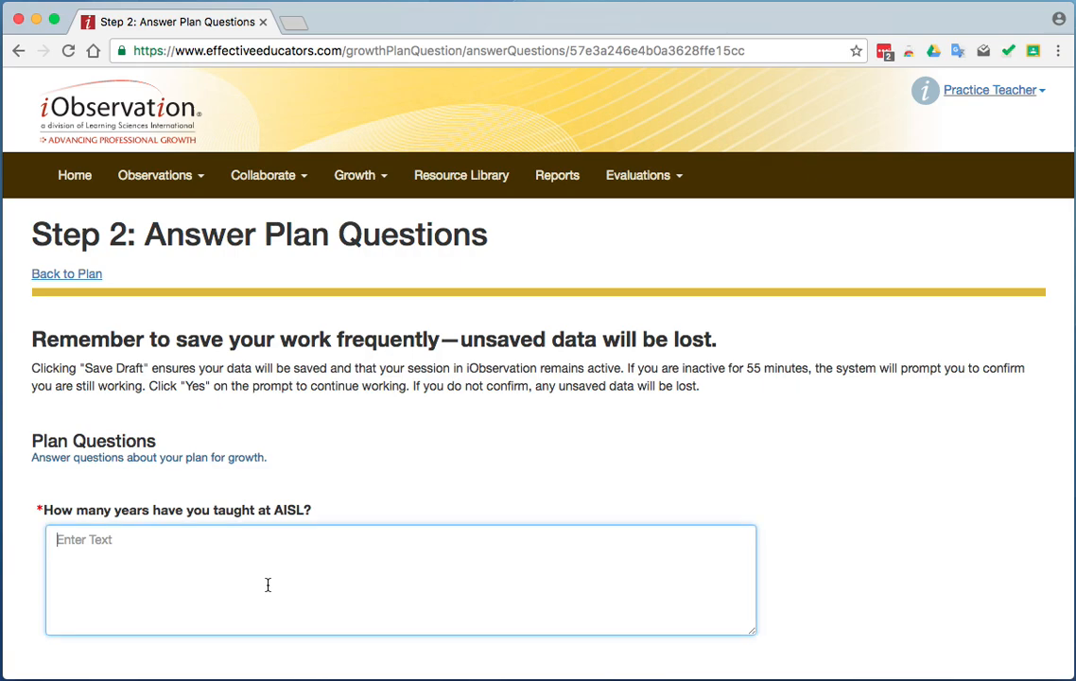
type("Two")
scroll(828, 524, "down", 3)
left_click(125, 556)
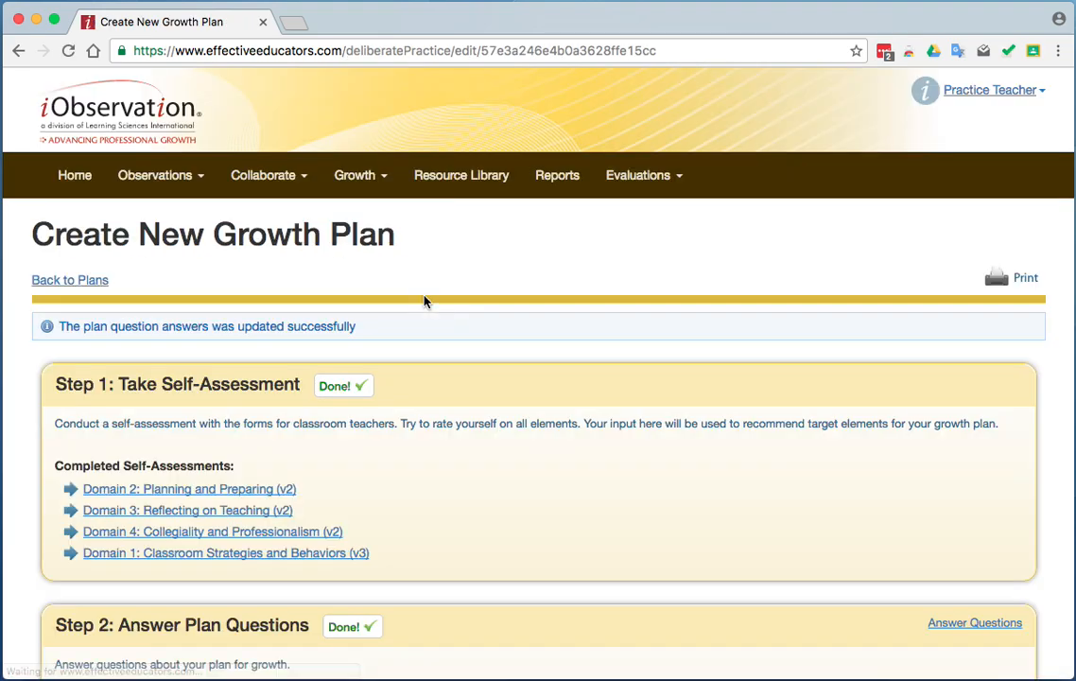
Check the self-assessment and plan question sections of the growth plan, and open the Step 3 target element selection.
scroll(613, 438, "down", 5)
scroll(613, 437, "down", 2)
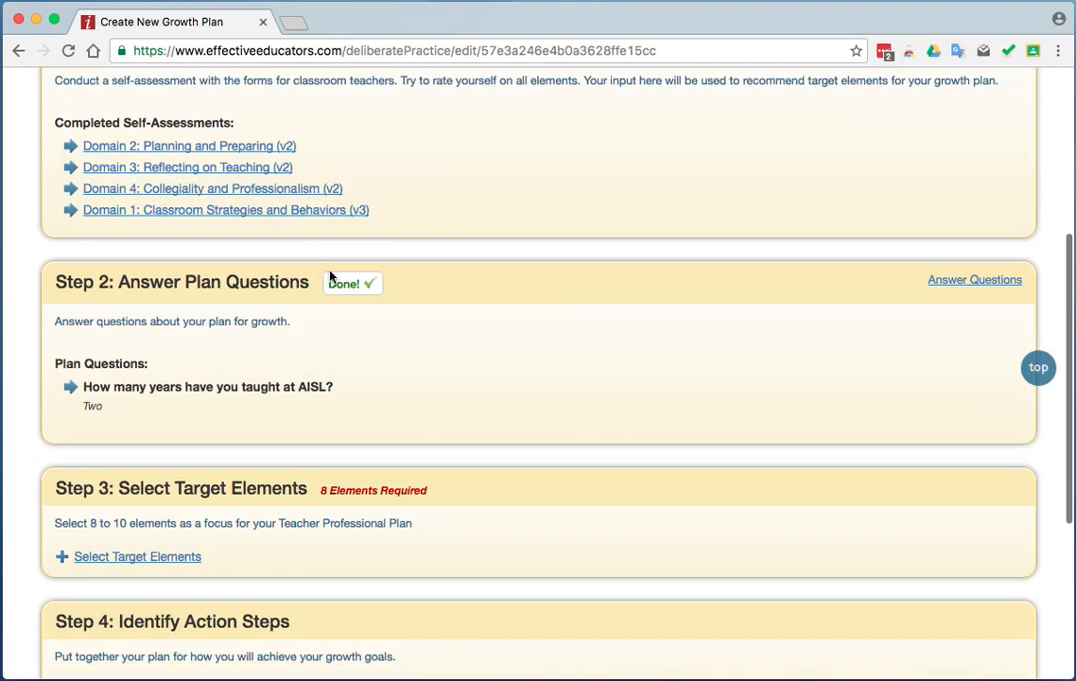
scroll(480, 257, "up", 3)
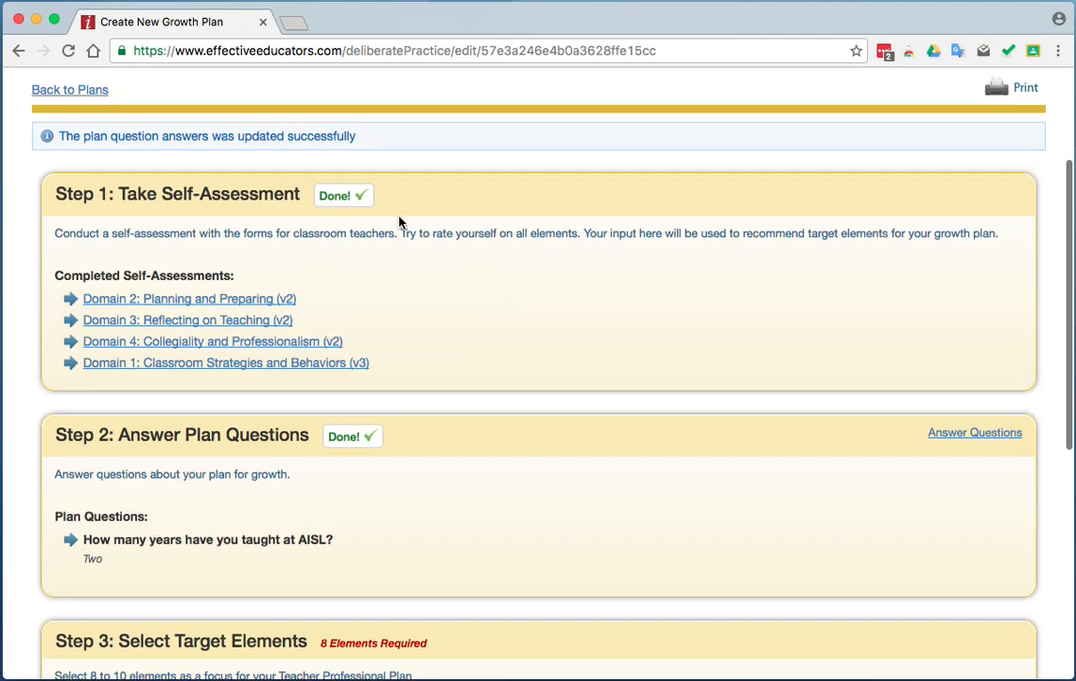
scroll(509, 326, "down", 5)
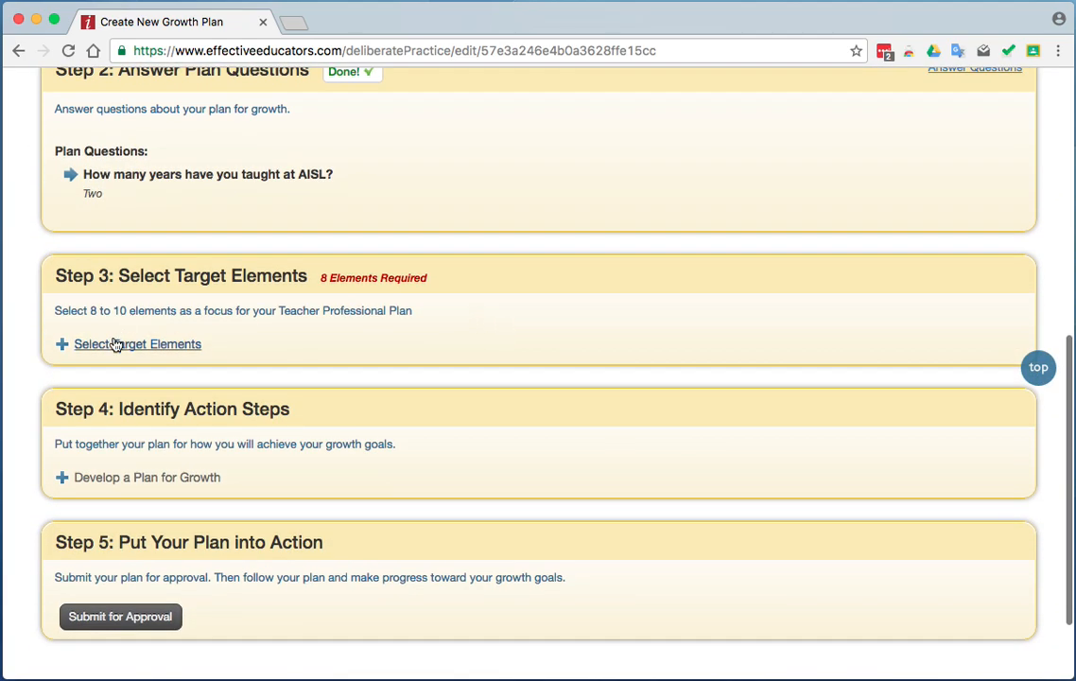
left_click(114, 344)
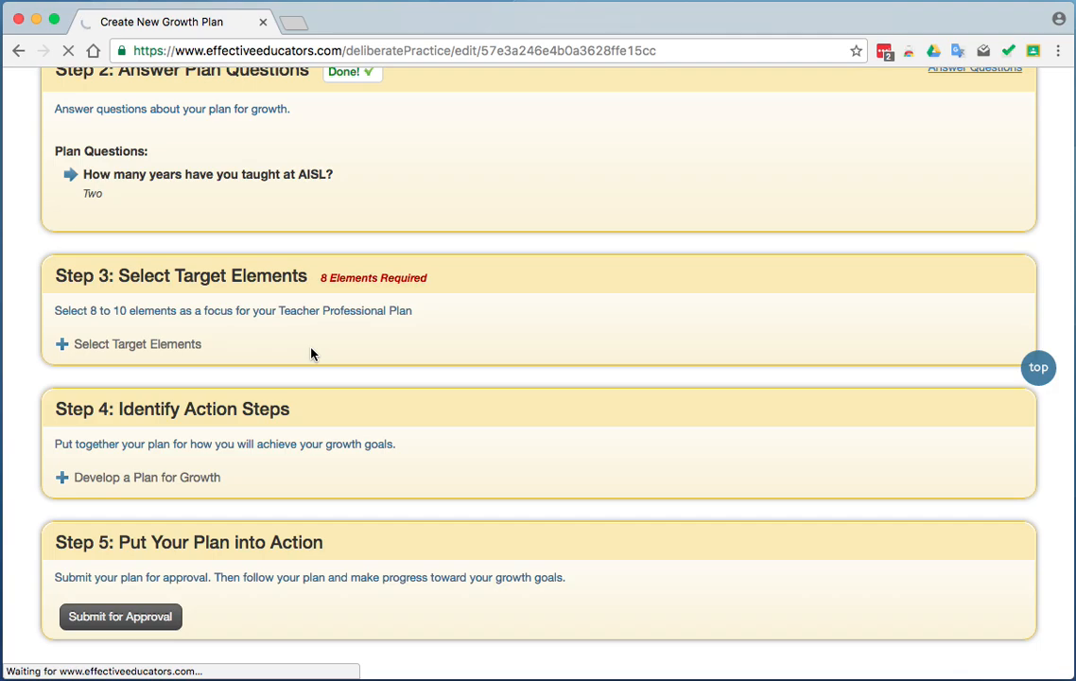
scroll(553, 299, "up", 5)
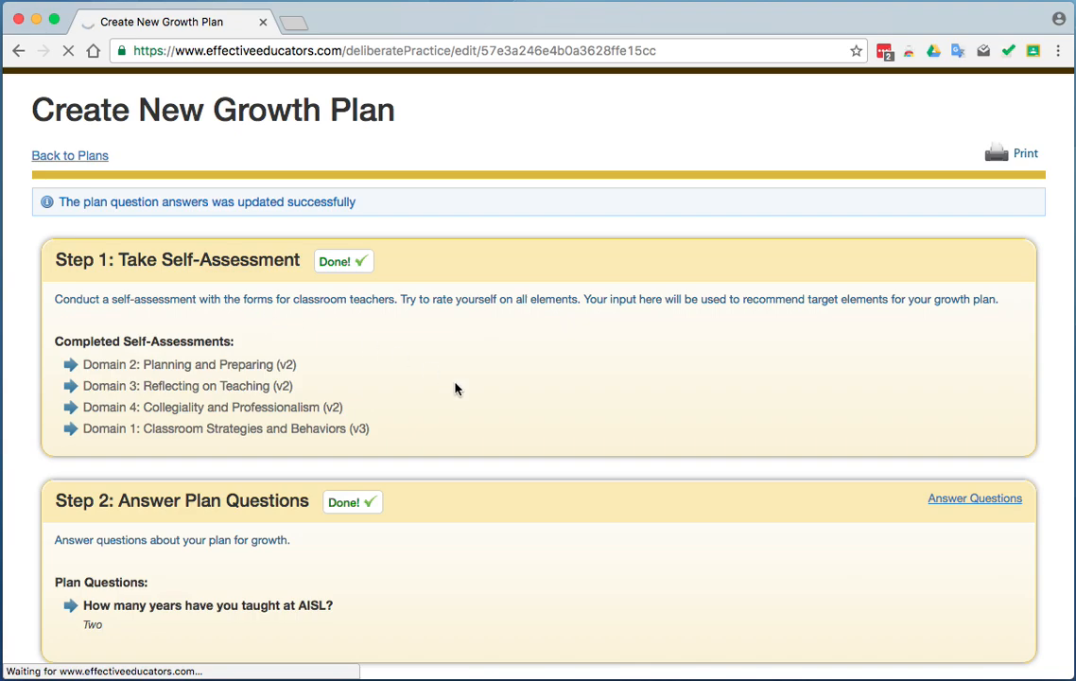
scroll(456, 385, "down", 5)
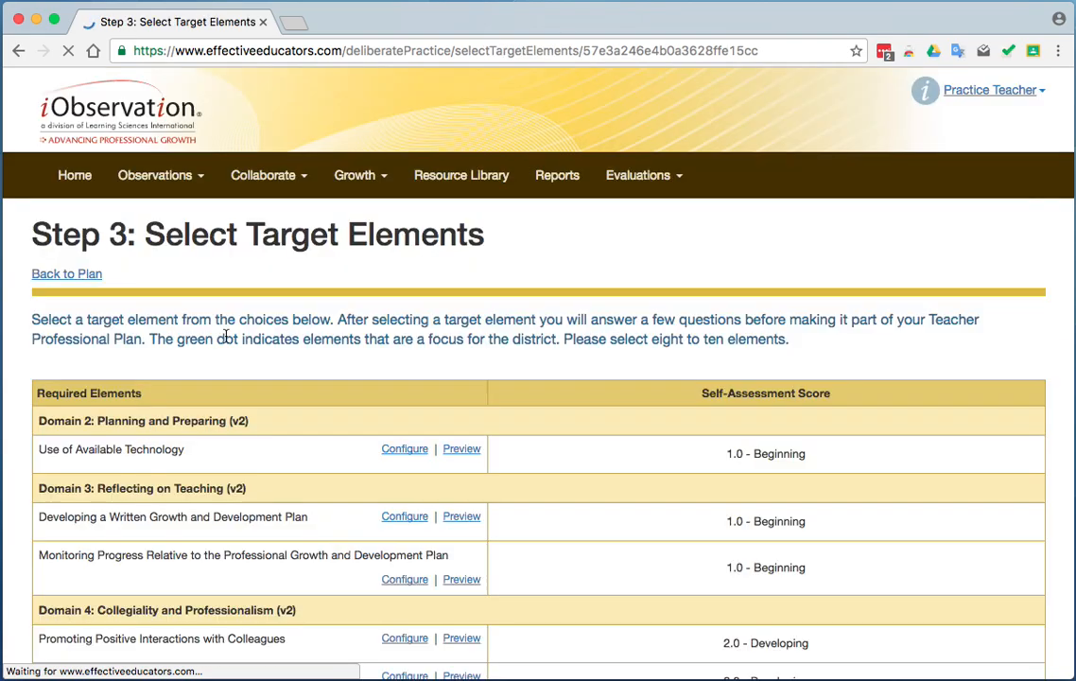
Review the required, recommended and available target elements with their self-assessment scores and the green-dot district focus elements.
scroll(586, 403, "down", 4)
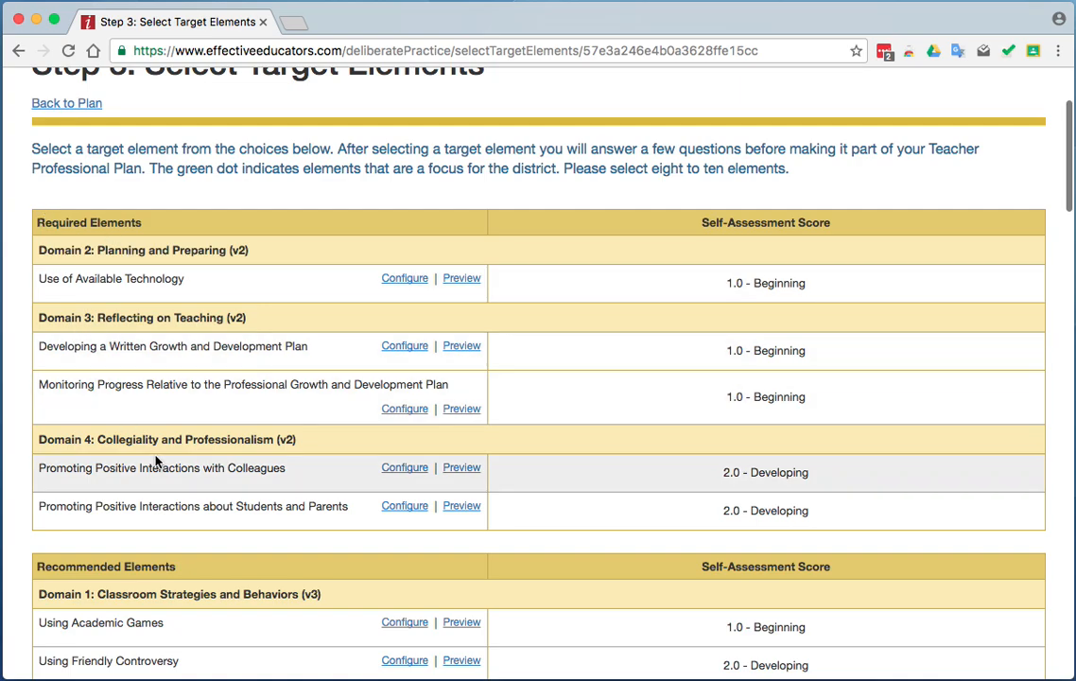
scroll(243, 504, "down", 8)
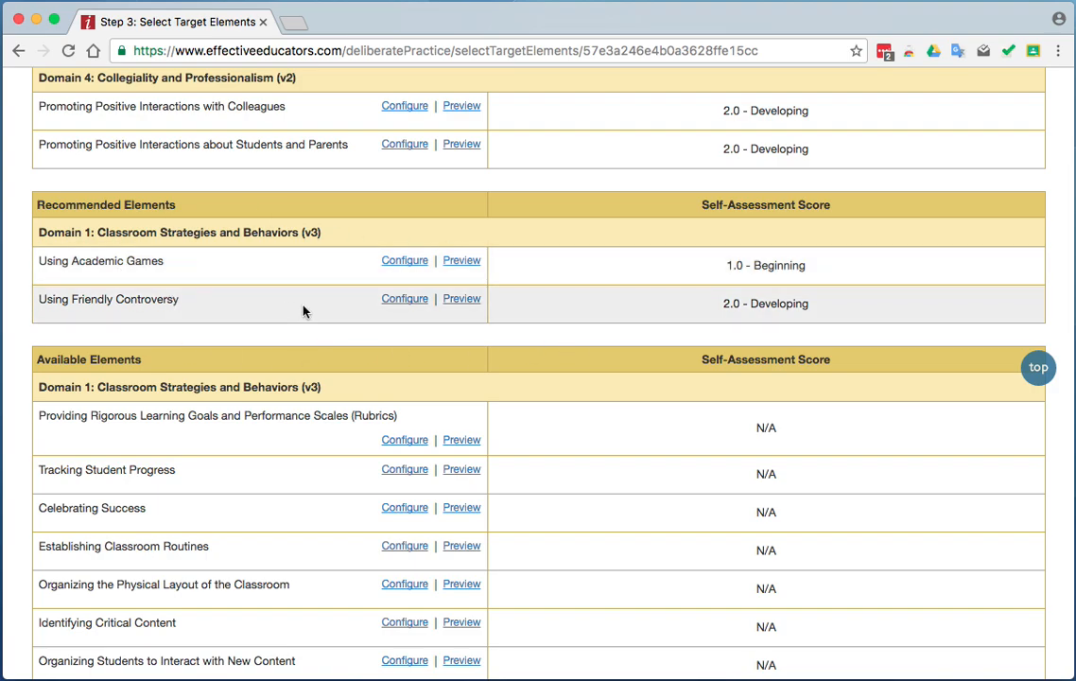
scroll(363, 407, "down", 5)
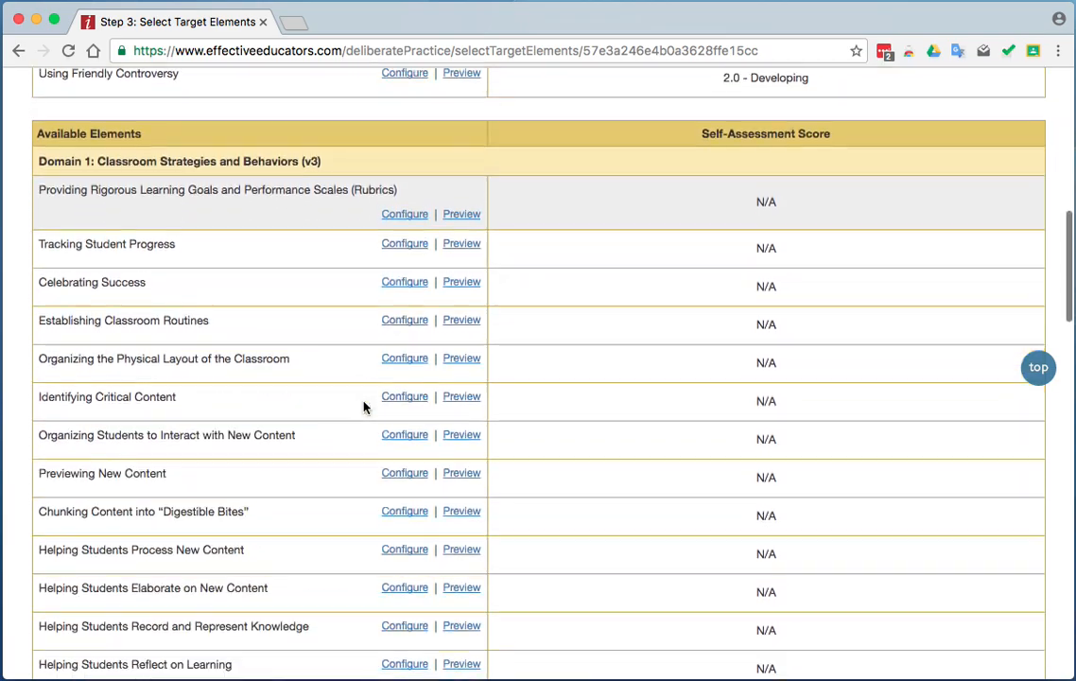
scroll(363, 407, "up", 1)
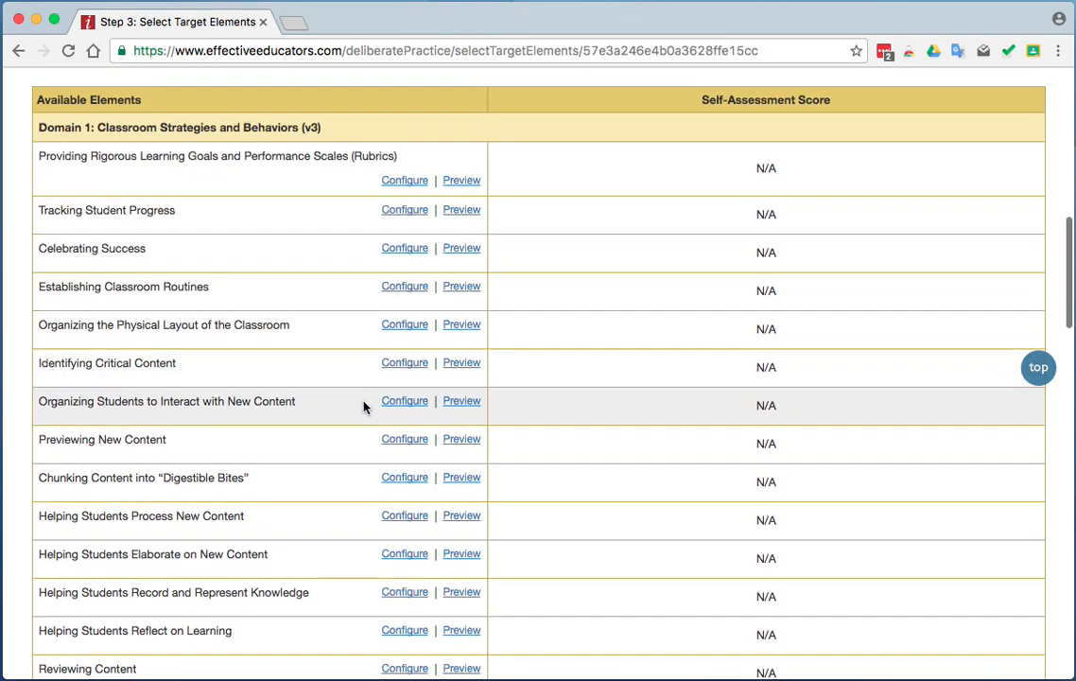
scroll(363, 406, "down", 5)
scroll(363, 406, "down", 12)
scroll(363, 406, "up", 9)
scroll(363, 407, "up", 5)
scroll(363, 406, "down", 20)
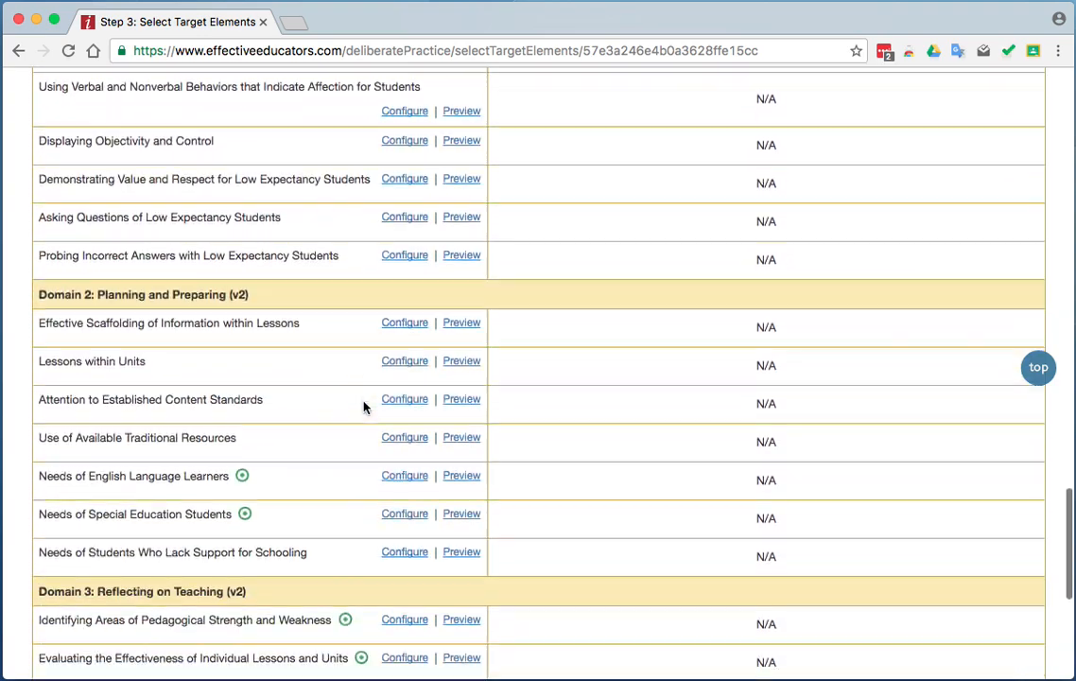
scroll(363, 407, "down", 1)
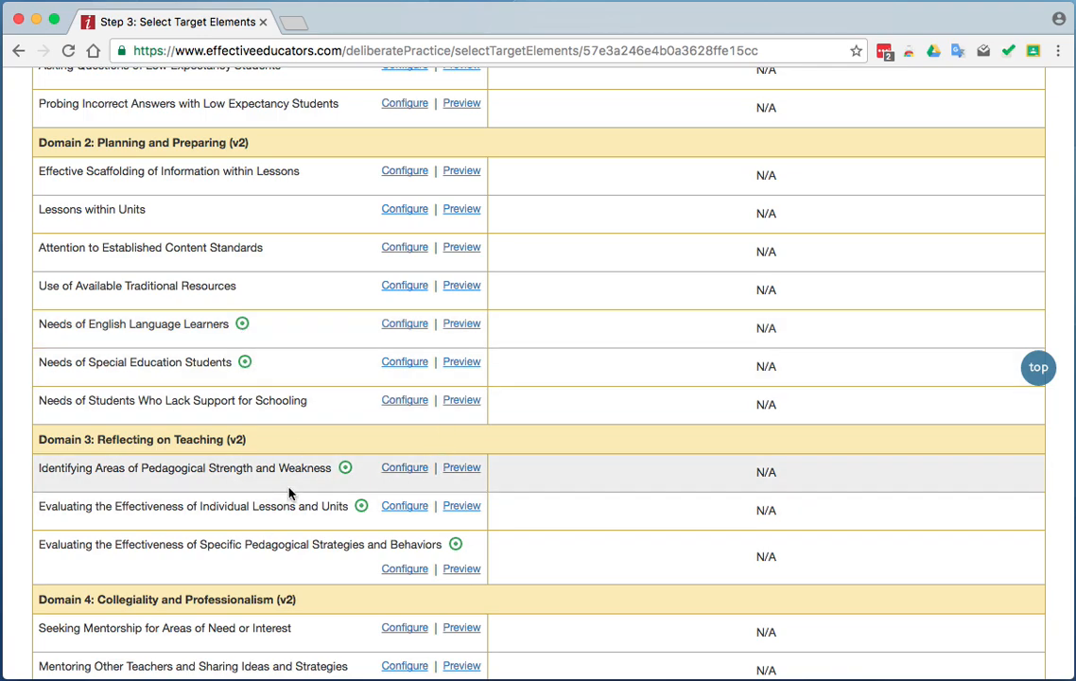
scroll(286, 488, "down", 15)
scroll(286, 490, "up", 5)
scroll(286, 488, "up", 12)
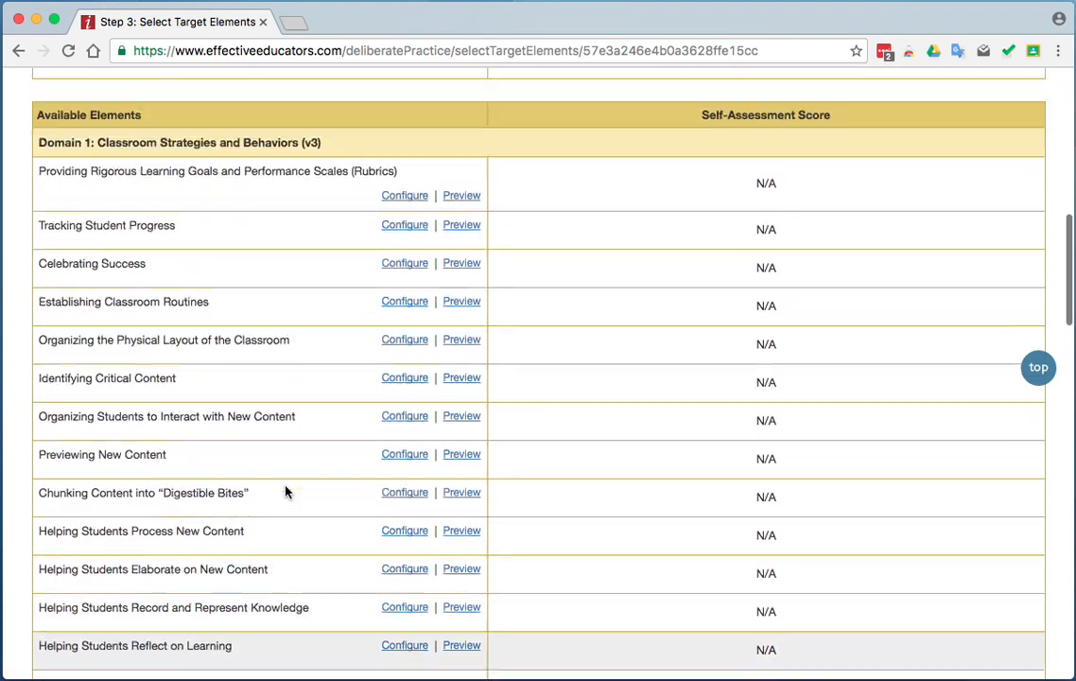
scroll(286, 490, "up", 2)
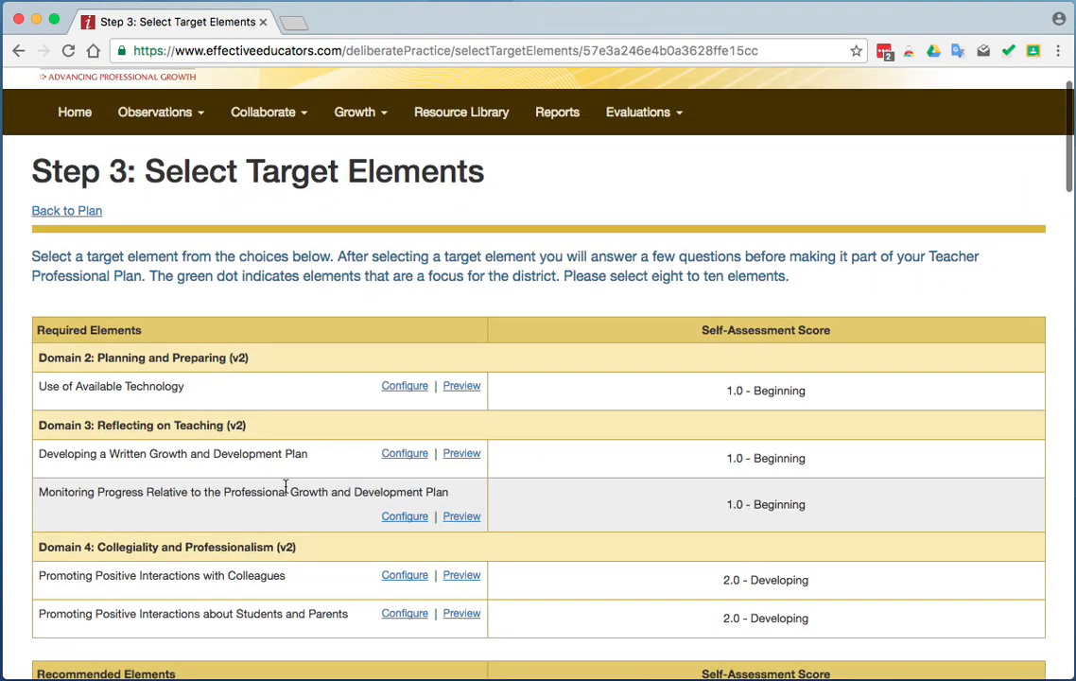
Configure the required element Use of Available Technology with the final goal Applying and the answer "Answer 1", and save it.
left_click(411, 386)
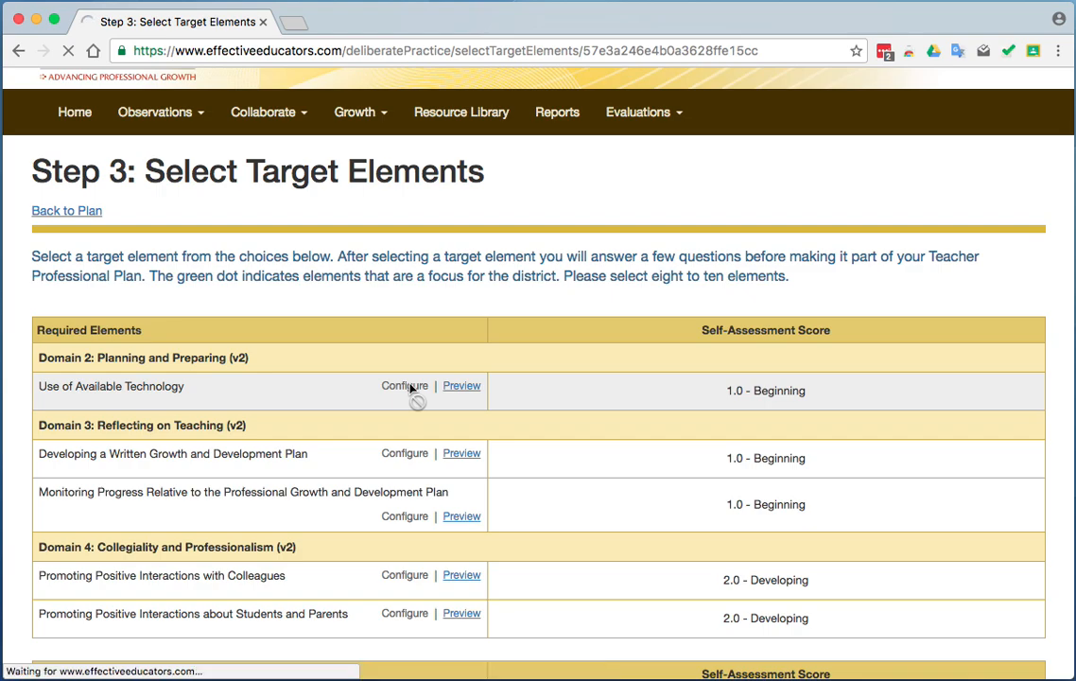
scroll(548, 450, "down", 3)
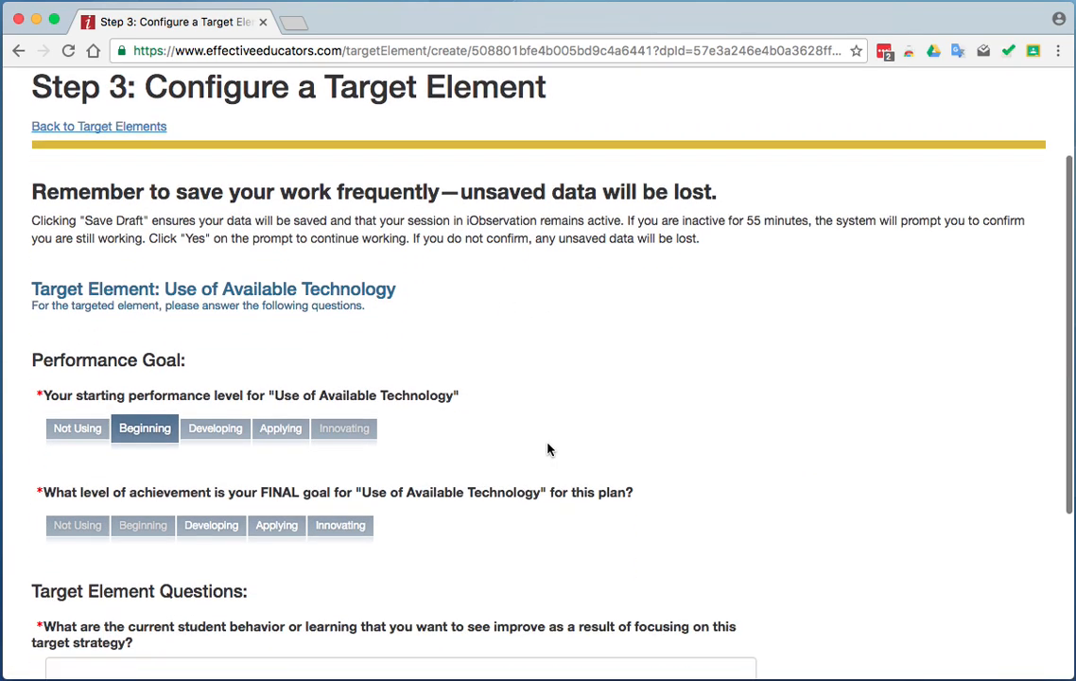
scroll(549, 449, "down", 1)
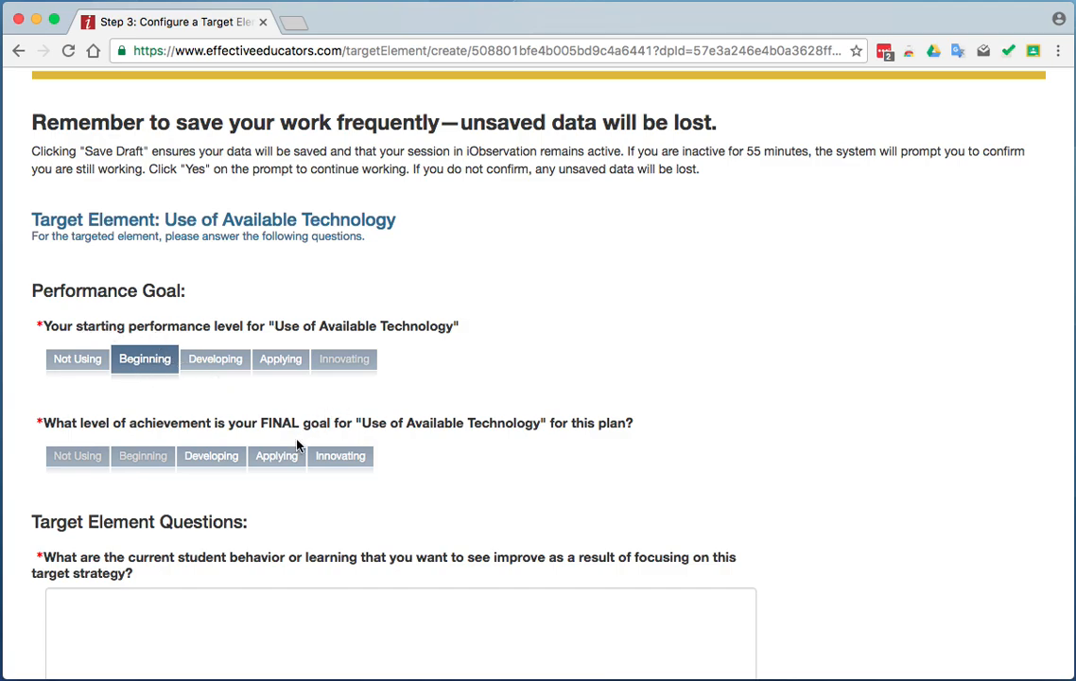
left_click(277, 461)
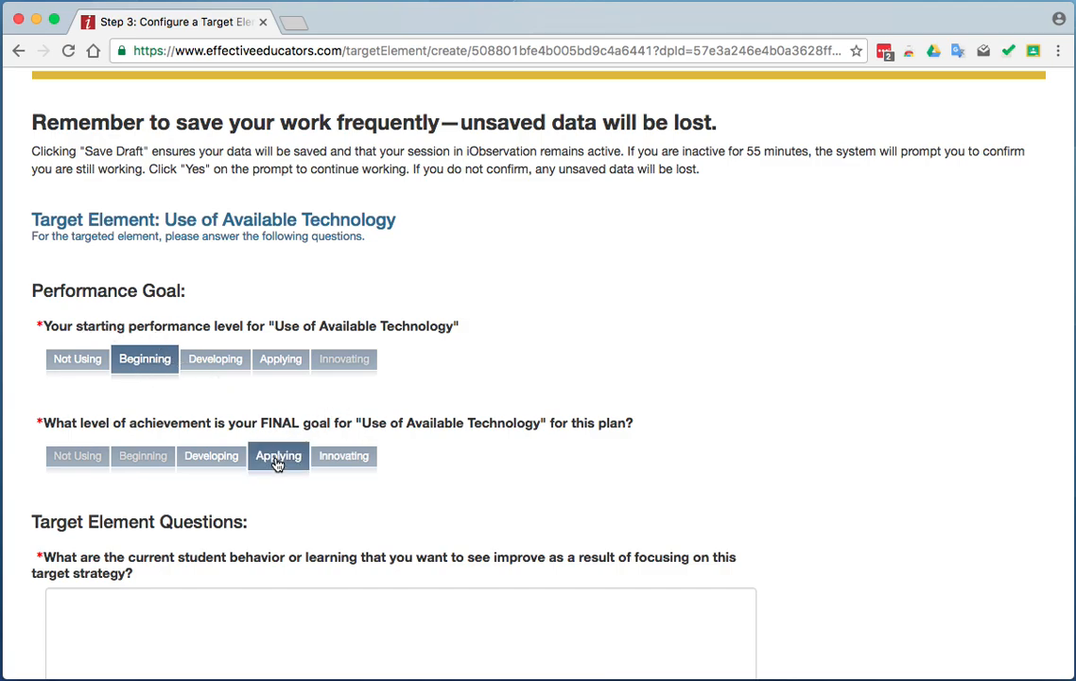
scroll(547, 471, "down", 3)
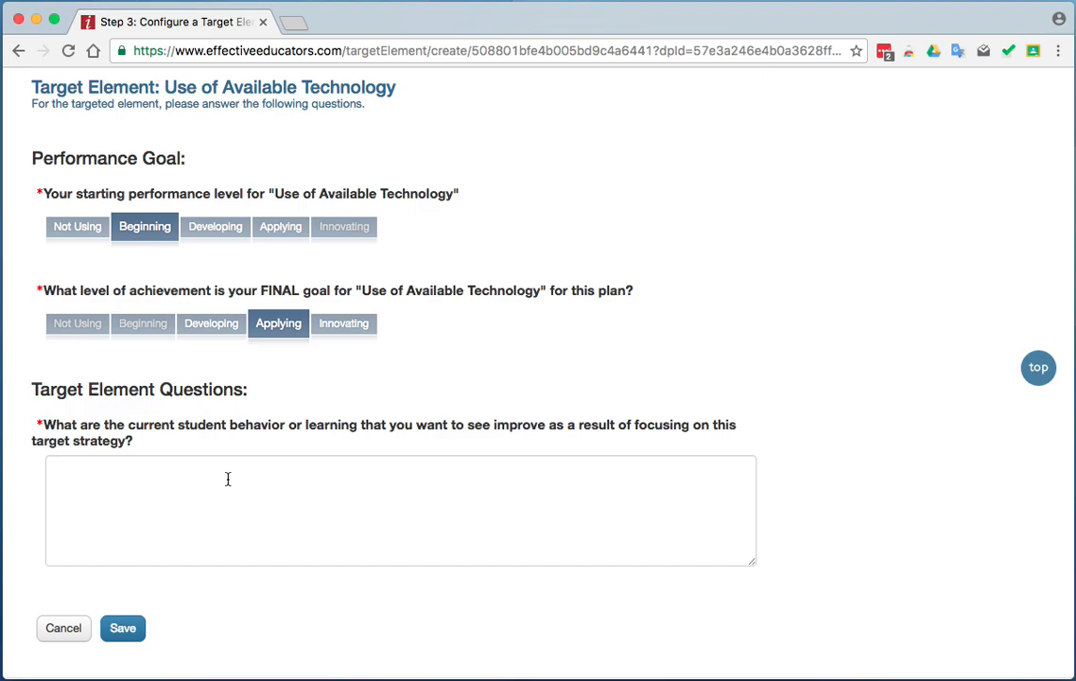
left_click(187, 483)
type("Answer 1")
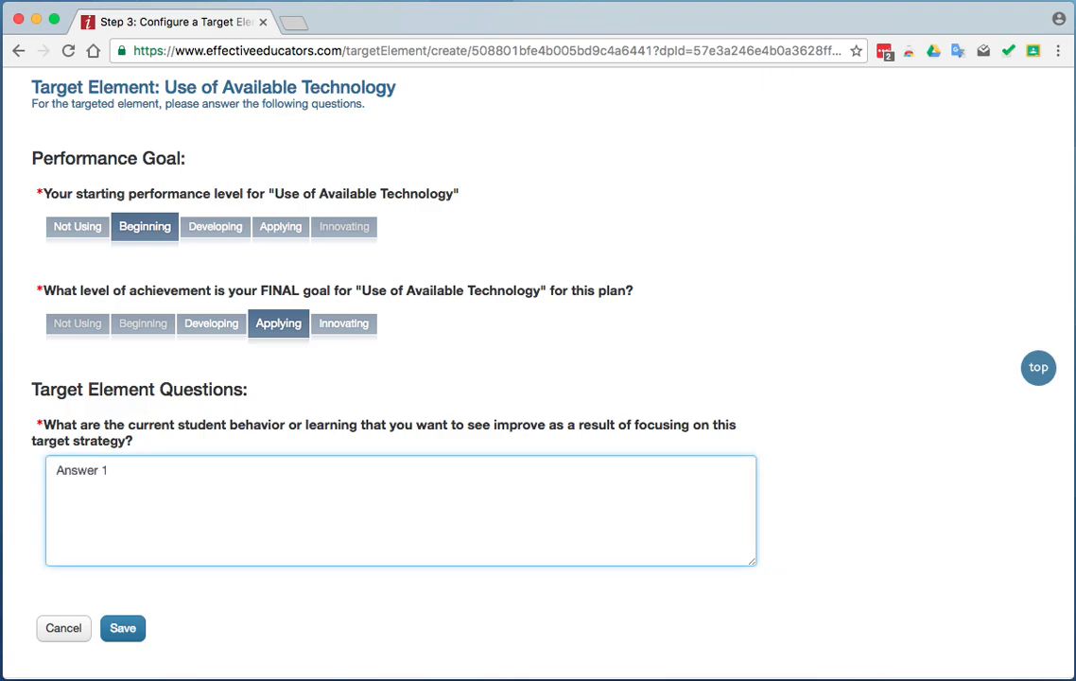
left_click(122, 627)
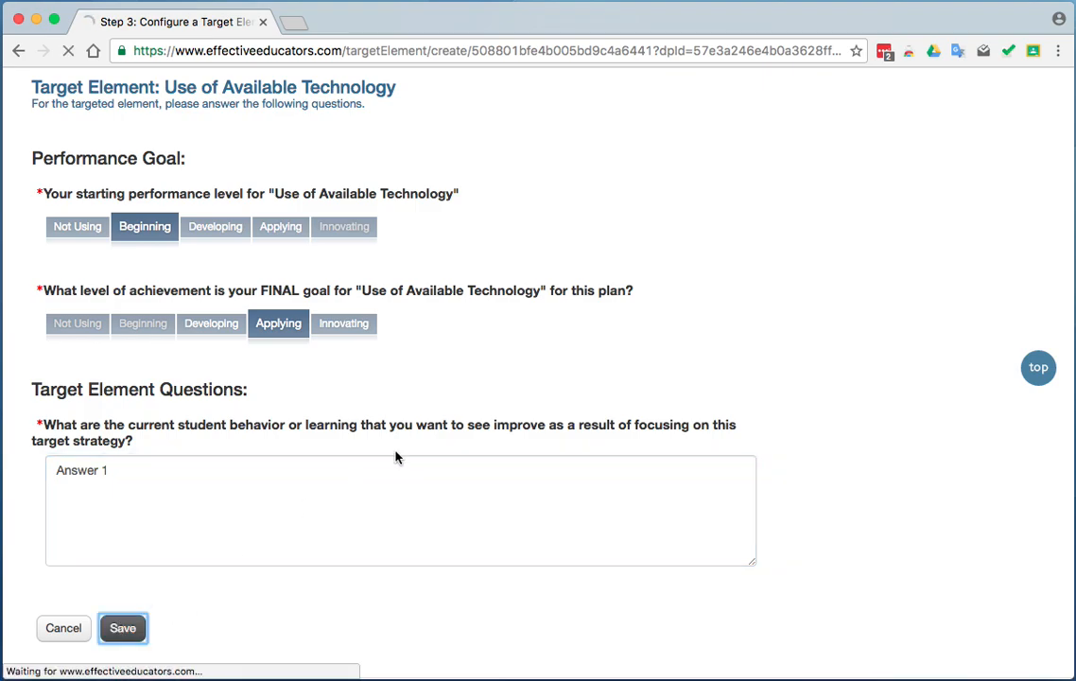
Configure the required element Developing a Written Growth and Development Plan with the final goal Applying and the answer "Answer 2", and save it.
scroll(508, 416, "down", 2)
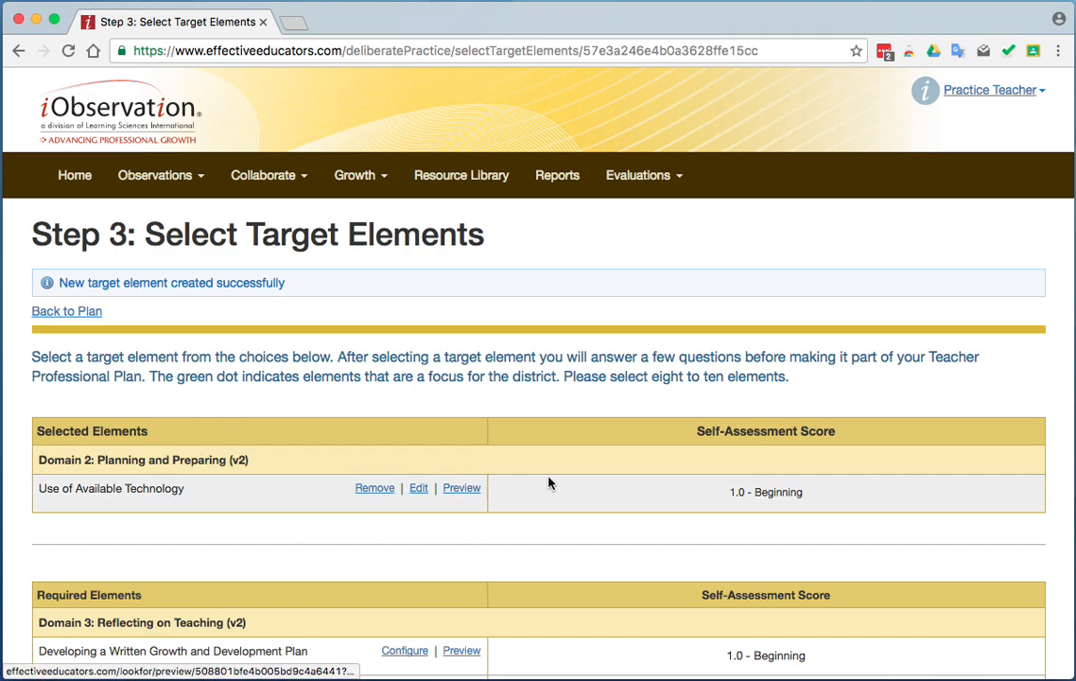
scroll(547, 480, "down", 3)
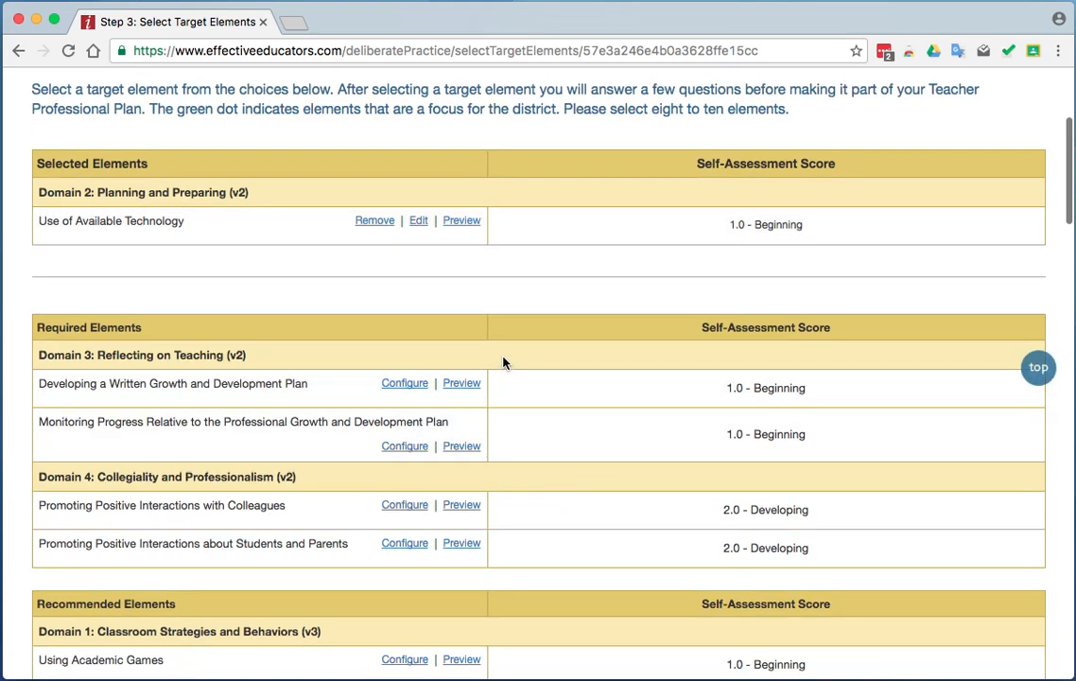
left_click(399, 384)
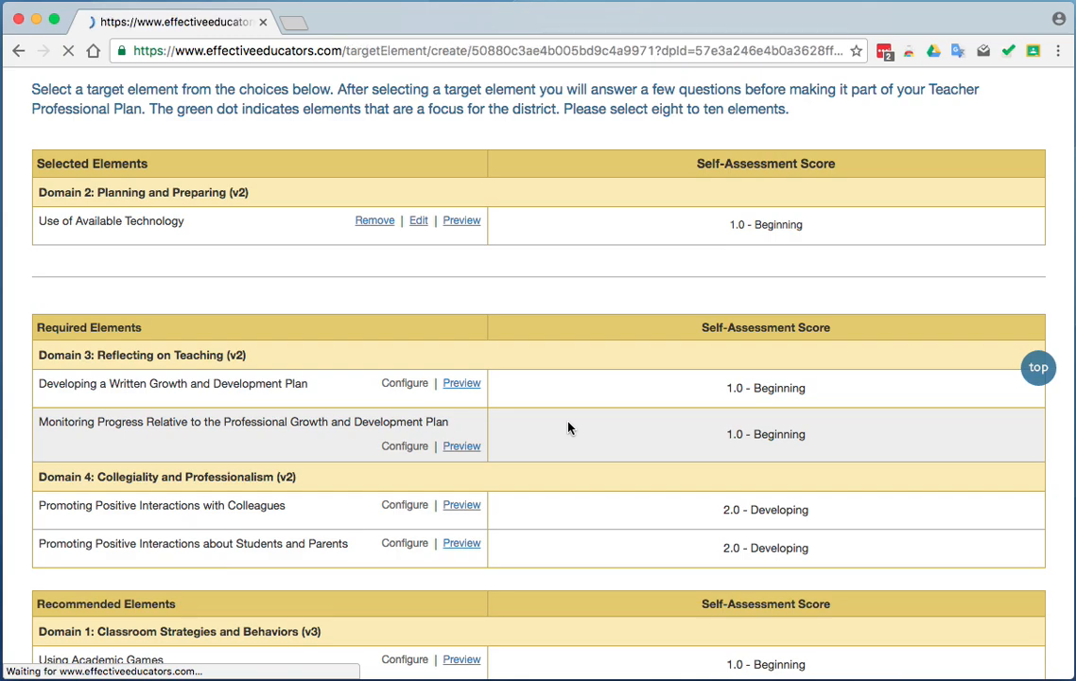
scroll(572, 490, "down", 3)
scroll(572, 489, "down", 1)
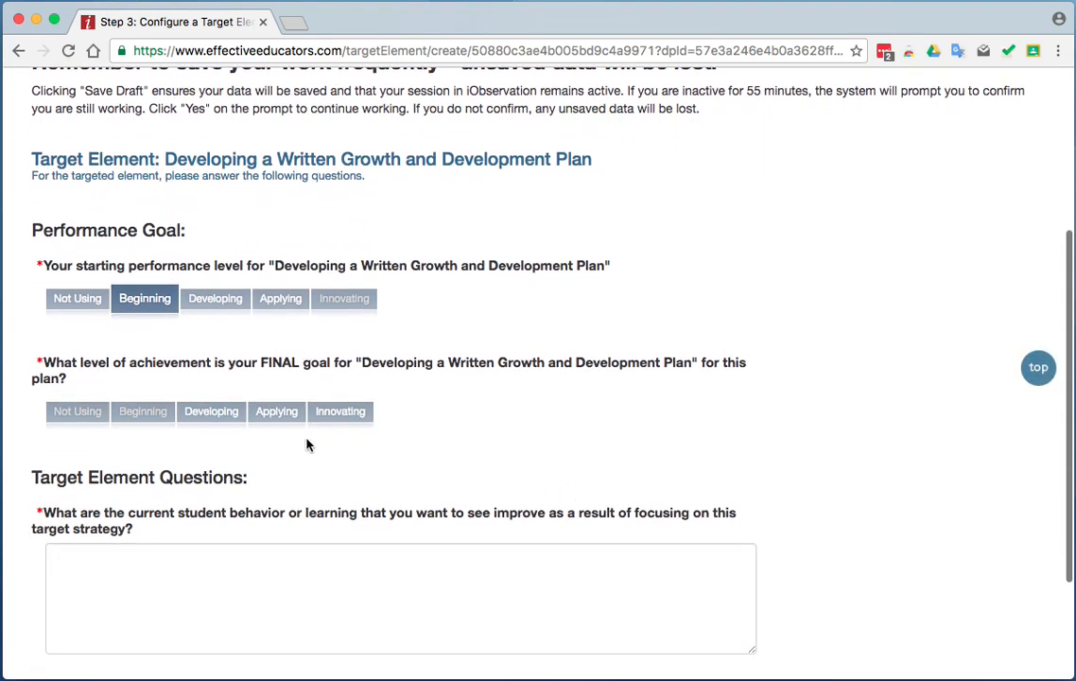
left_click(274, 411)
left_click(233, 560)
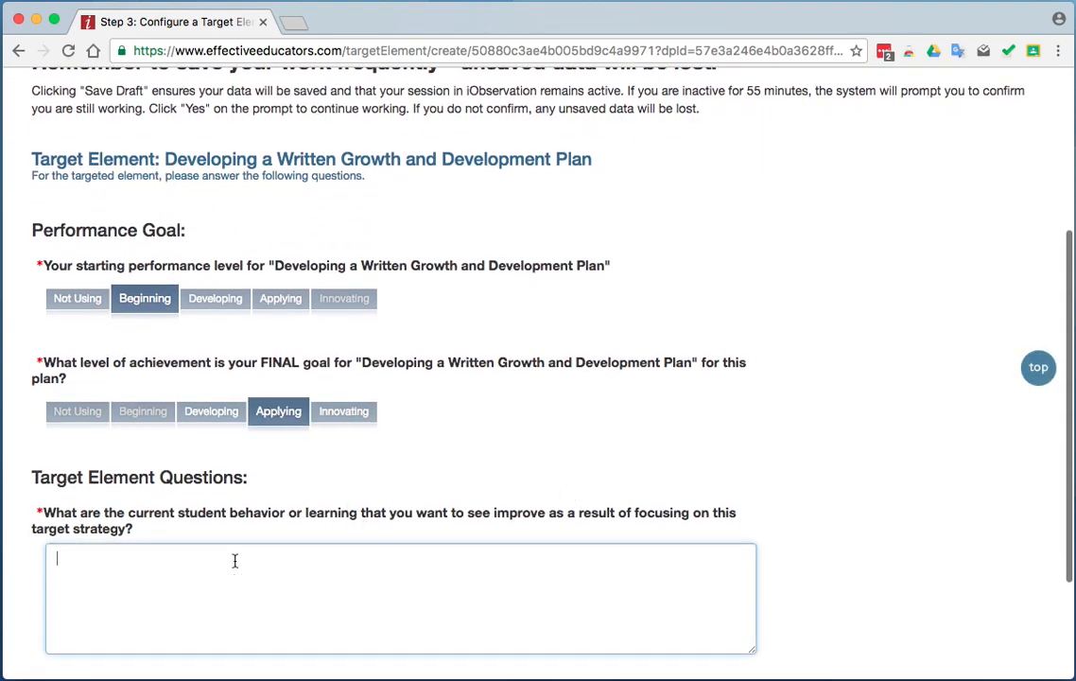
type("Answer")
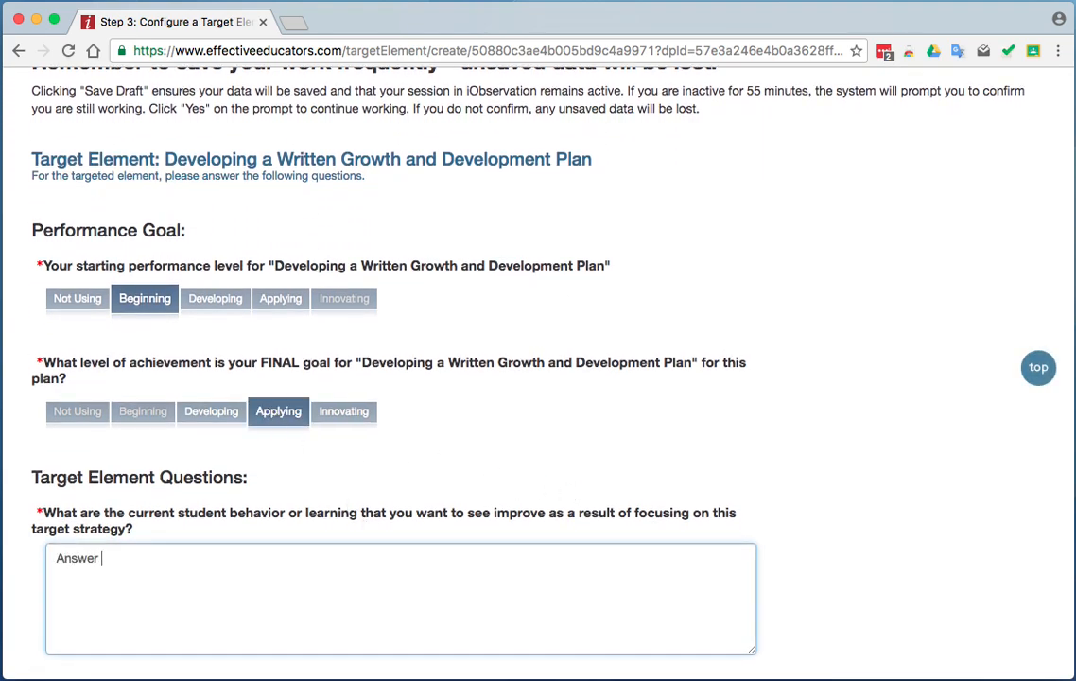
type(" 2")
scroll(535, 442, "down", 4)
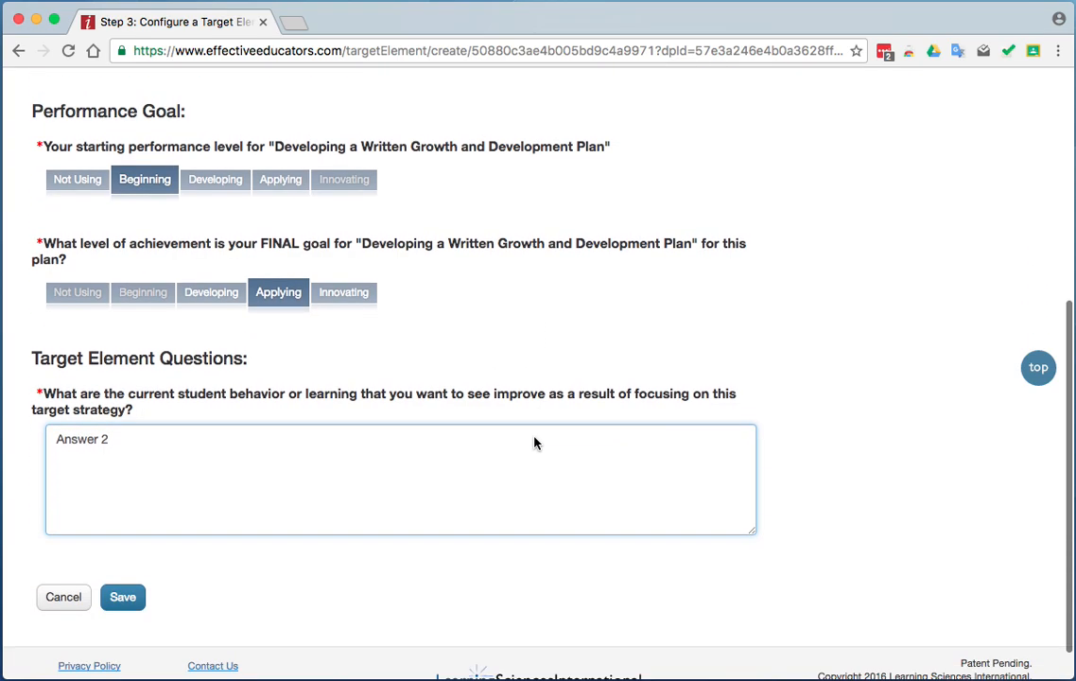
left_click(128, 557)
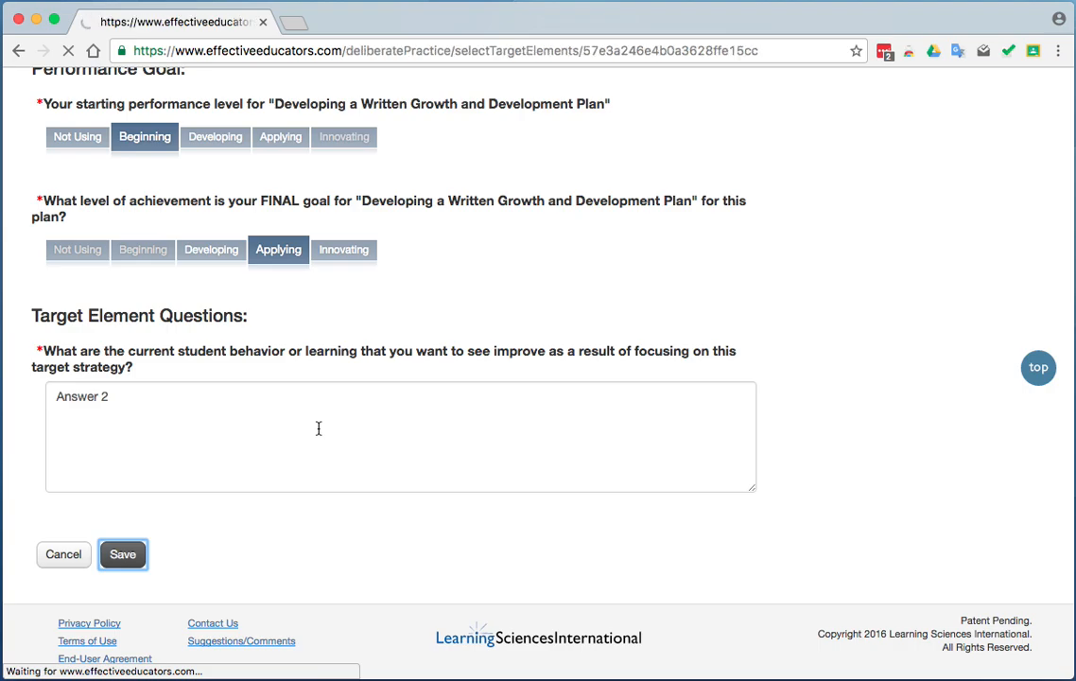
Configure the required element Monitoring Progress Relative to the Professional Growth and Development Plan with final goal Applying and answer "Answer 3", and save it.
scroll(319, 524, "down", 1)
scroll(319, 531, "down", 1)
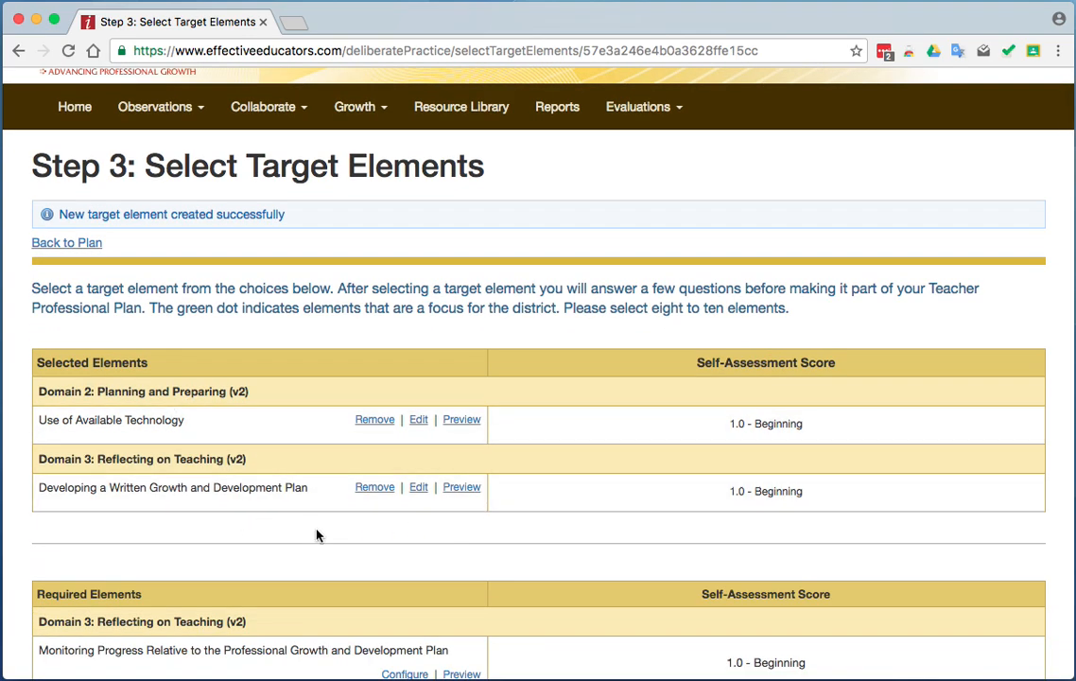
scroll(317, 533, "down", 5)
left_click(404, 398)
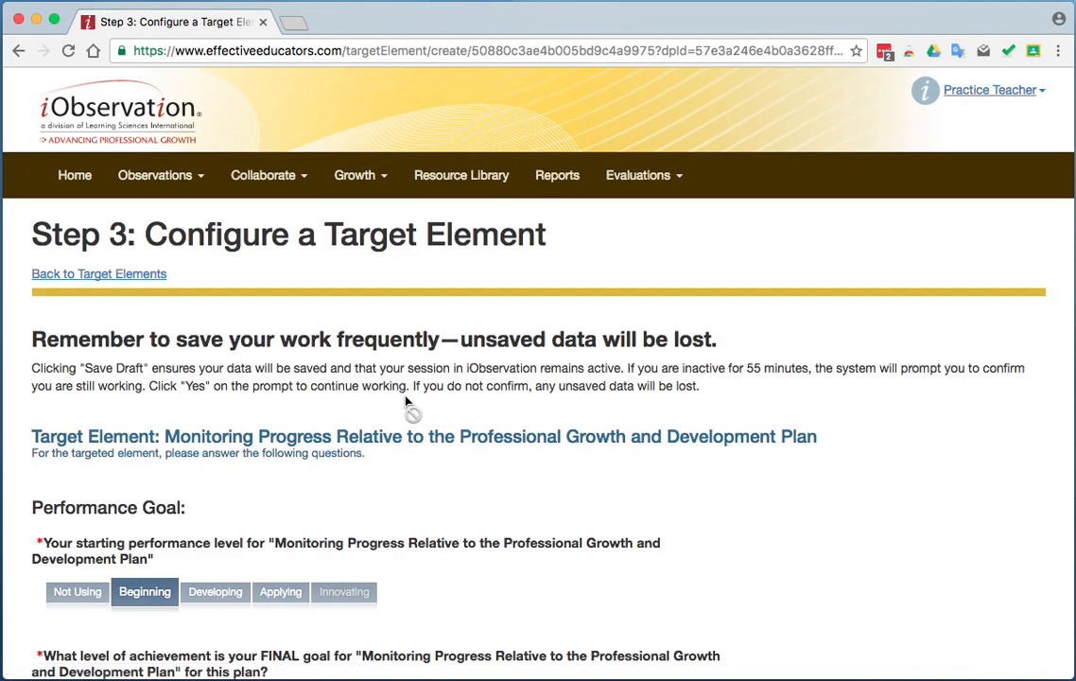
scroll(449, 500, "down", 8)
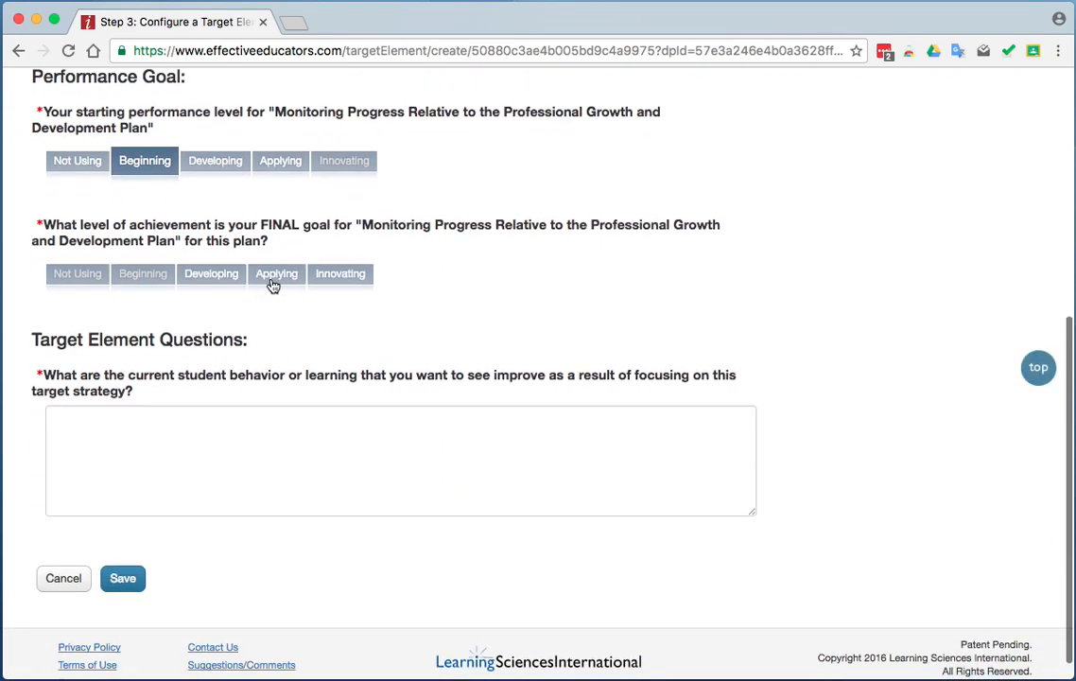
left_click(273, 278)
left_click(237, 425)
type("Answer 3")
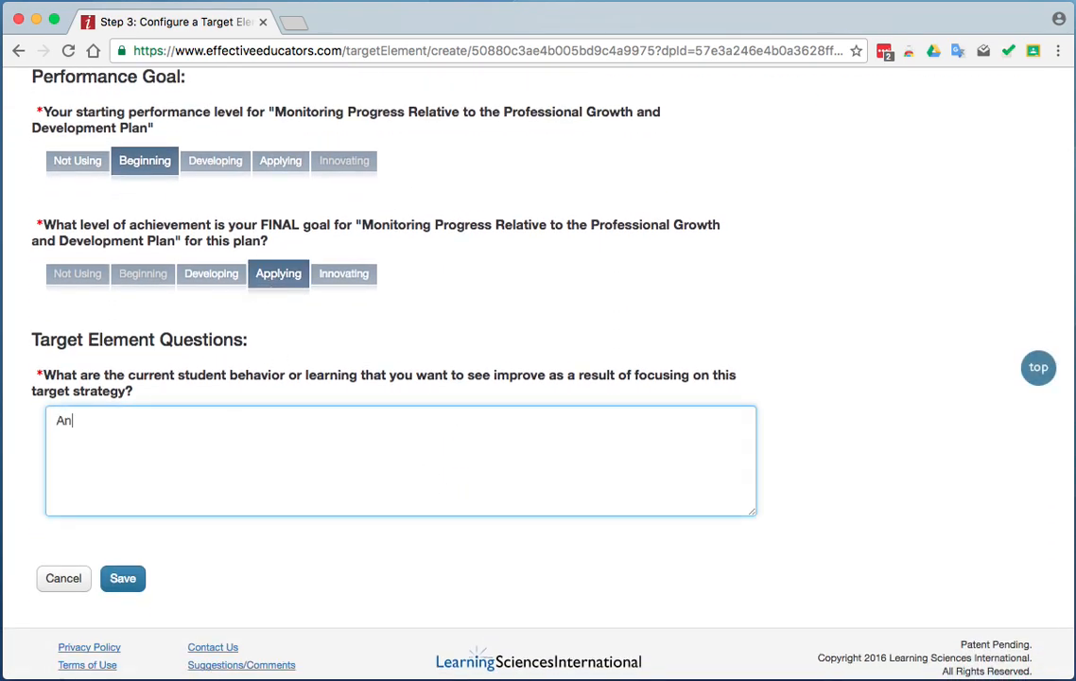
right_click(114, 578)
left_click(114, 580)
left_click(113, 578)
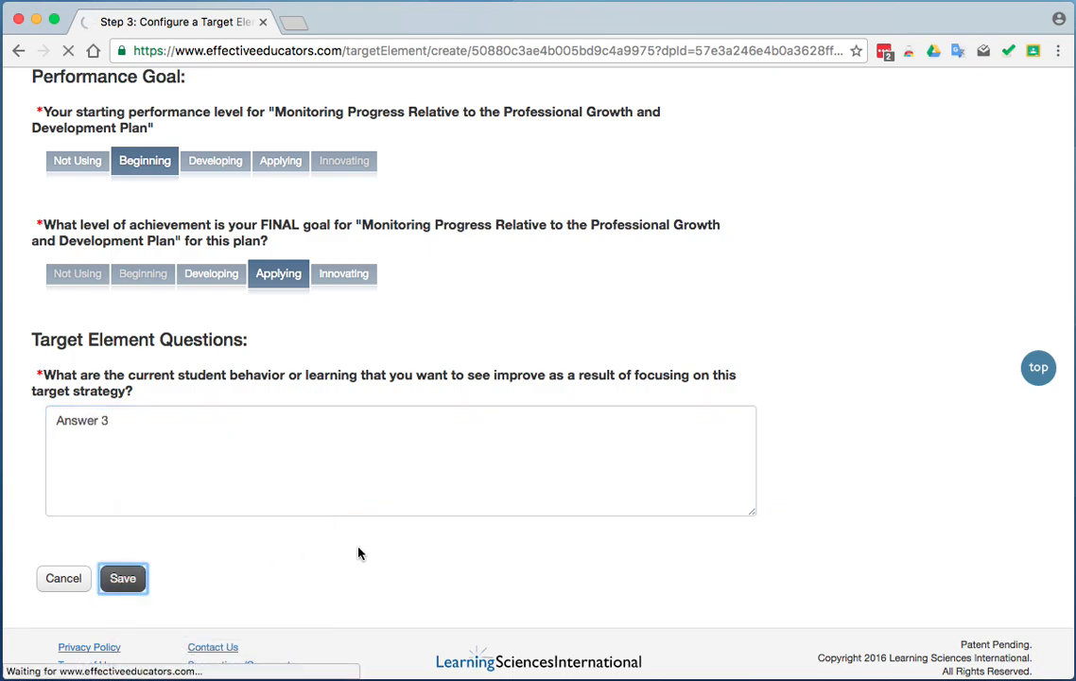
Configure the required element Promoting Positive Interactions with Colleagues with the final goal Innovating and the answer "Answer 4", and save it.
scroll(359, 553, "down", 1)
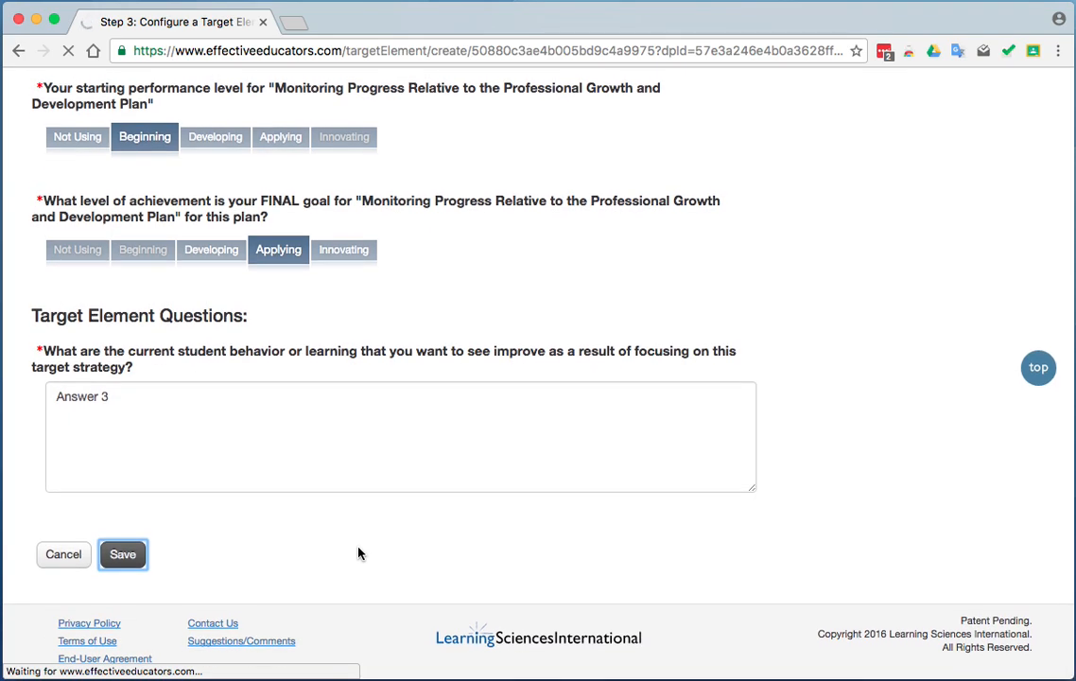
scroll(359, 553, "down", 5)
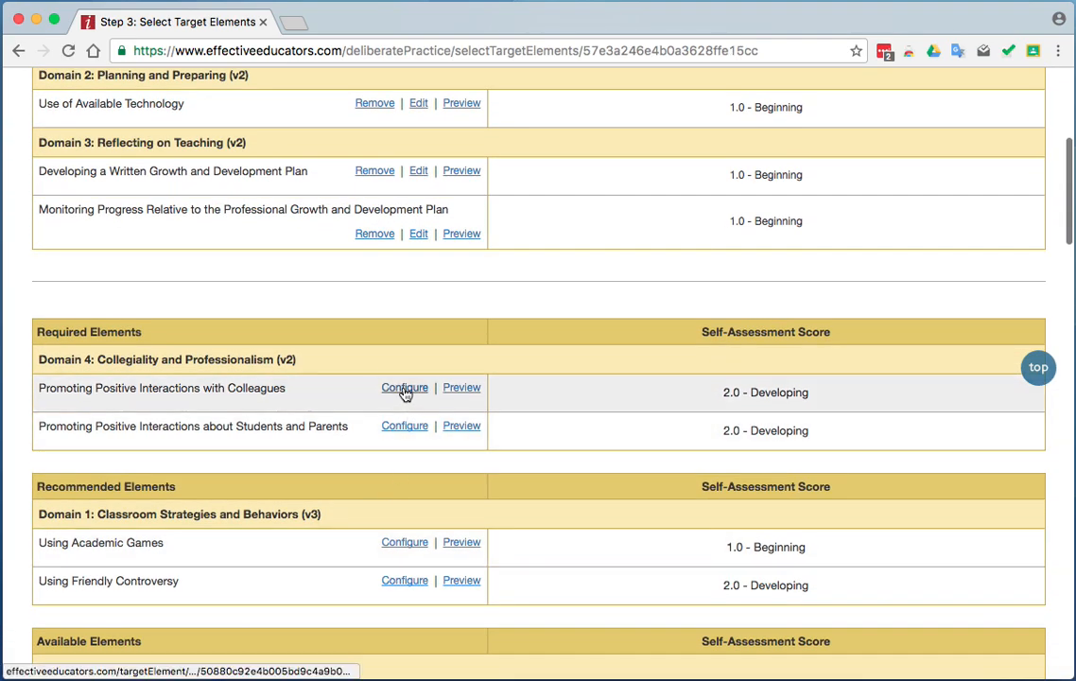
left_click(403, 389)
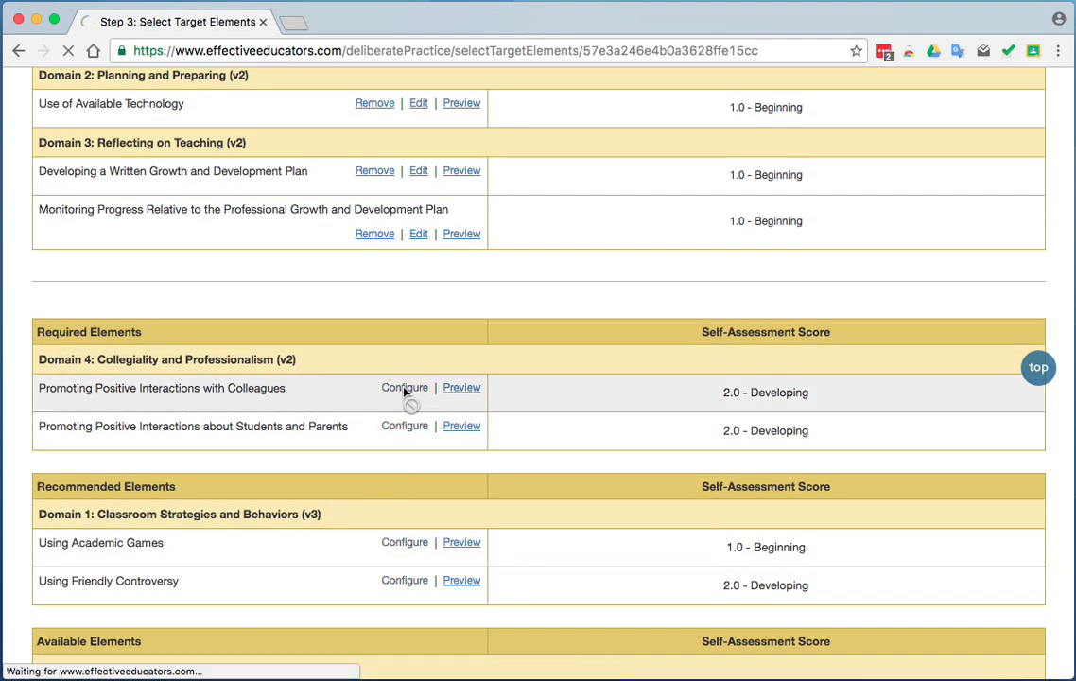
scroll(566, 516, "down", 2)
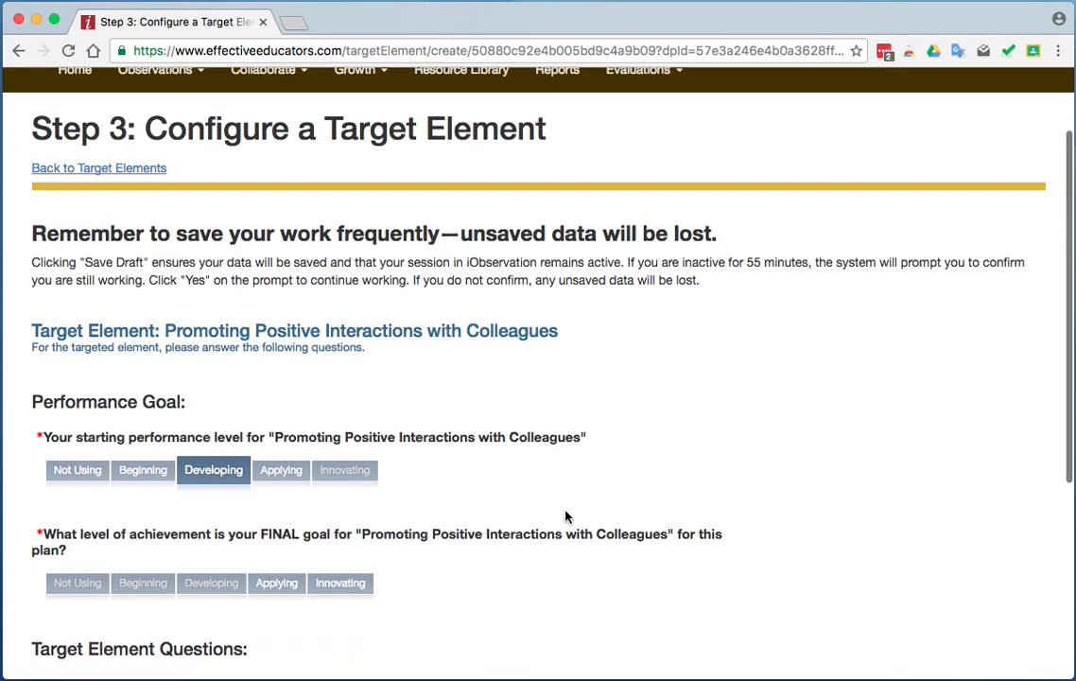
scroll(565, 516, "down", 3)
left_click(339, 464)
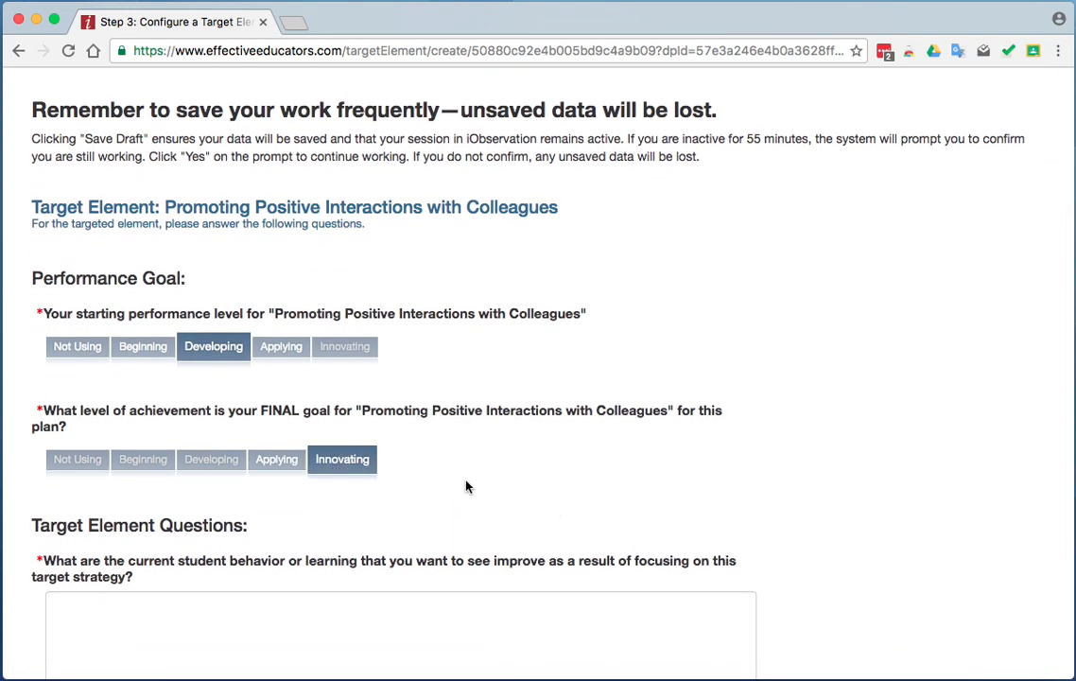
scroll(466, 487, "down", 4)
left_click(254, 475)
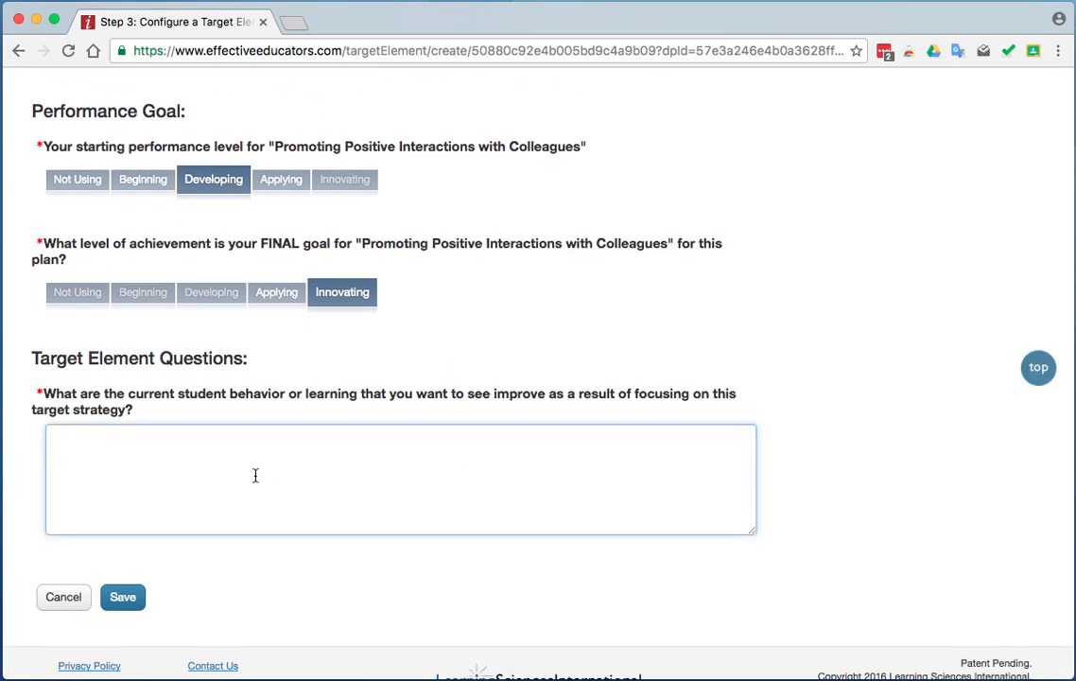
type("Answer 4")
right_click(108, 534)
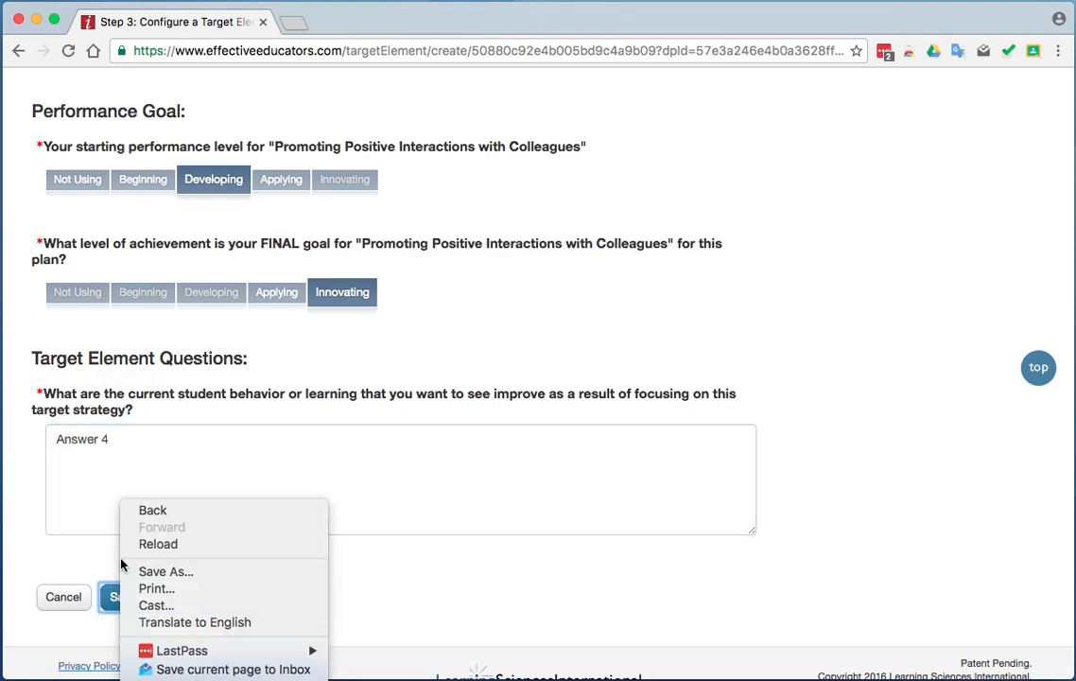
left_click(106, 598)
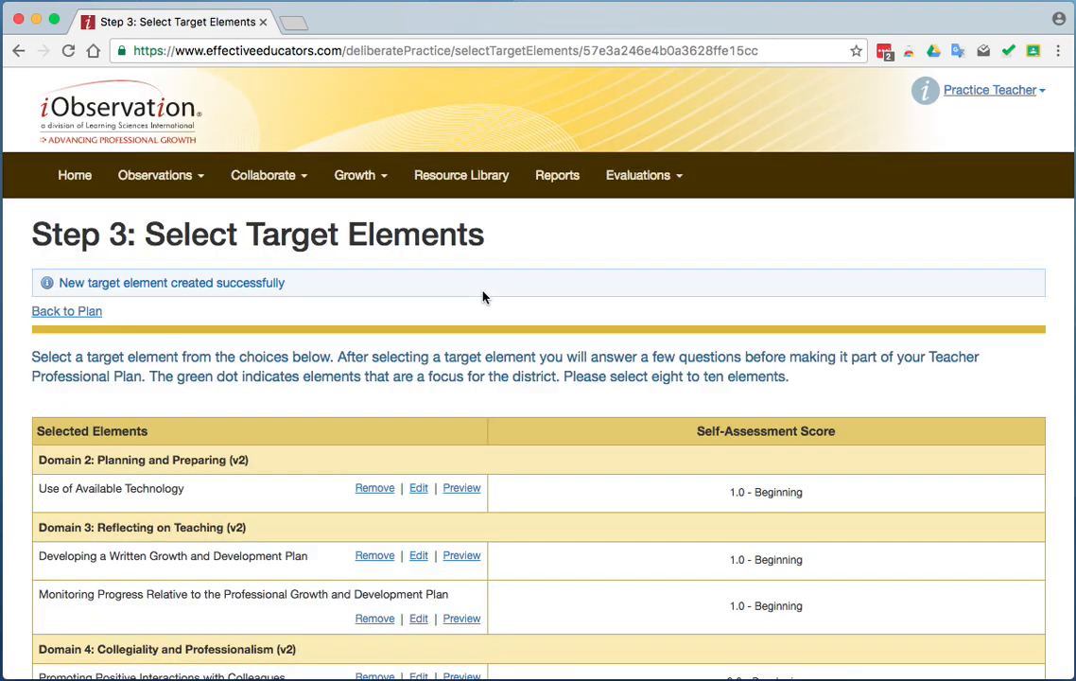
Configure the required element Promoting Positive Interactions about Students and Parents with the final goal Innovating and the answer "Answer 5", and save it.
scroll(542, 419, "down", 5)
left_click(403, 391)
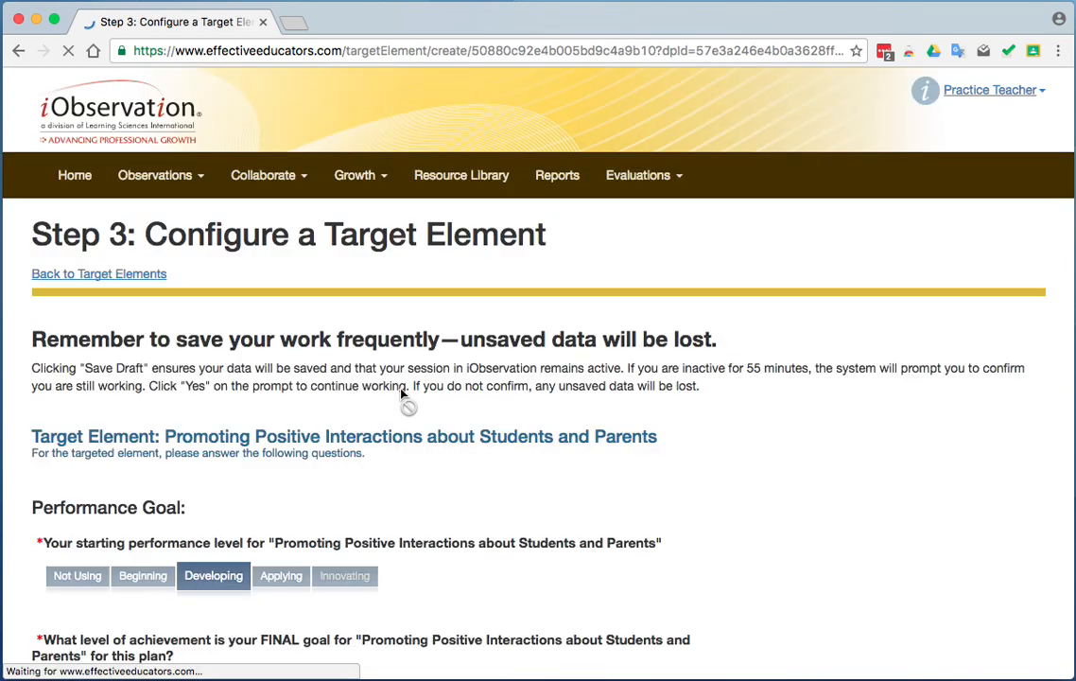
scroll(529, 470, "down", 3)
left_click(341, 435)
left_click(259, 619)
type("An")
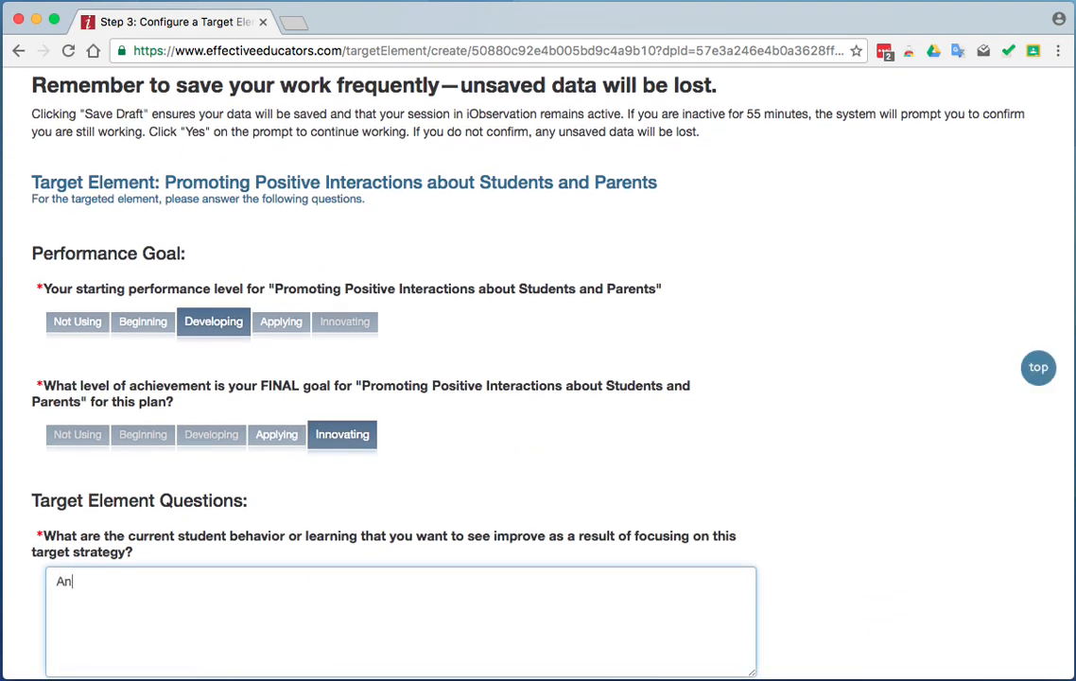
type("swer 5")
scroll(537, 378, "down", 4)
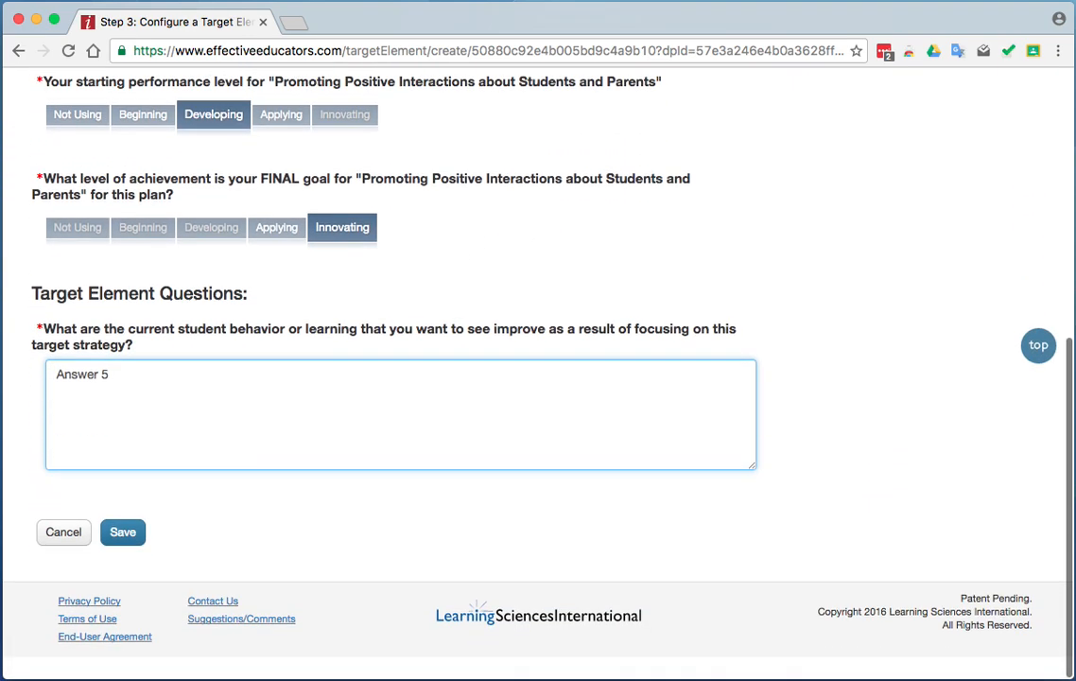
left_click(122, 560)
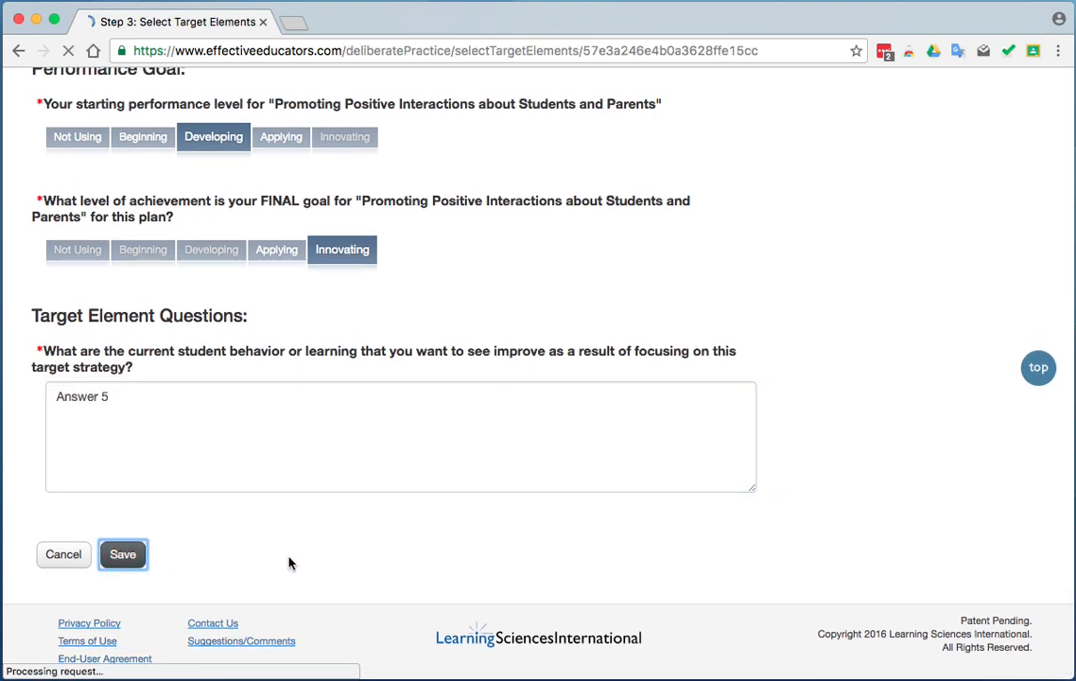
Configure the recommended element Using Academic Games with the final goal Applying and the answer "Answer 6", and save it.
scroll(594, 521, "down", 2)
scroll(594, 521, "down", 5)
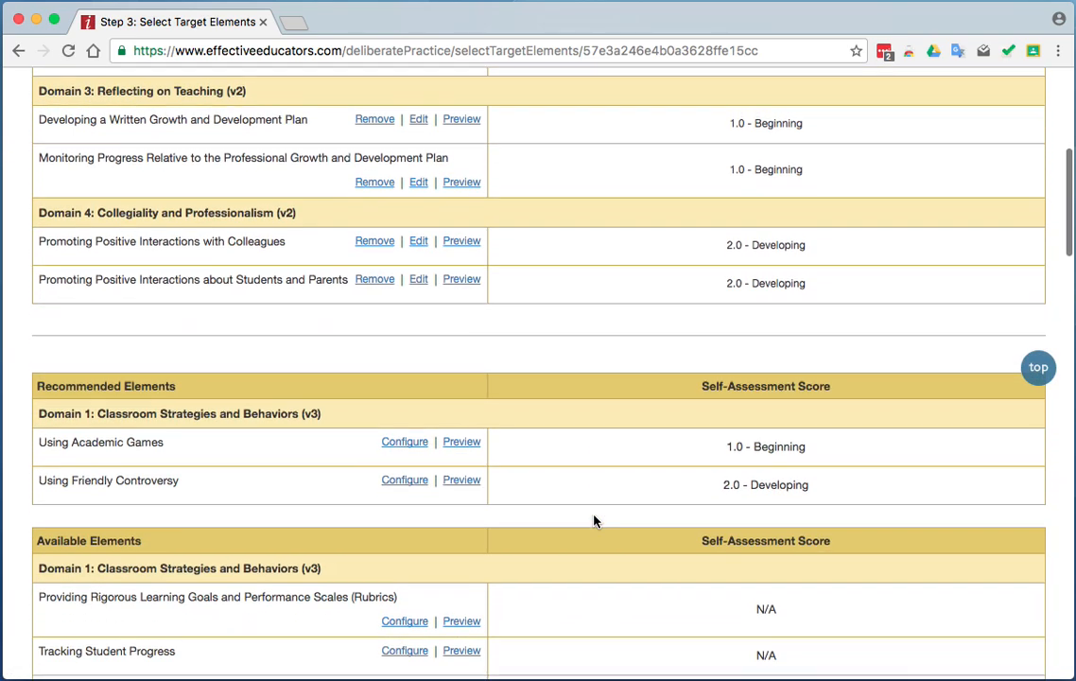
scroll(594, 521, "down", 3)
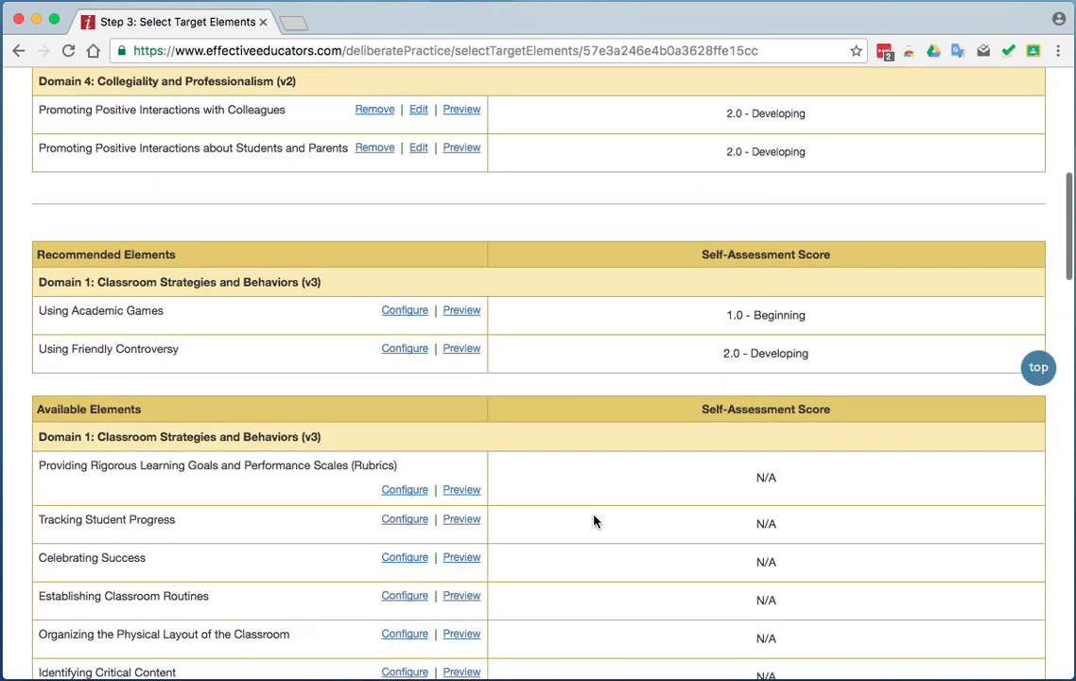
left_click(399, 259)
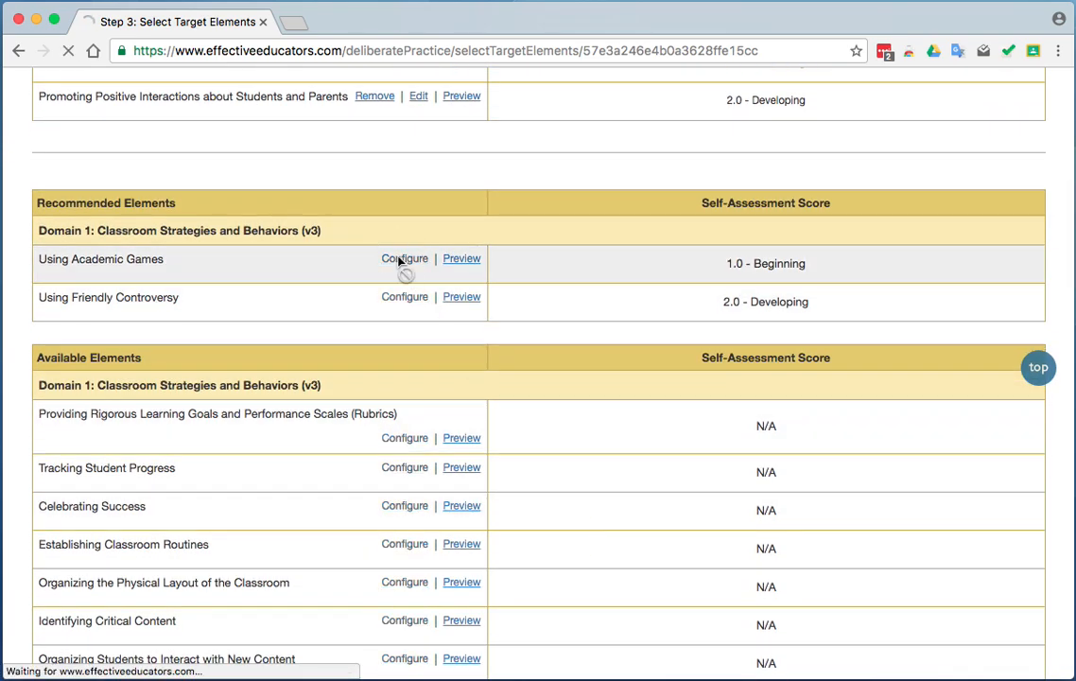
scroll(446, 458, "down", 3)
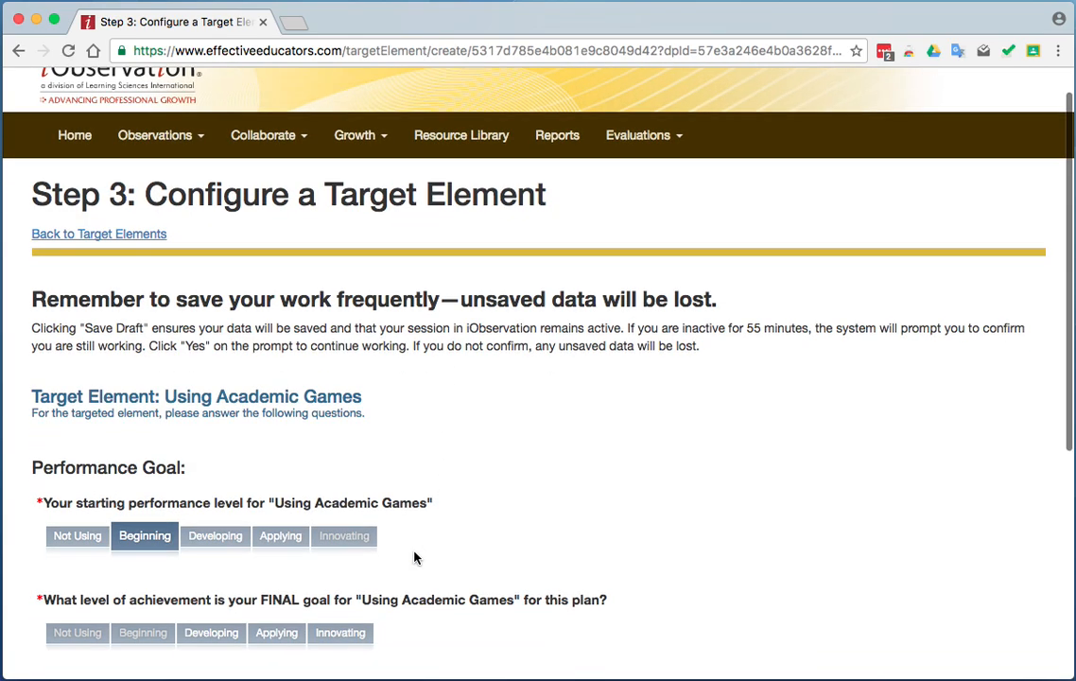
left_click(278, 547)
scroll(430, 567, "down", 5)
left_click(258, 489)
type("Answer 6")
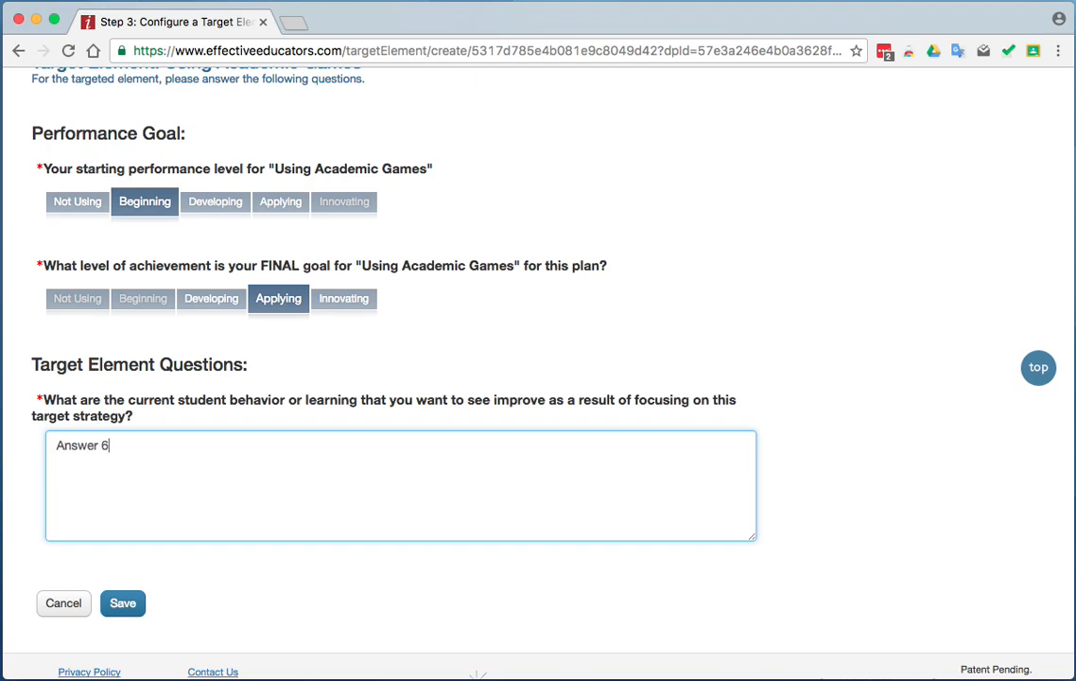
left_click(123, 603)
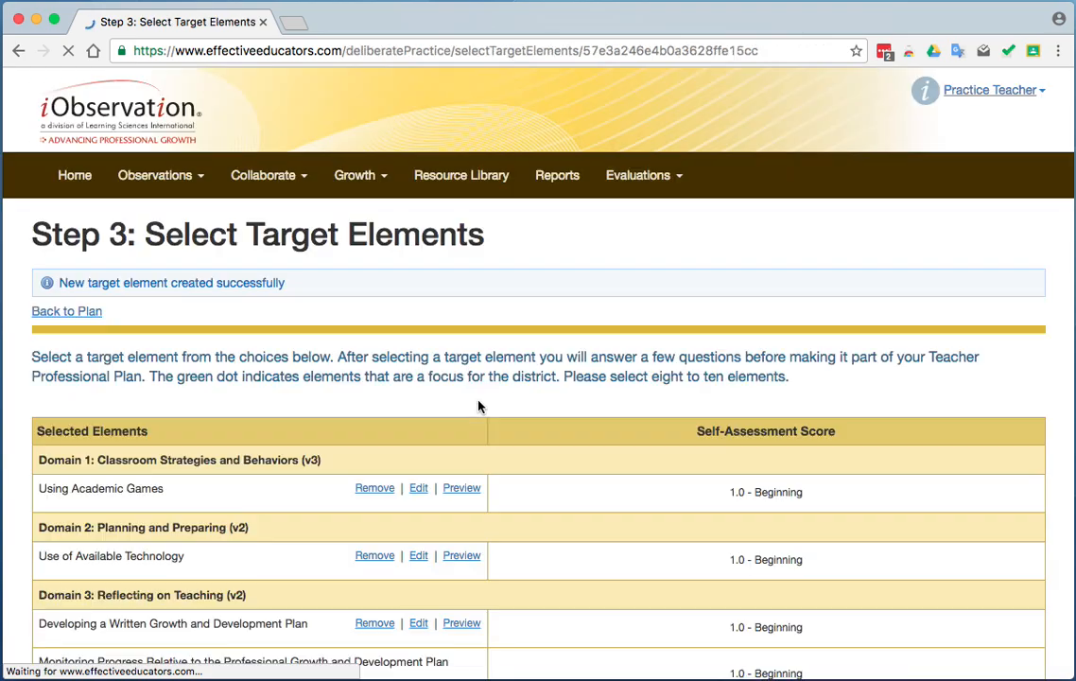
Configure the recommended element Using Friendly Controversy with the final goal Applying and the answer "Answer 7", and save it.
scroll(629, 489, "down", 5)
scroll(631, 490, "down", 1)
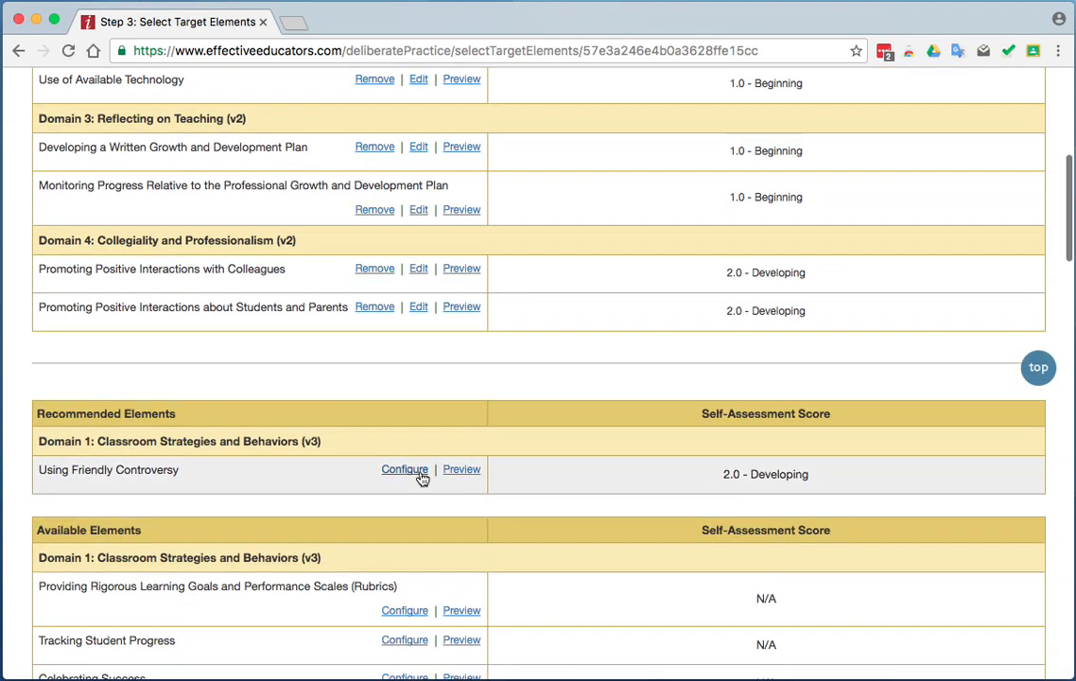
left_click(408, 473)
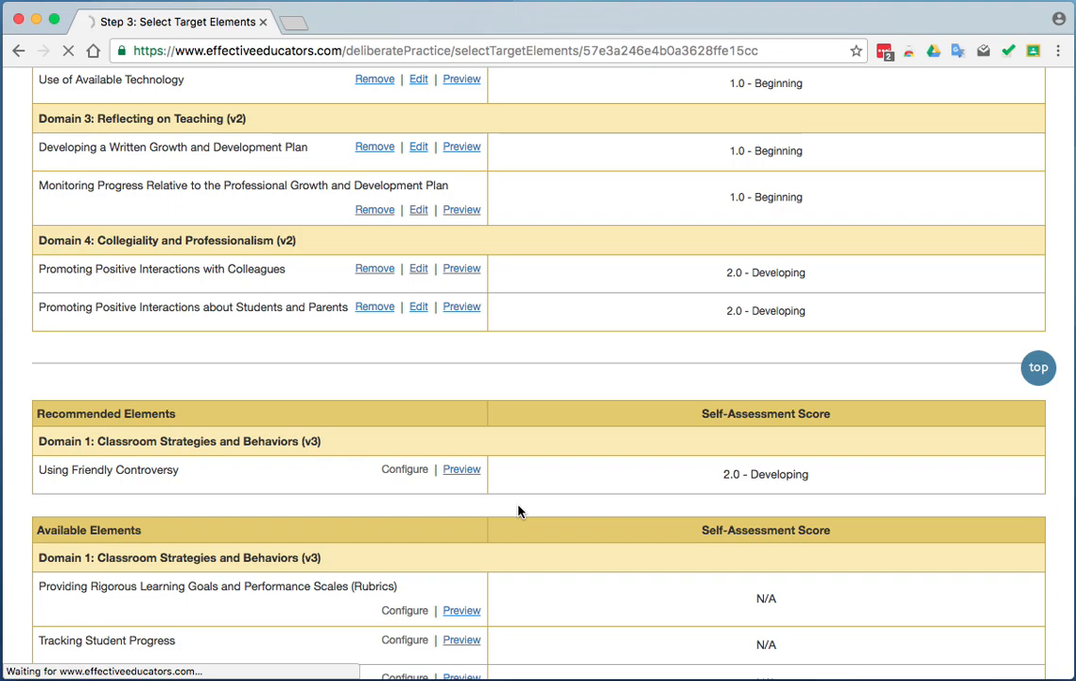
scroll(610, 551, "down", 3)
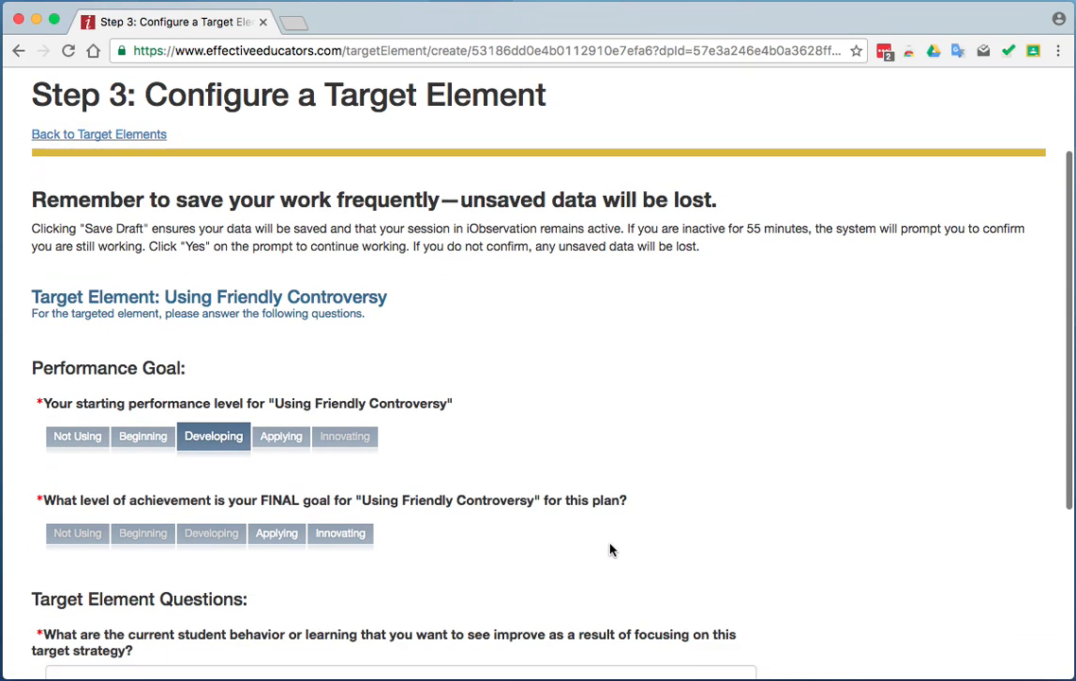
left_click(269, 490)
scroll(365, 508, "down", 5)
left_click(344, 452)
type("Answer")
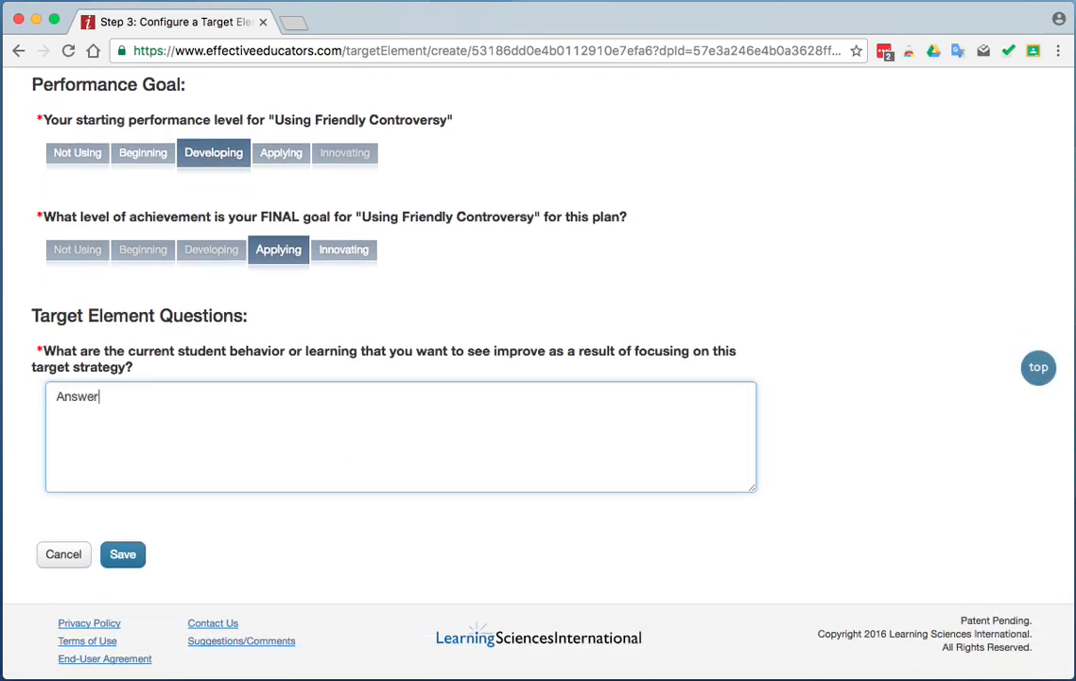
type(" 7")
left_click(134, 557)
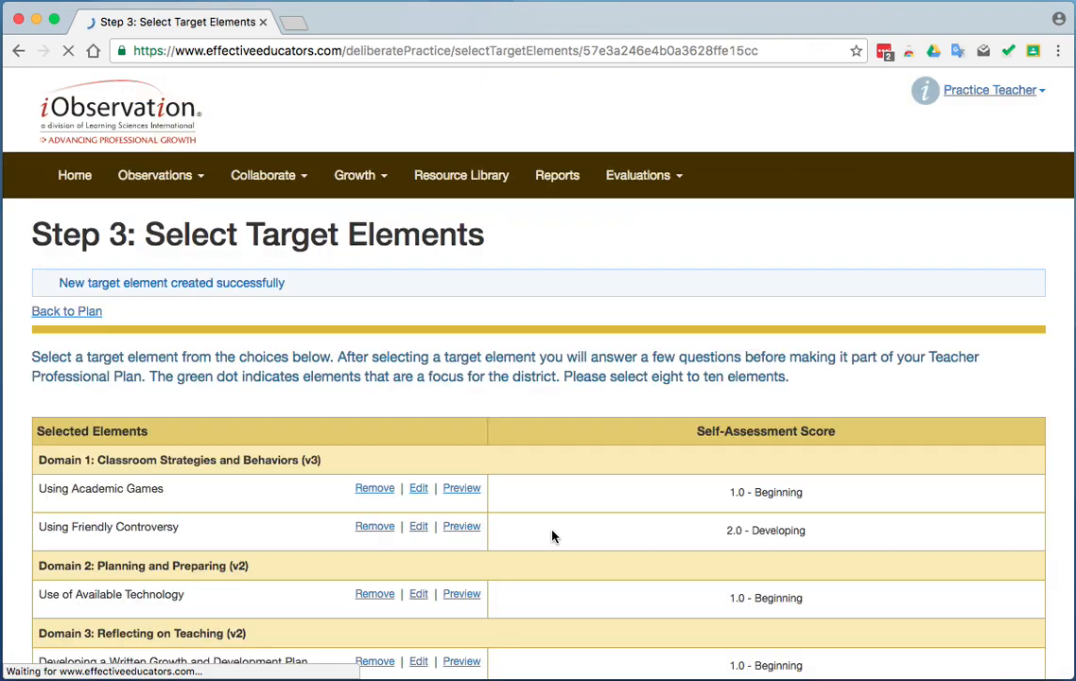
Configure the available element Needs of English Language Learners with starting level Beginning, final goal Applying and answer "Answer 8", and save it.
scroll(614, 492, "down", 5)
scroll(614, 492, "down", 15)
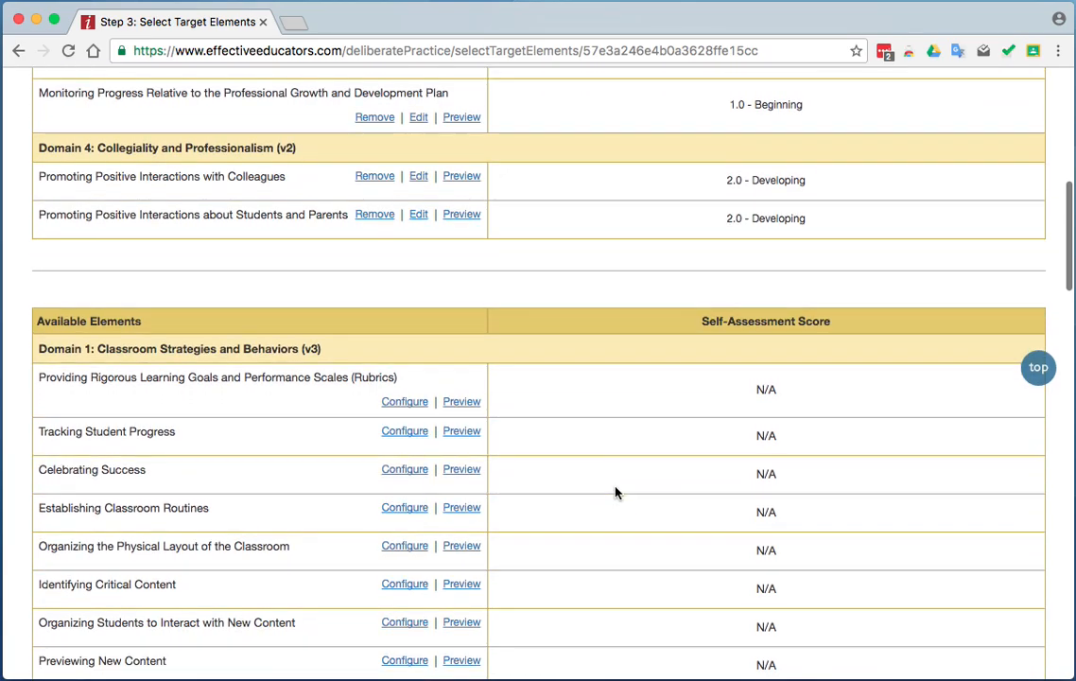
scroll(615, 492, "down", 14)
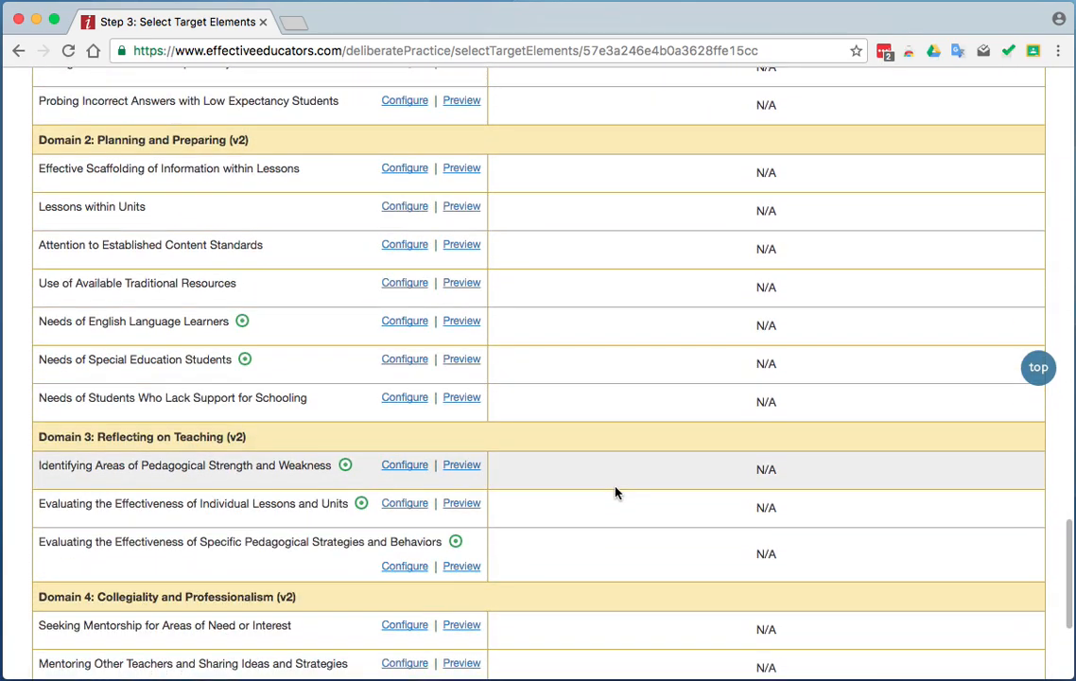
scroll(614, 493, "down", 2)
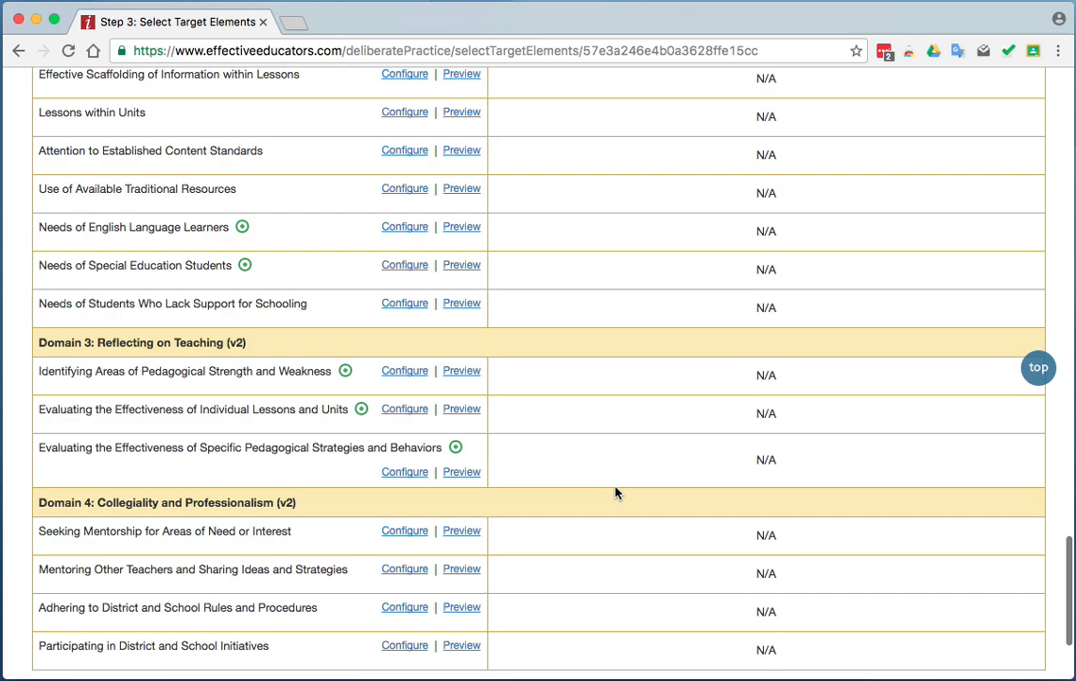
scroll(615, 493, "down", 4)
scroll(615, 492, "up", 3)
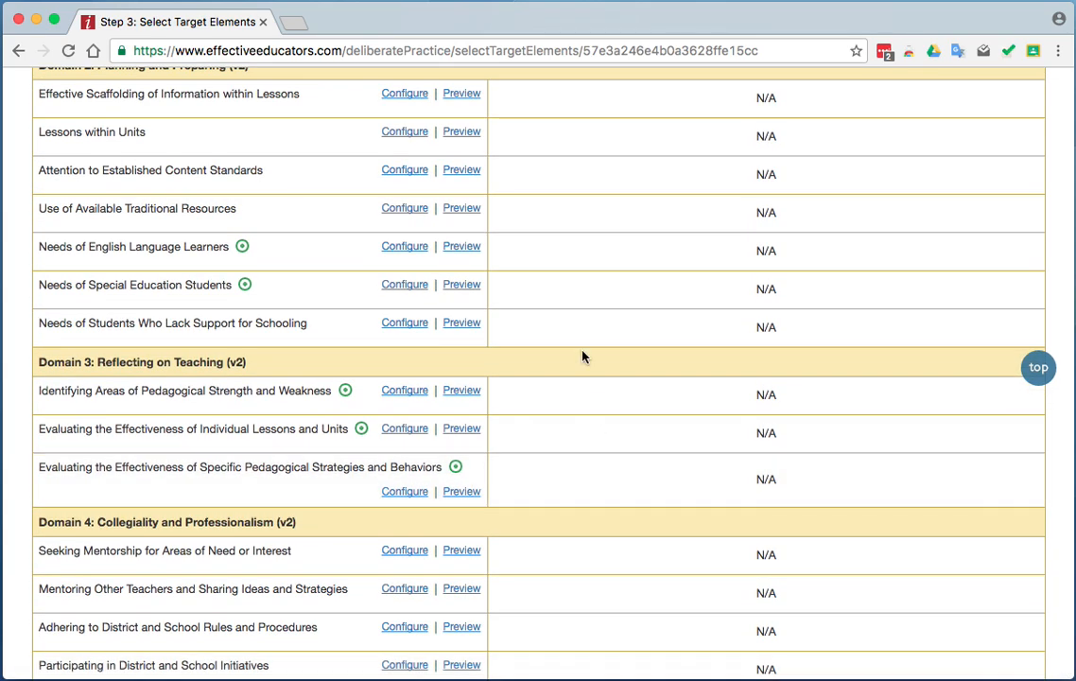
left_click(412, 248)
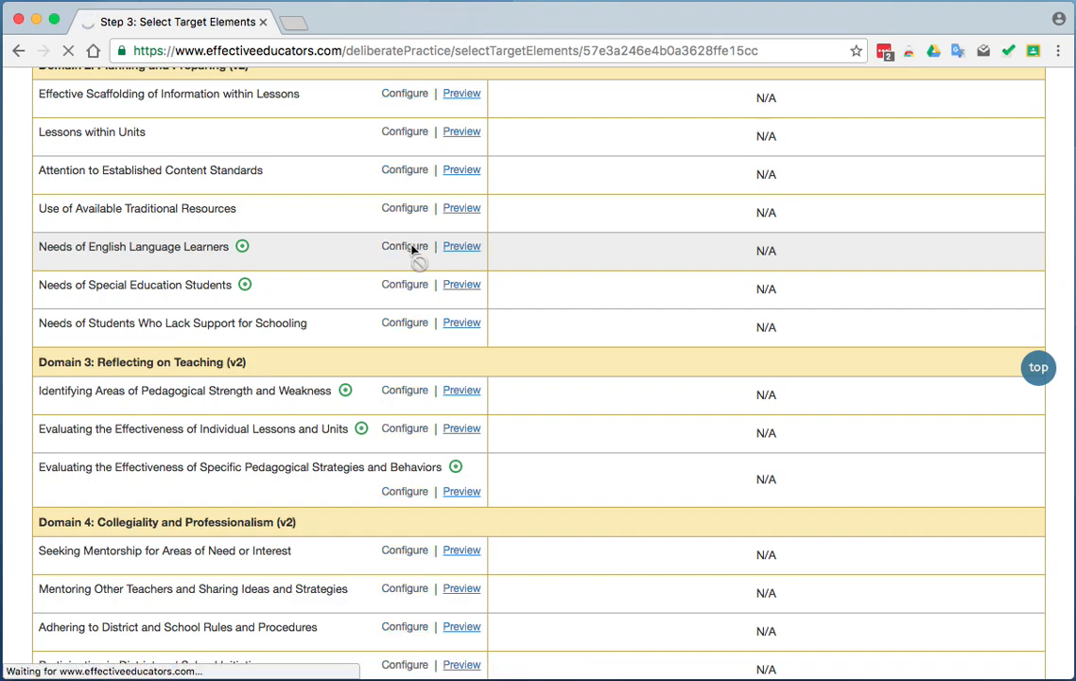
scroll(593, 438, "down", 2)
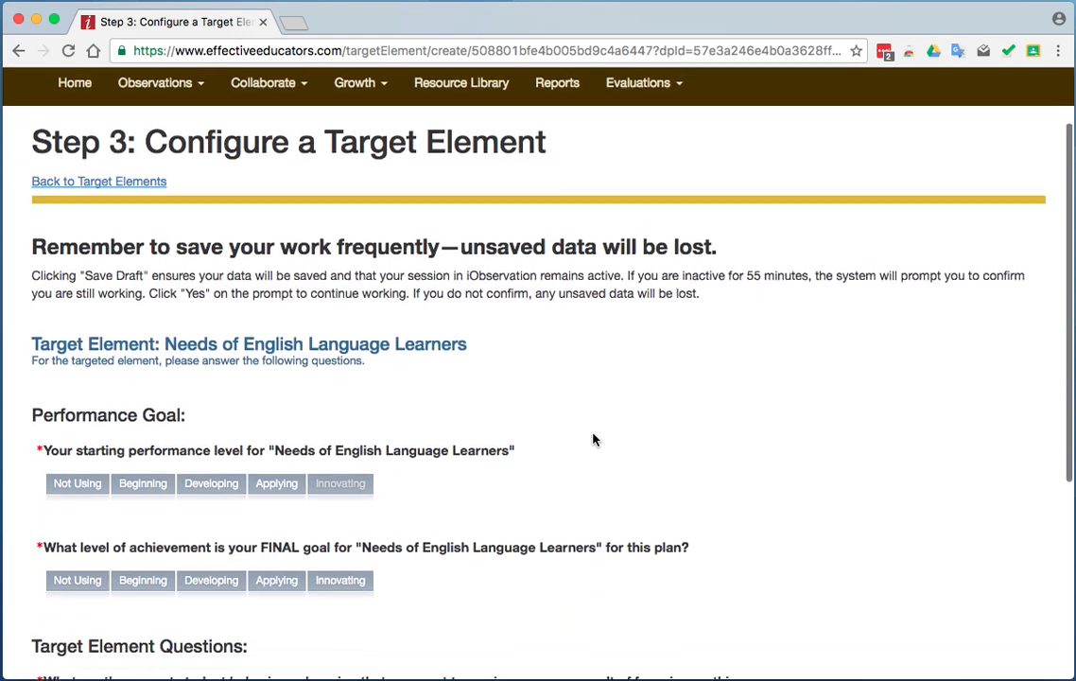
left_click(134, 447)
left_click(289, 554)
scroll(560, 539, "down", 5)
left_click(245, 459)
type("Answer 8")
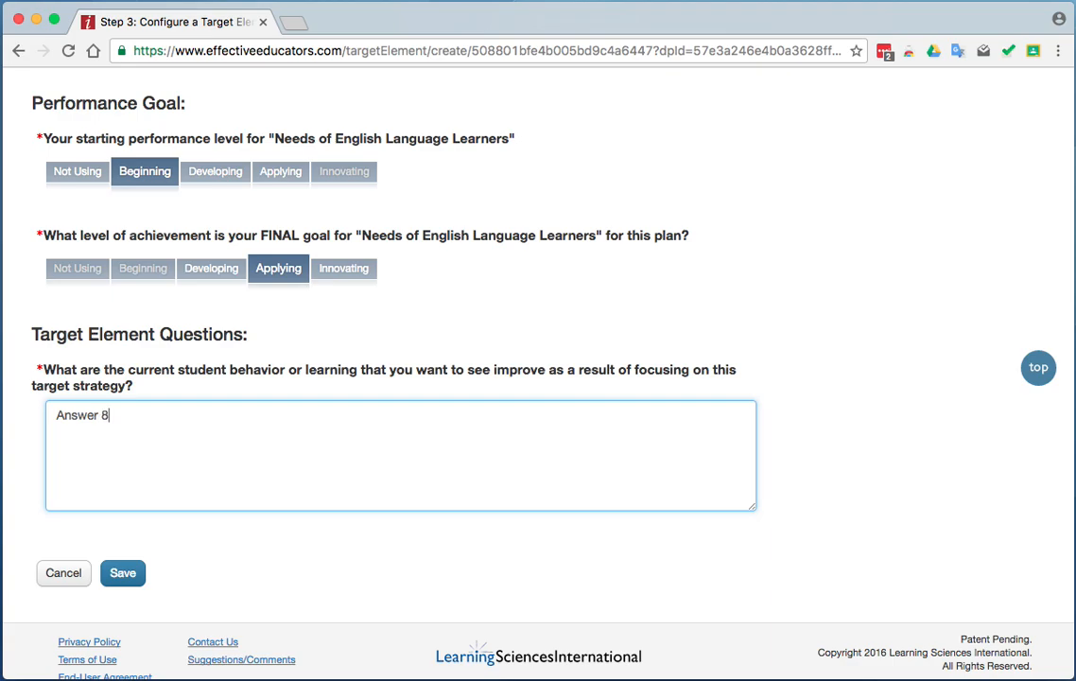
left_click(121, 571)
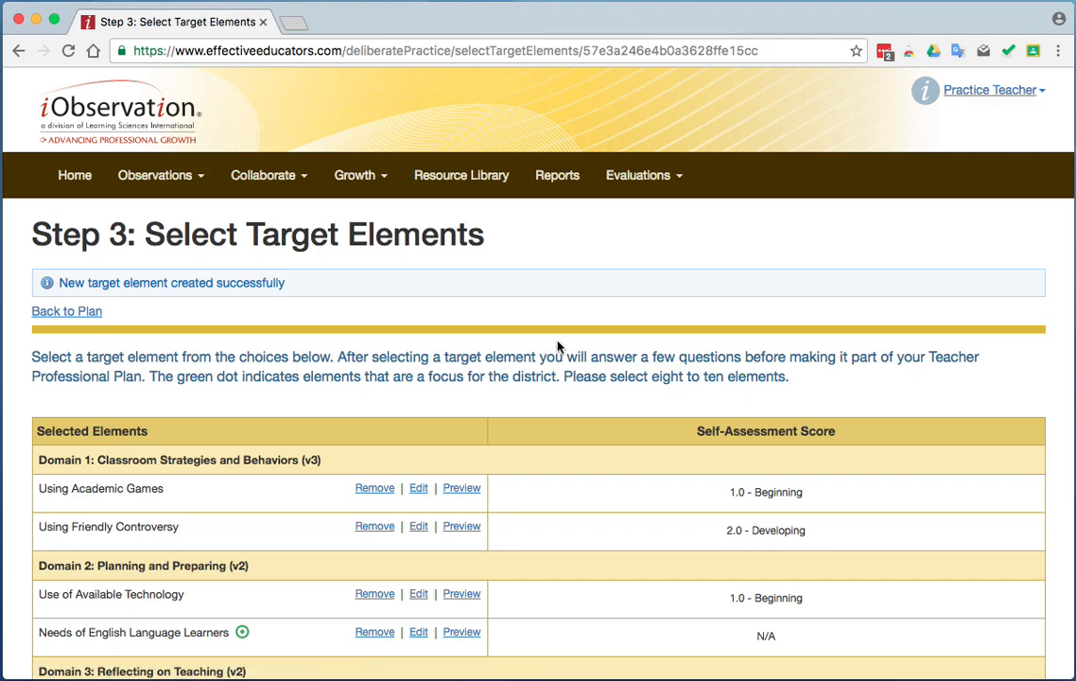
Return to the growth plan and start developing a plan for growth under Step 4: Identify Action Steps.
scroll(557, 345, "down", 3)
scroll(556, 347, "down", 5)
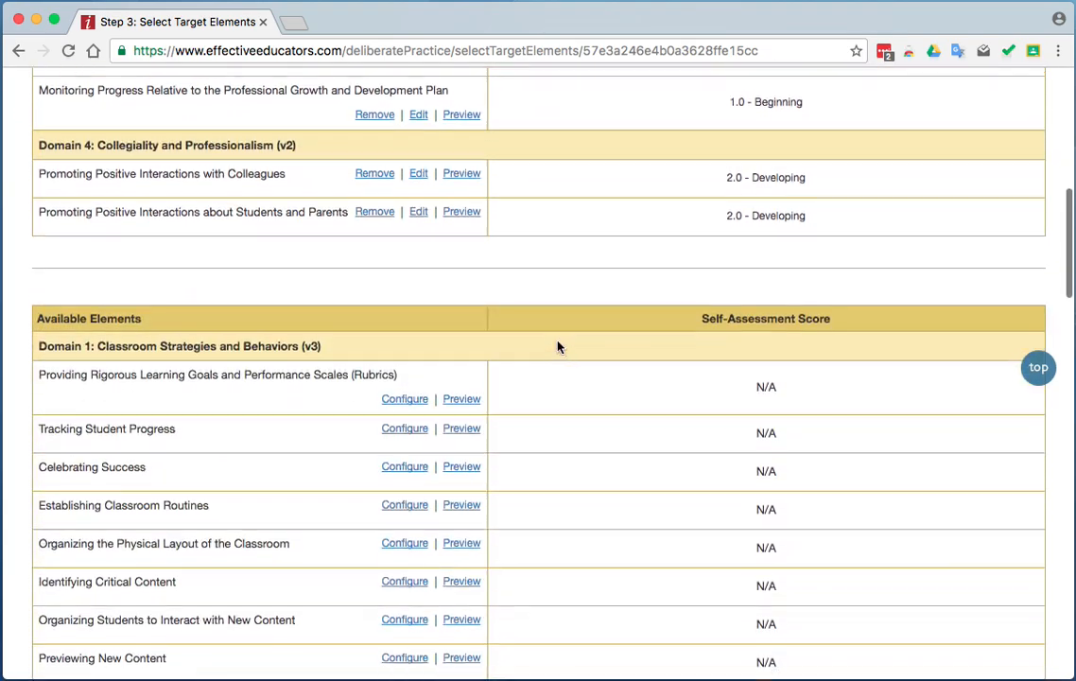
scroll(557, 347, "down", 20)
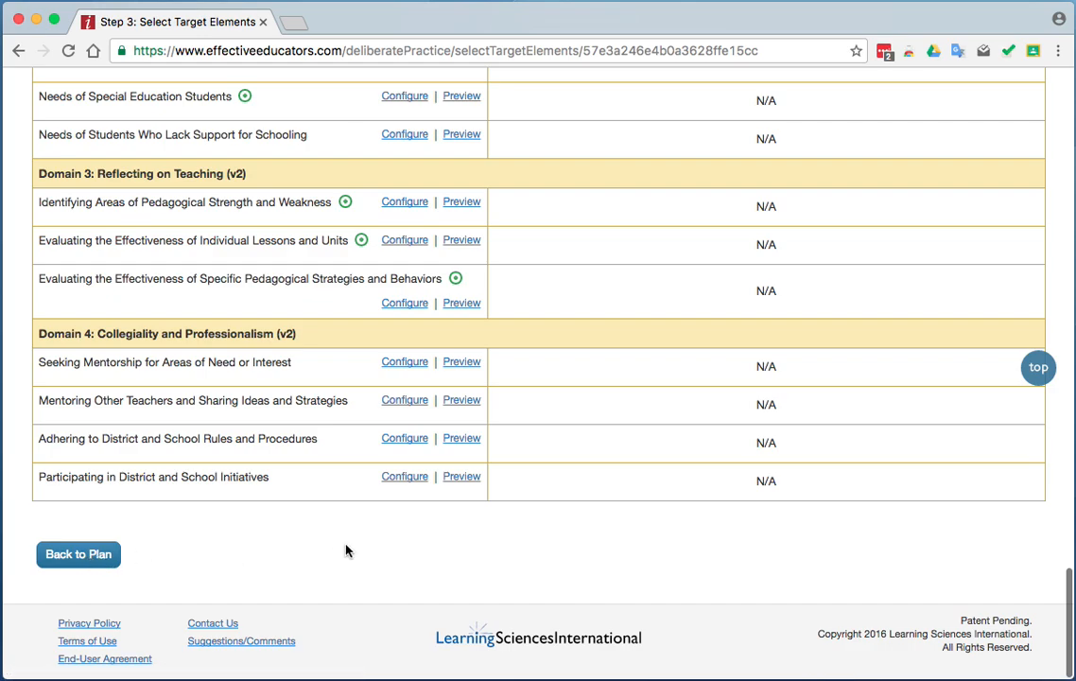
left_click(85, 554)
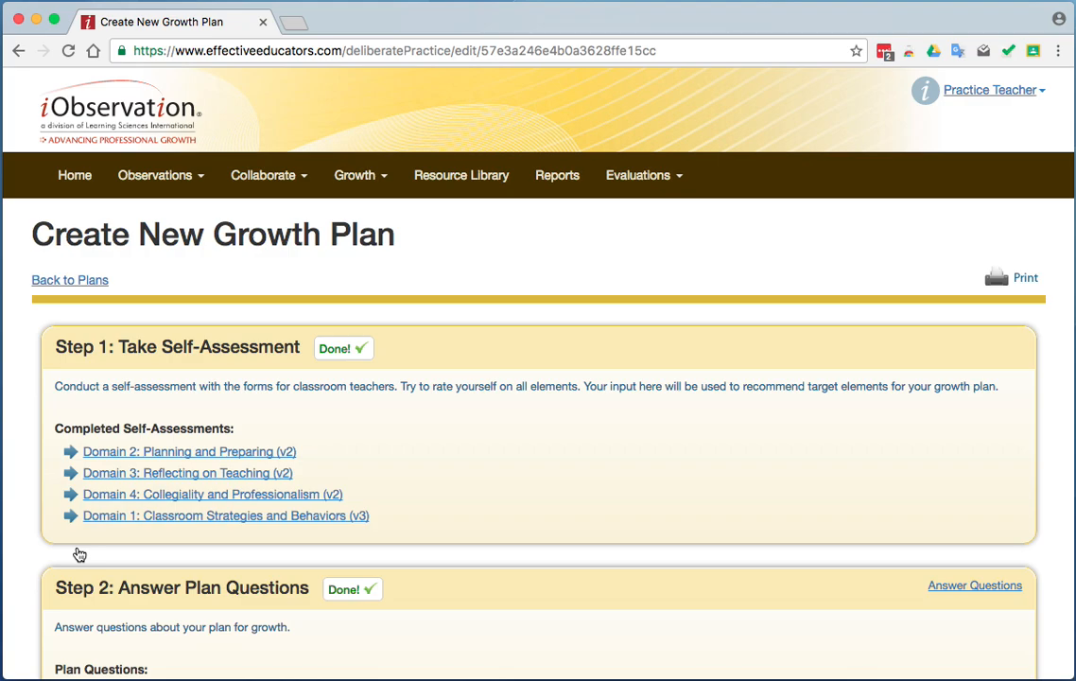
scroll(469, 505, "down", 5)
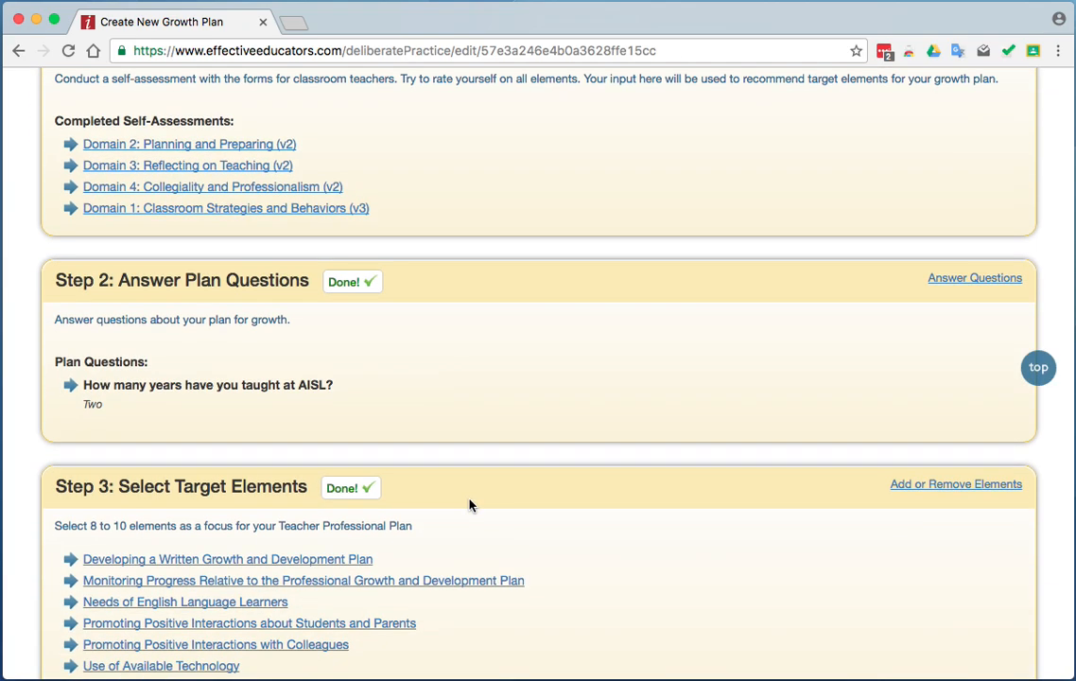
scroll(470, 505, "down", 6)
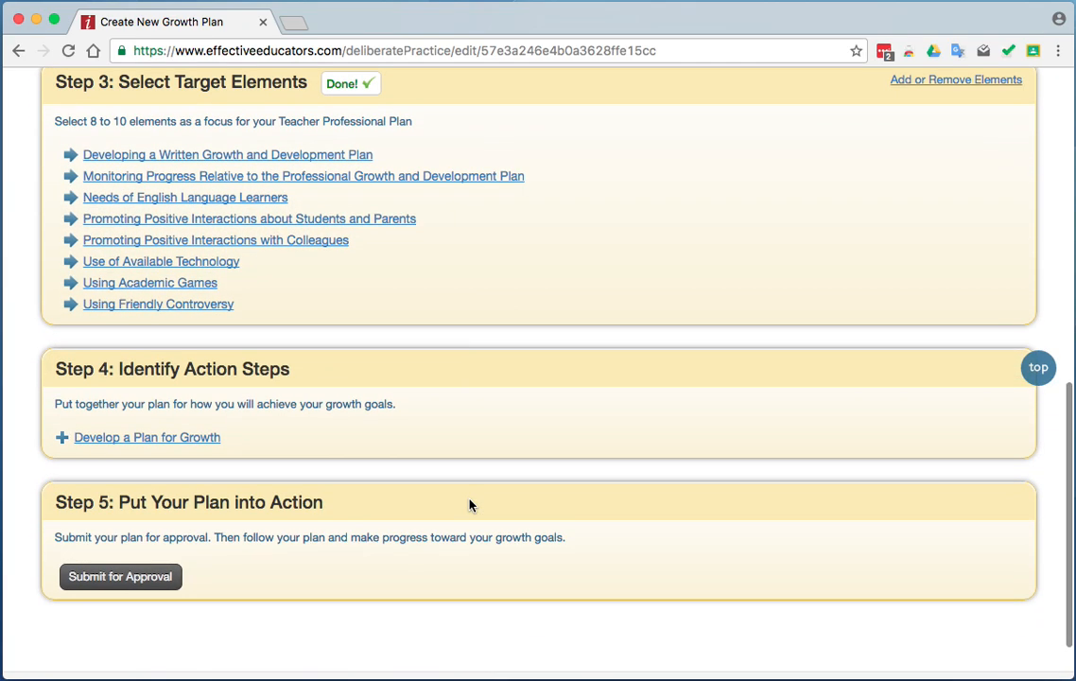
left_click(146, 437)
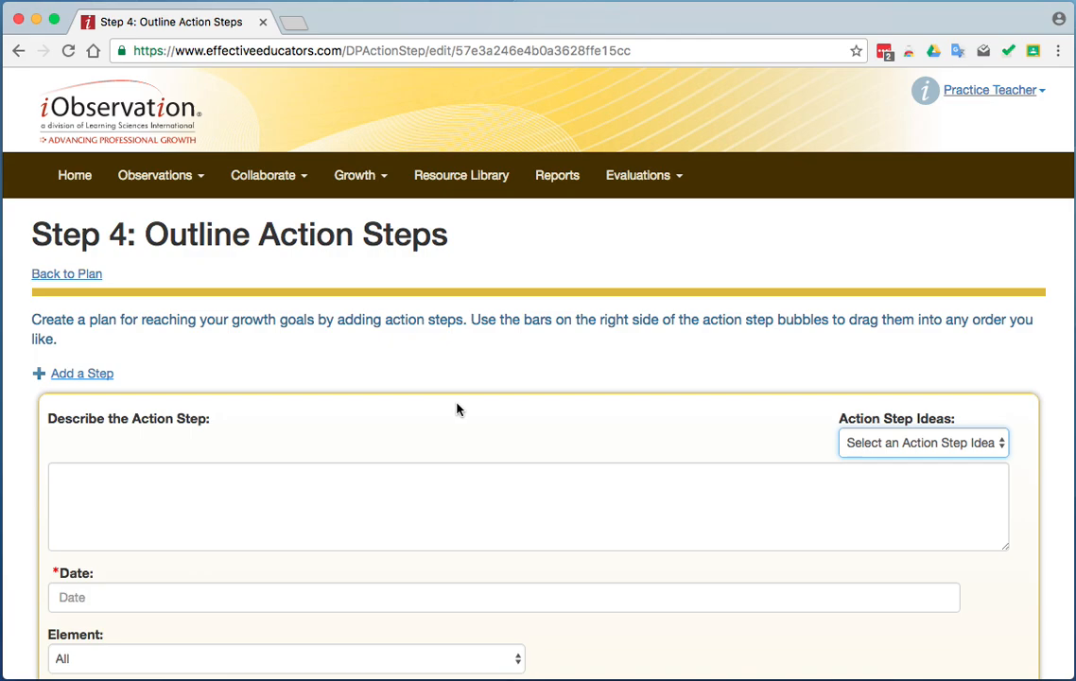
Fill the new action step from the idea Record Yourself Teaching and assign it to the element Using Academic Games.
scroll(457, 409, "down", 2)
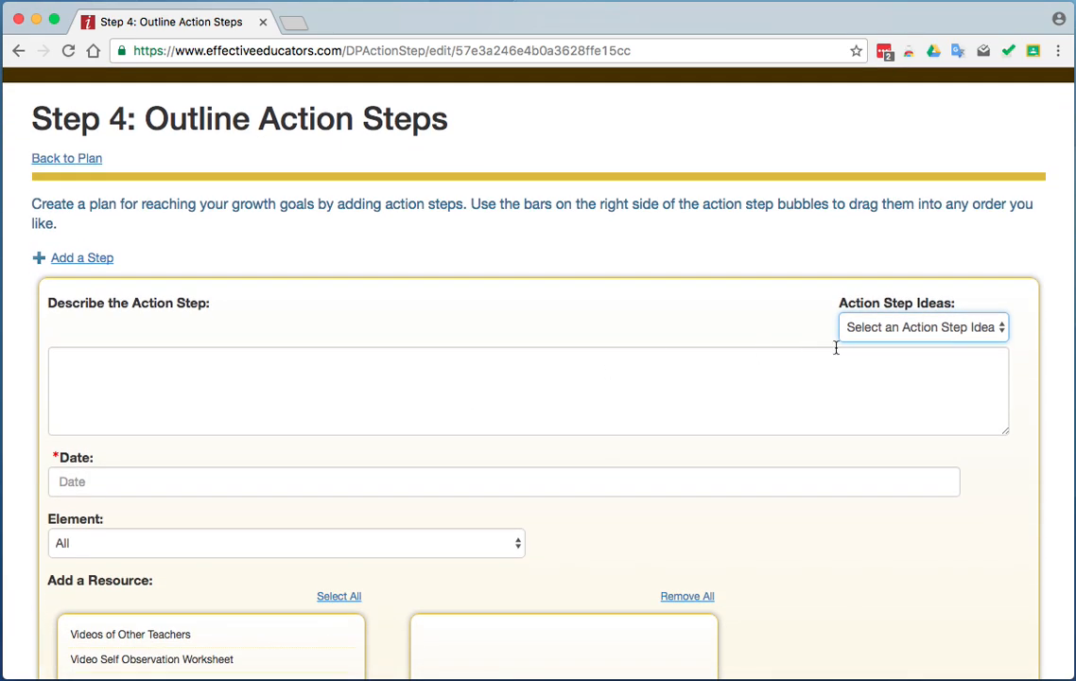
left_click(965, 333)
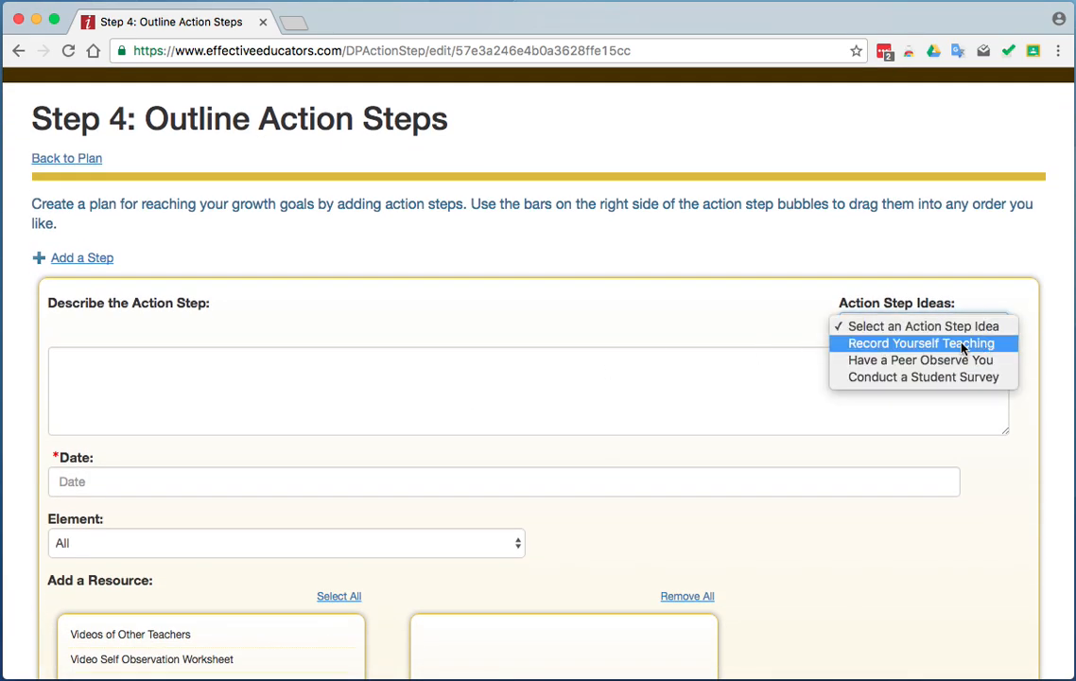
left_click(961, 343)
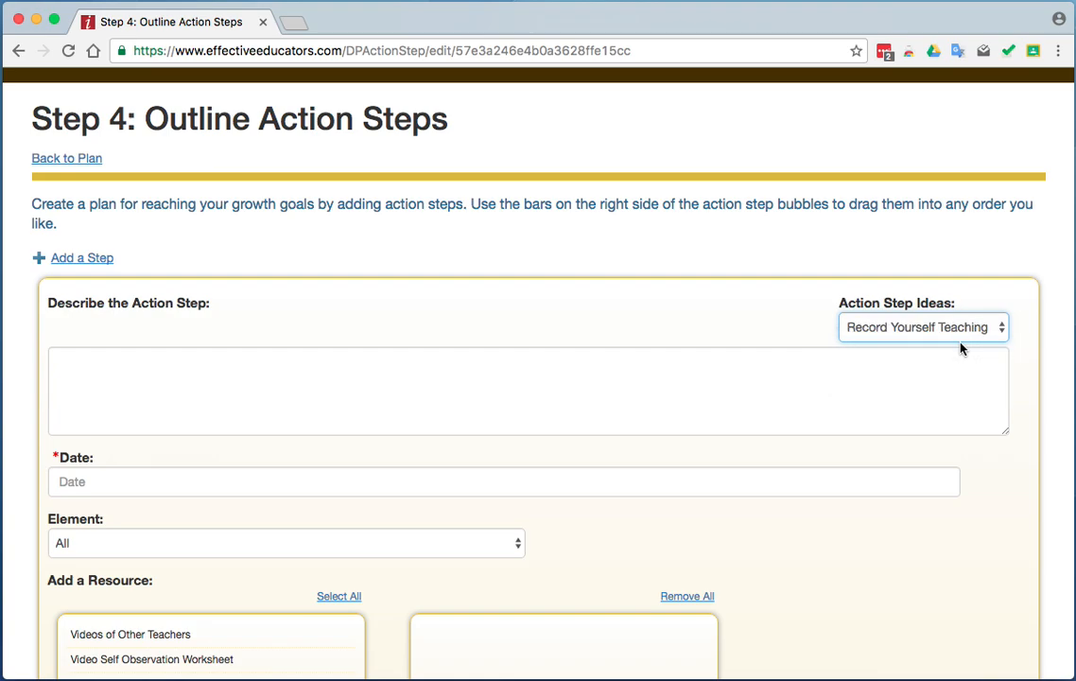
left_click(314, 483)
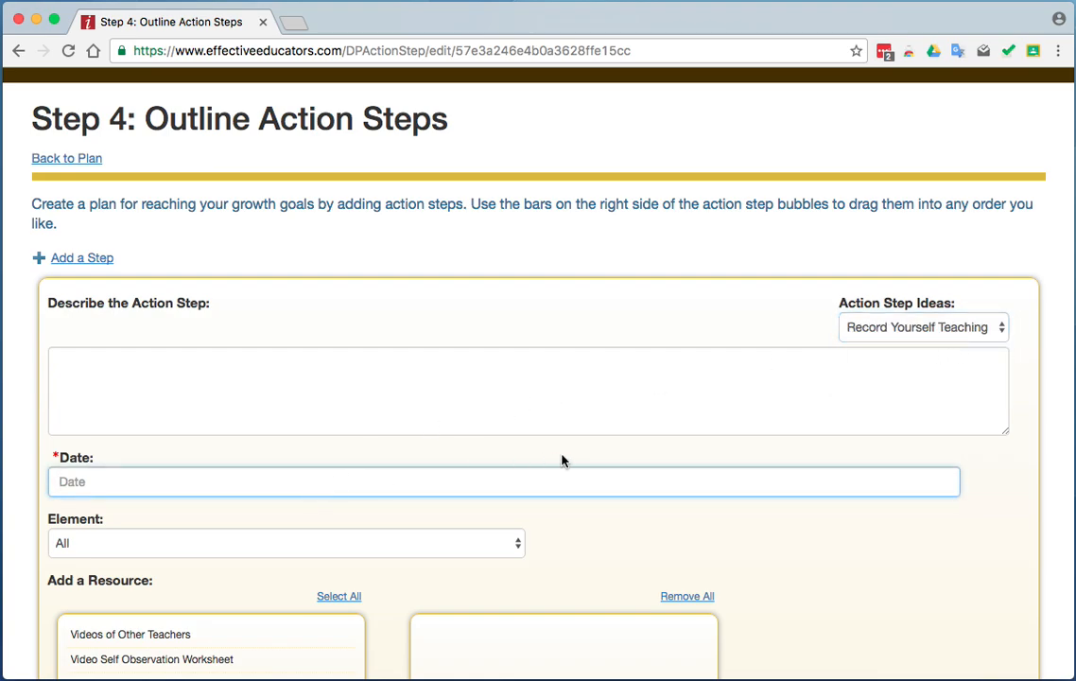
scroll(561, 455, "down", 3)
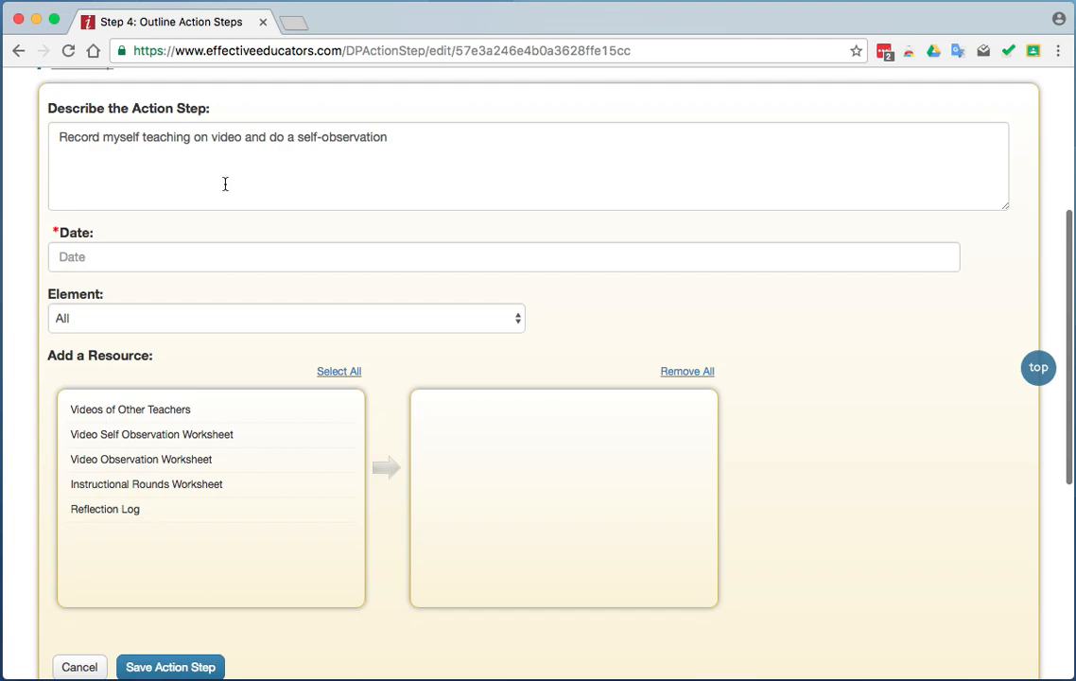
left_click(427, 259)
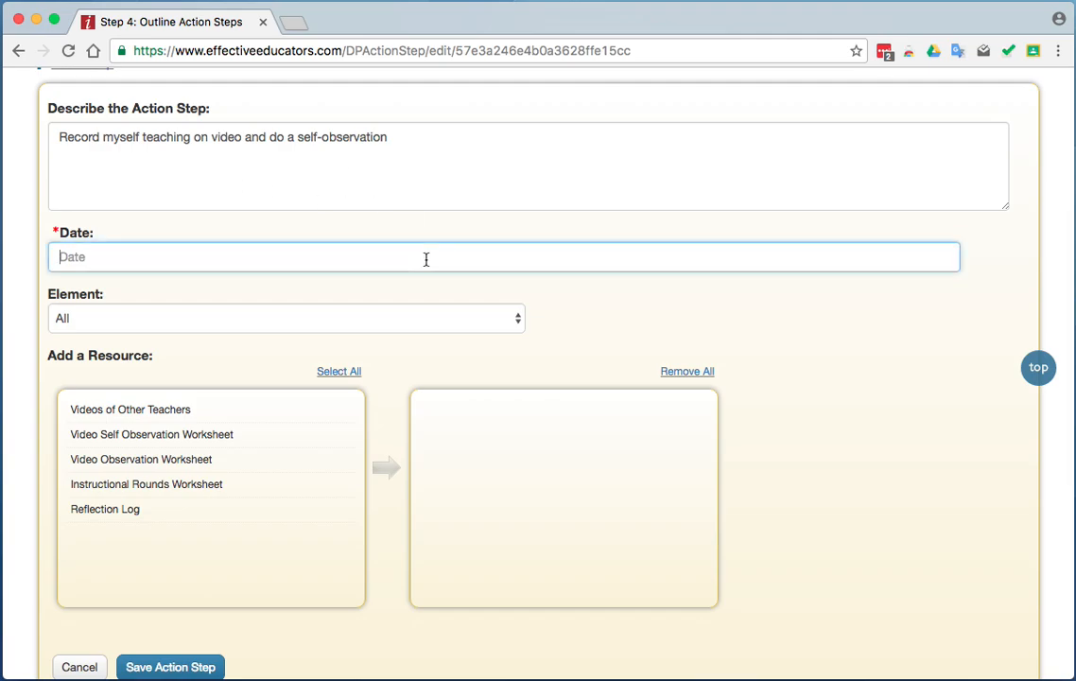
left_click(519, 318)
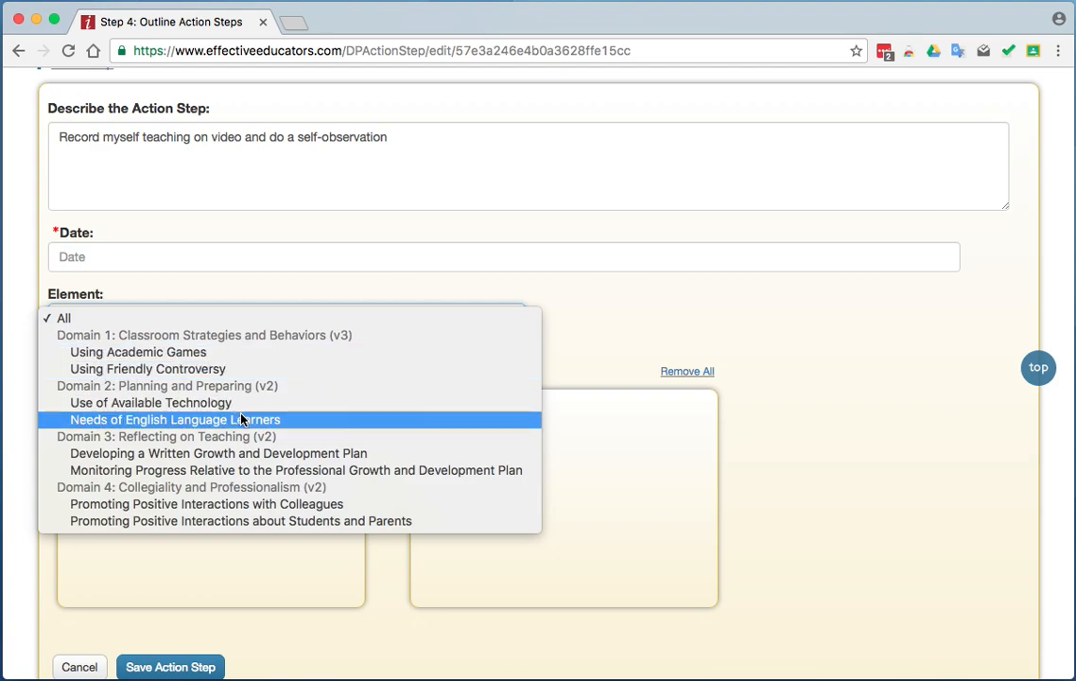
left_click(202, 353)
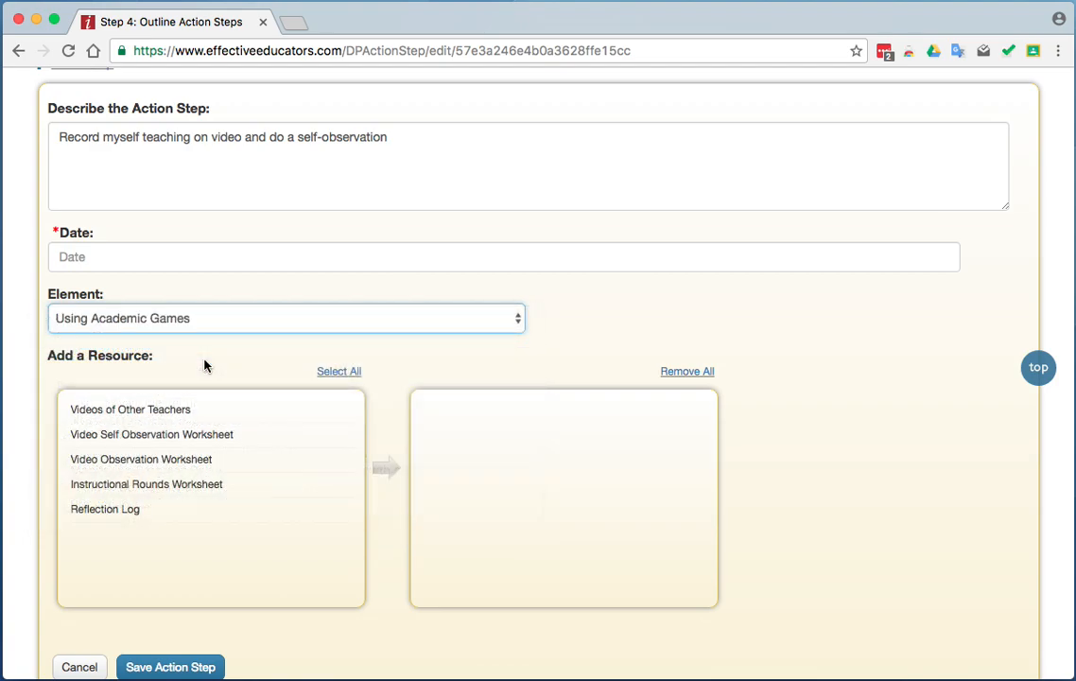
Add the resources Videos of Other Teachers, Video Observation Worksheet and Reflection Log to the action step.
left_click(182, 413)
left_click(190, 438)
left_click(175, 463)
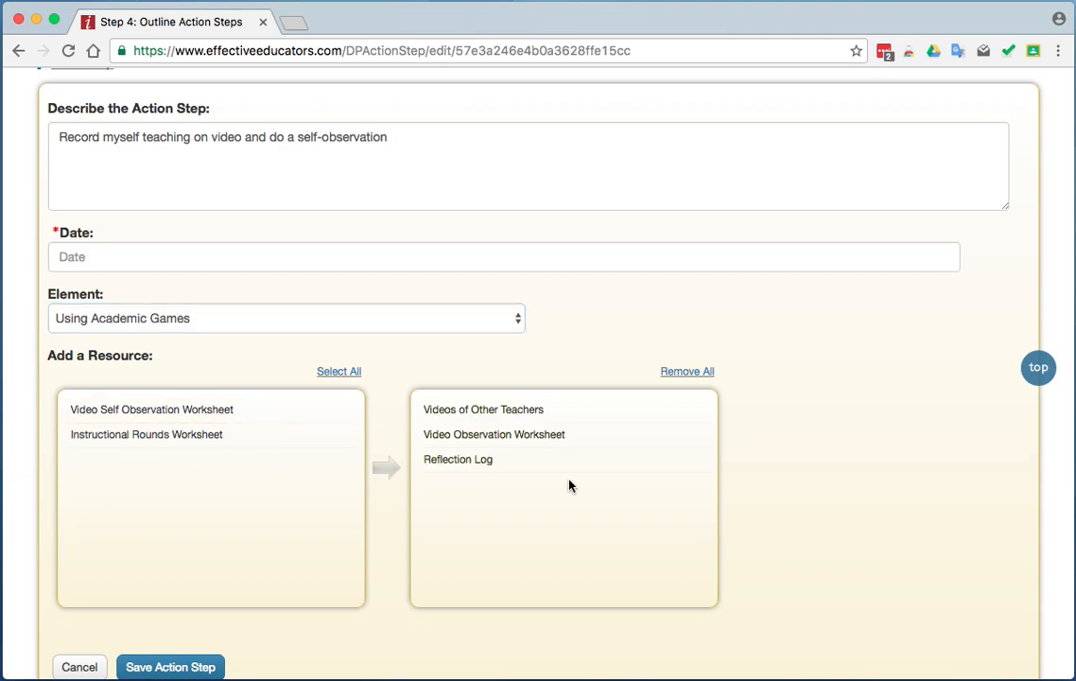
Set the action step's date to "November 20" and save the action step.
scroll(569, 482, "down", 3)
scroll(193, 468, "up", 1)
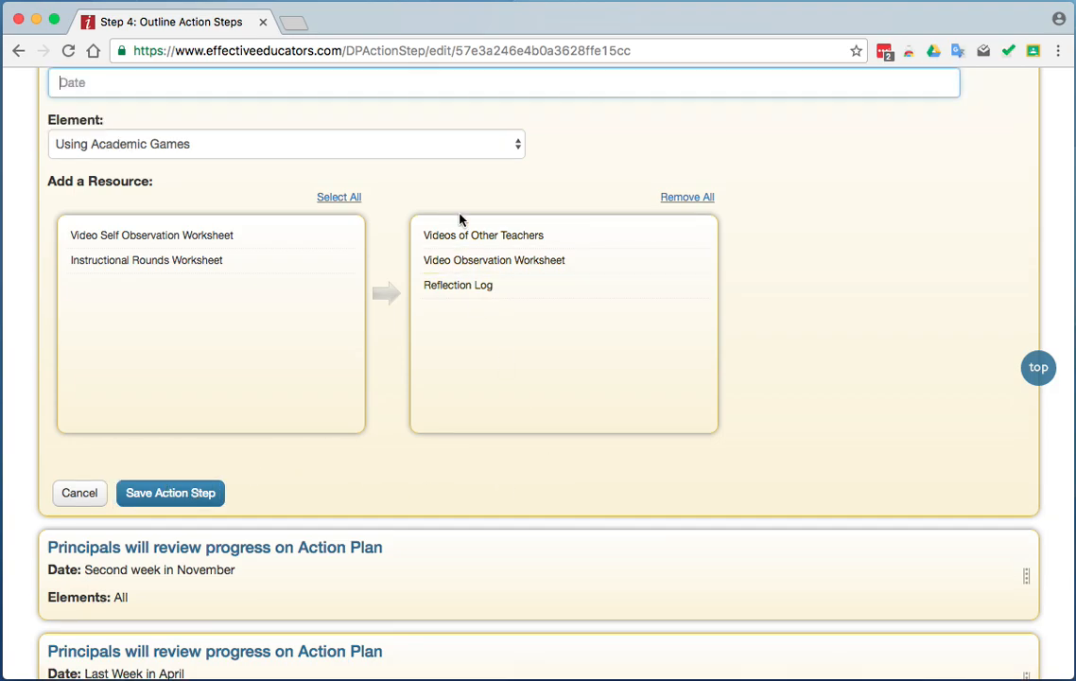
type("November 20")
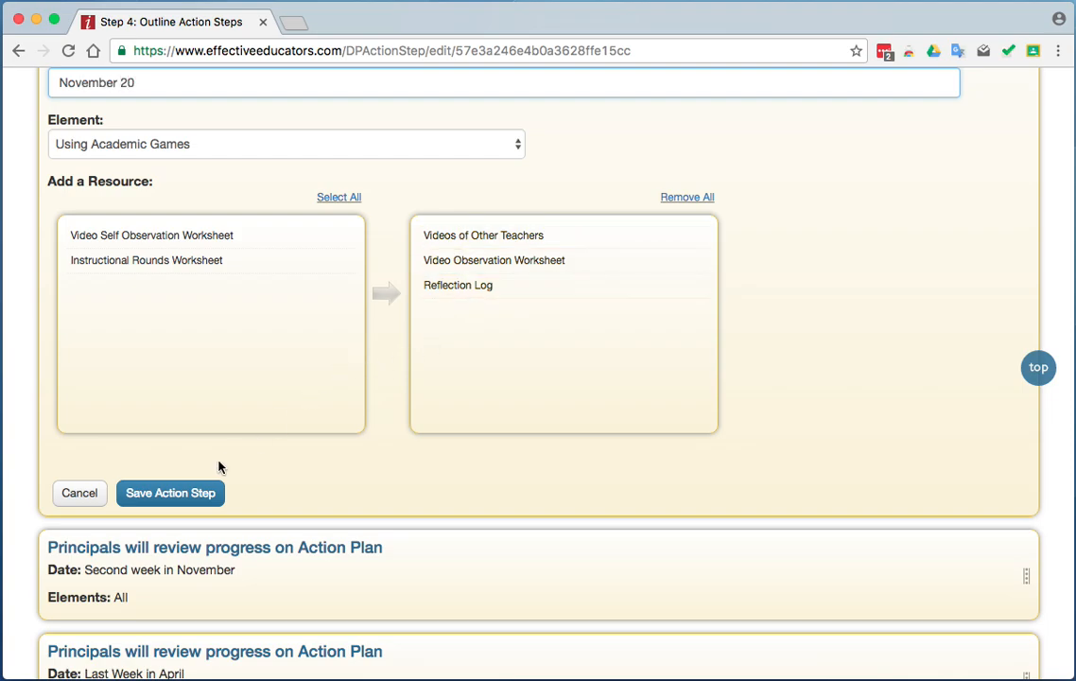
left_click(184, 494)
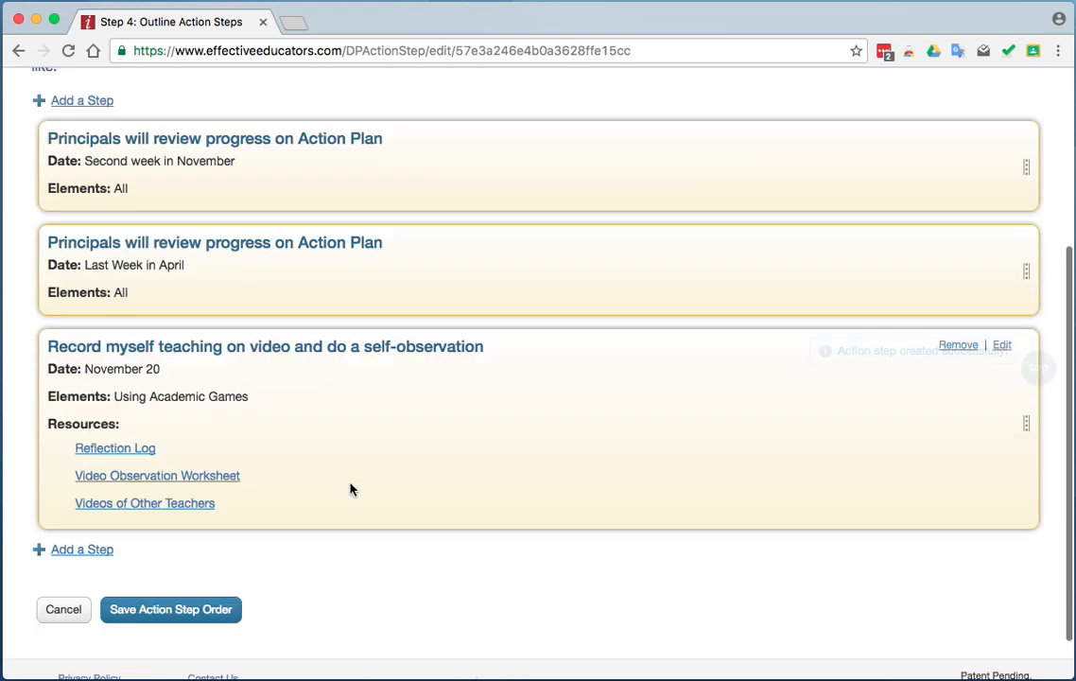
Move the principals' progress review dated Last Week in April below the self-observation action step.
scroll(507, 519, "down", 2)
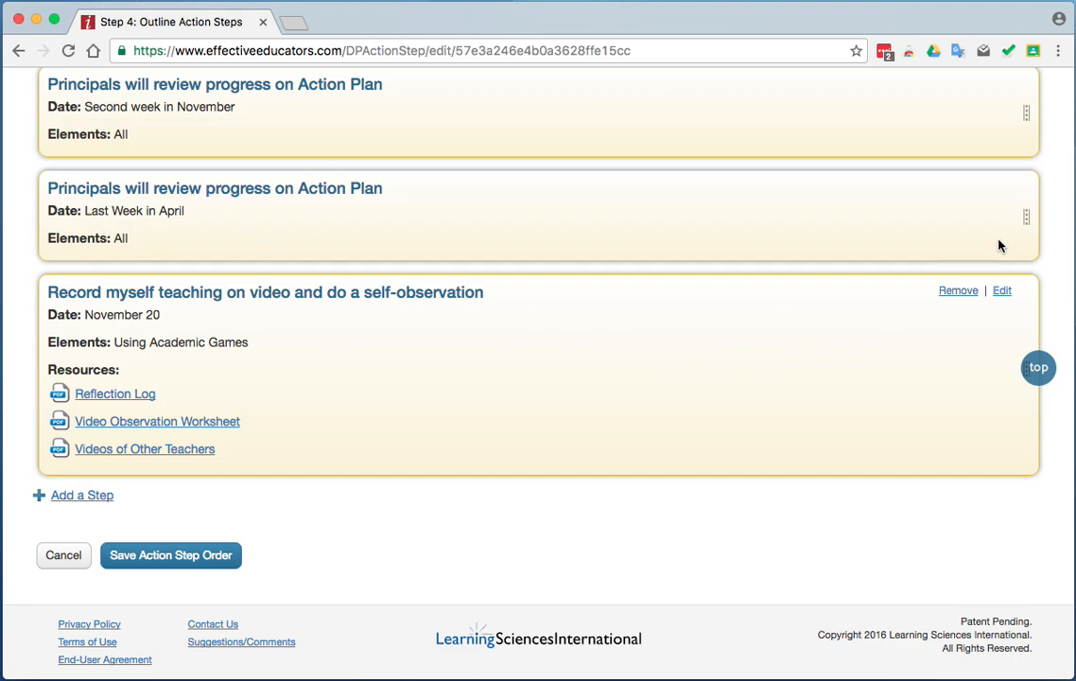
left_click_drag(1025, 220, 1021, 522)
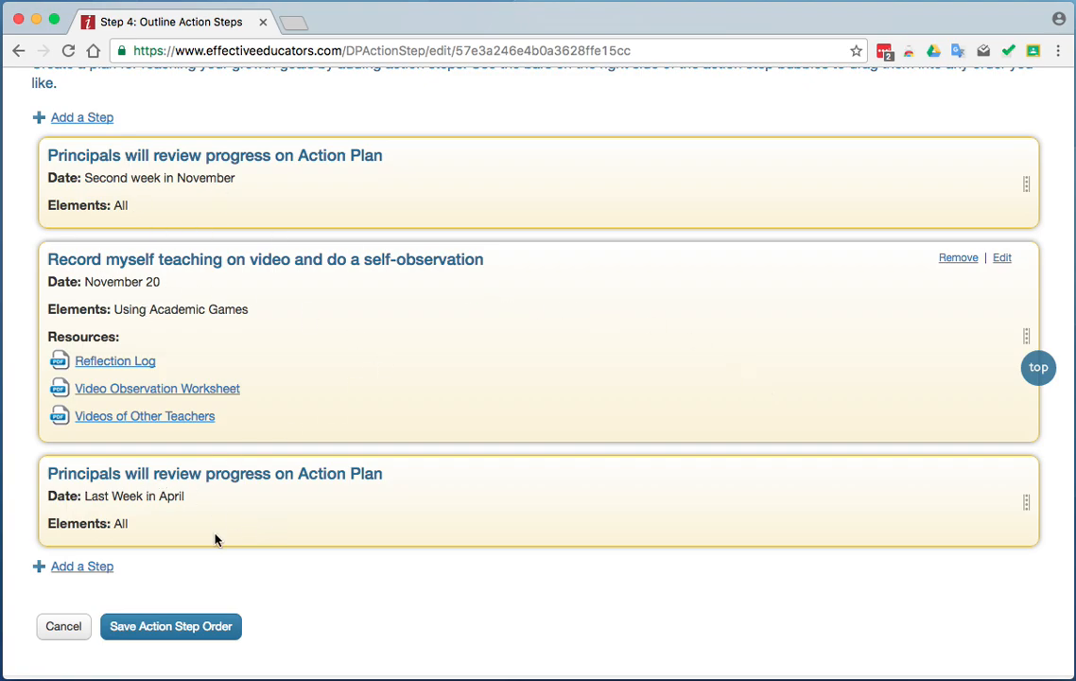
Add an action step from the idea Have a Peer Observe You, dated "January 20", for the element Using Friendly Controversy.
left_click(82, 568)
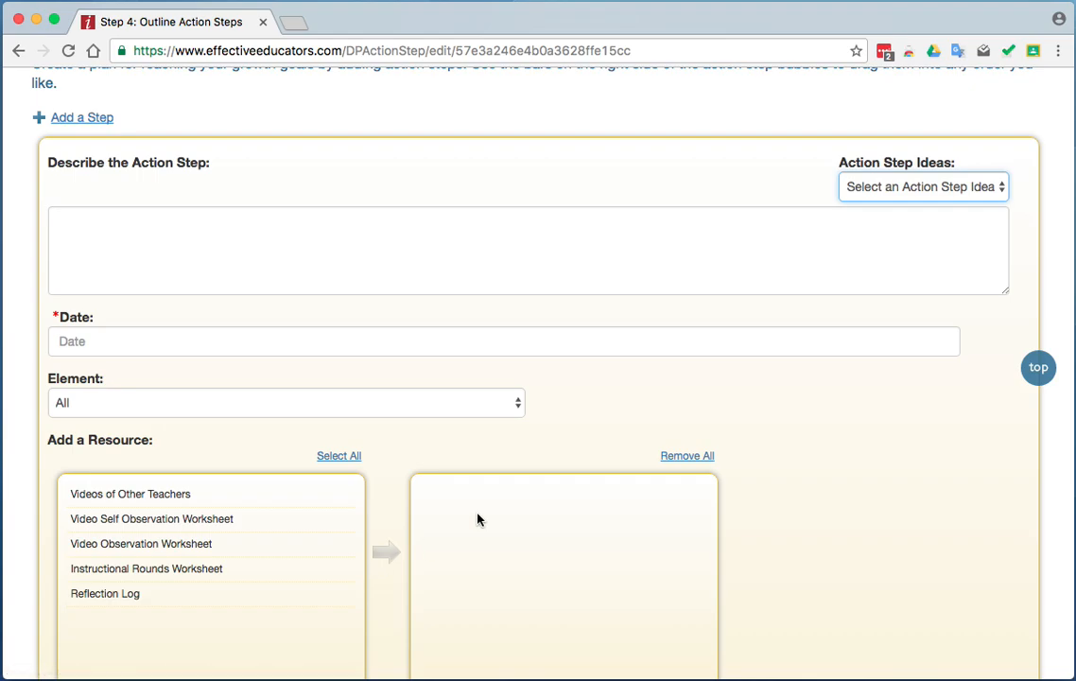
left_click(1000, 186)
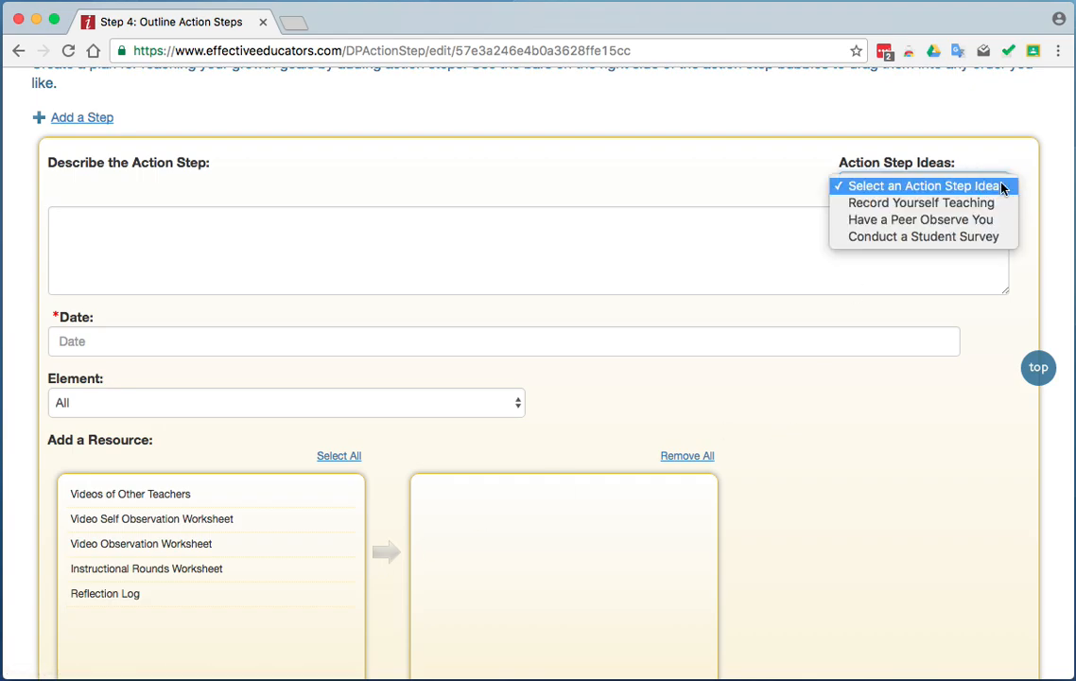
left_click(936, 220)
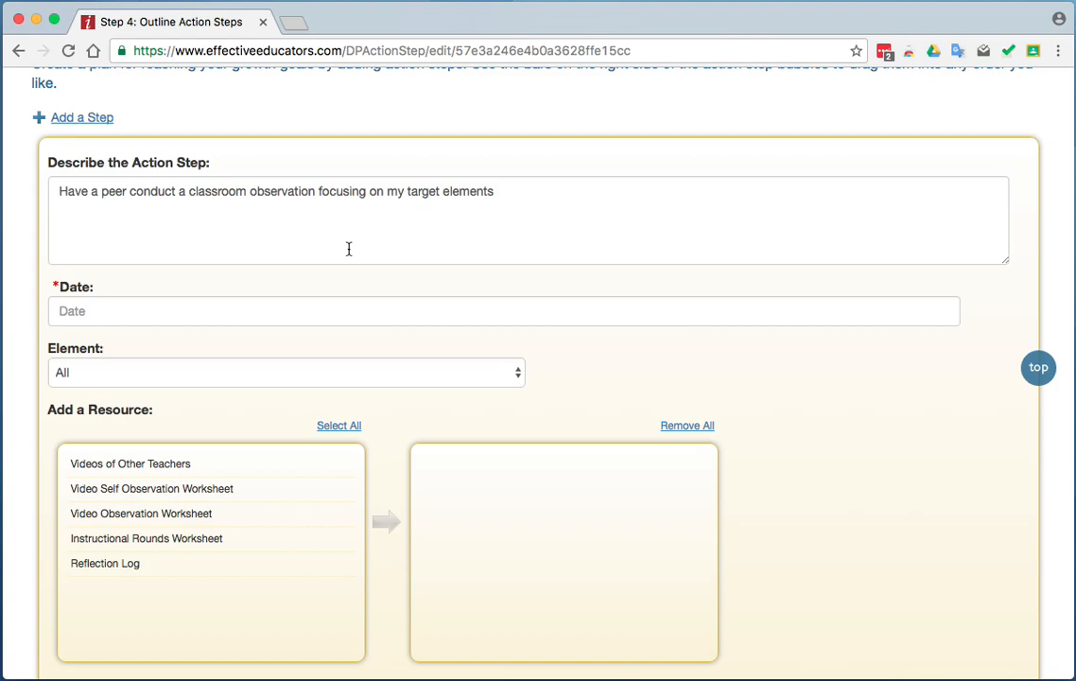
left_click(215, 307)
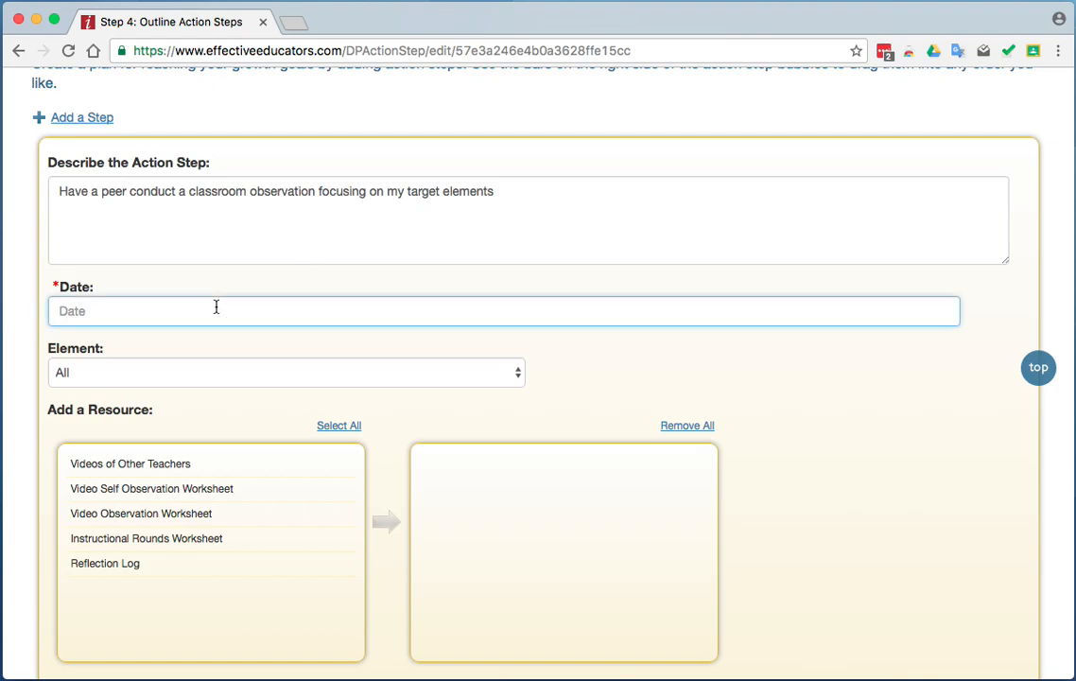
type("January 20")
left_click(497, 375)
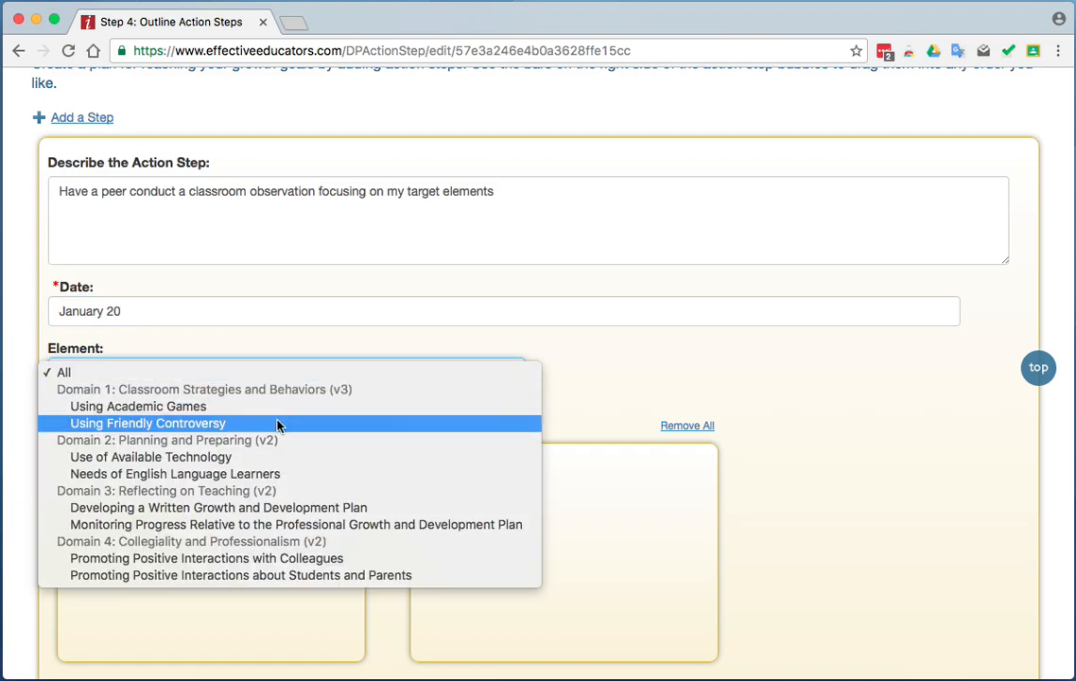
left_click(253, 432)
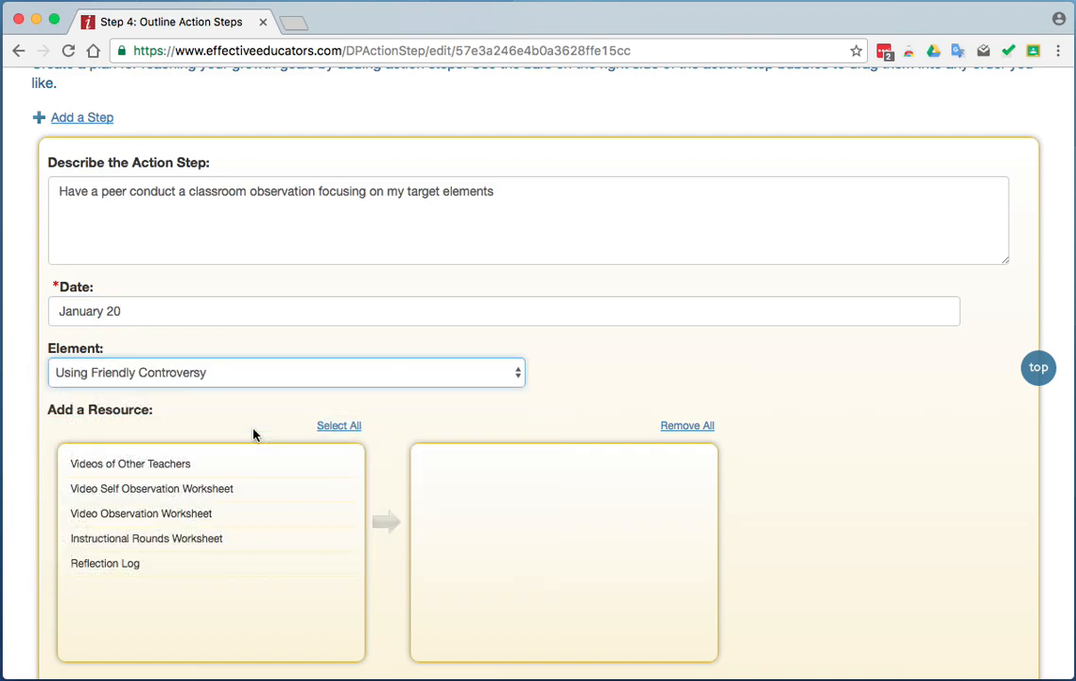
Add the resources Videos of Other Teachers and Reflection Log to the peer observation step and save it.
left_click(166, 470)
left_click(190, 558)
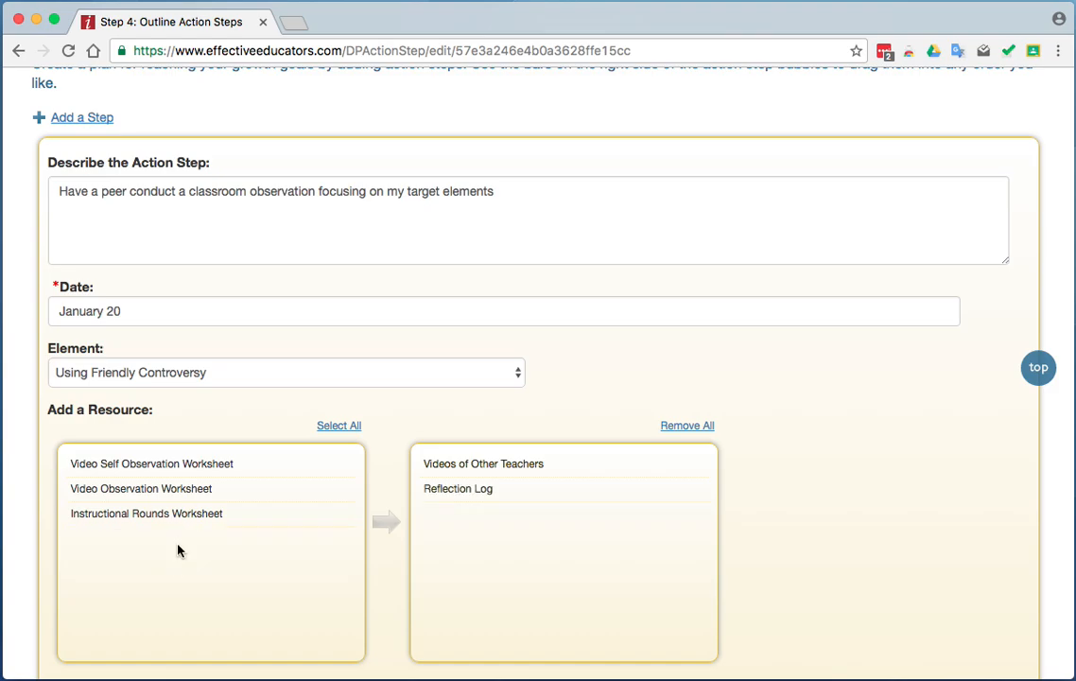
scroll(883, 507, "down", 5)
left_click(159, 348)
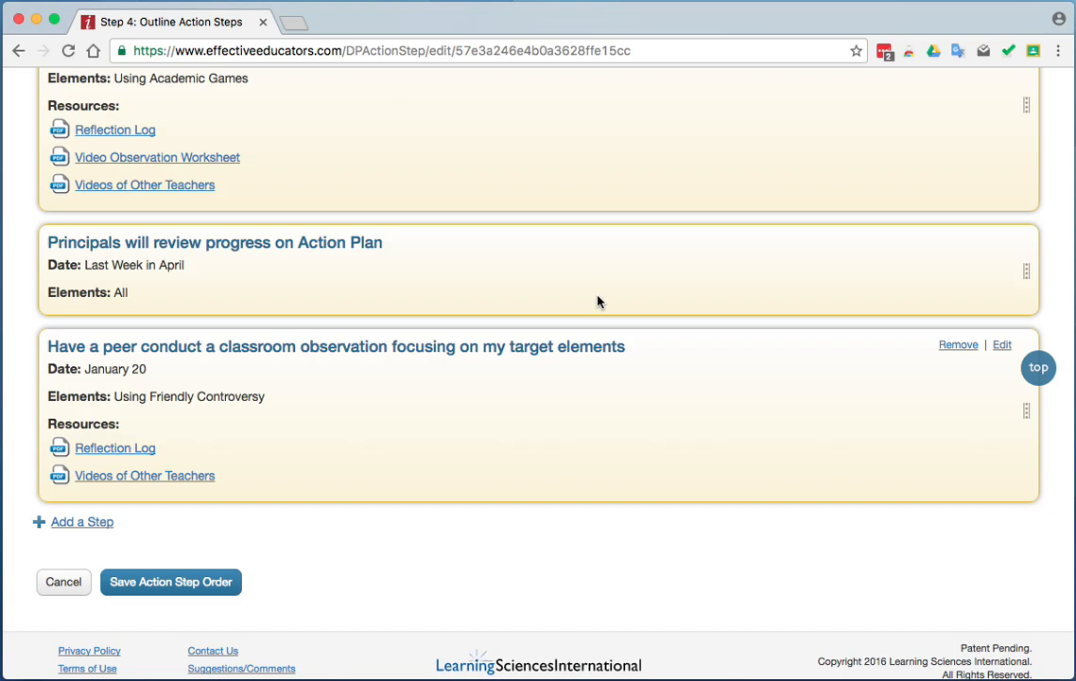
Move the principals' progress review dated Last Week in April below the peer observation step and save the action step order.
scroll(597, 301, "down", 1)
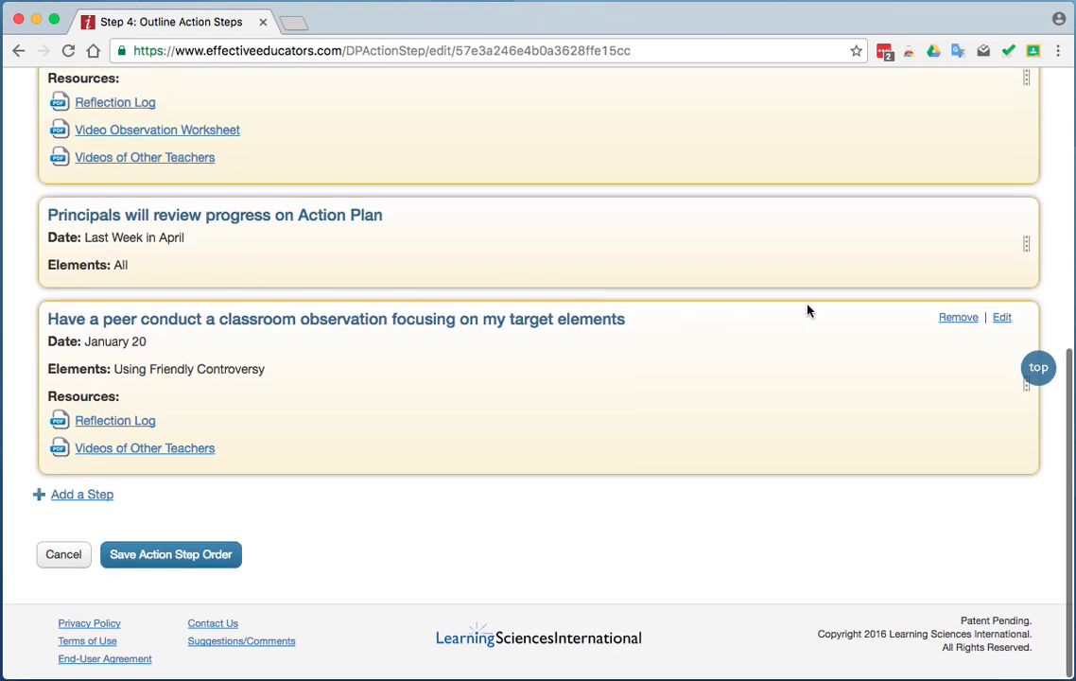
left_click_drag(1028, 245, 1012, 501)
scroll(761, 419, "up", 1)
scroll(761, 420, "down", 2)
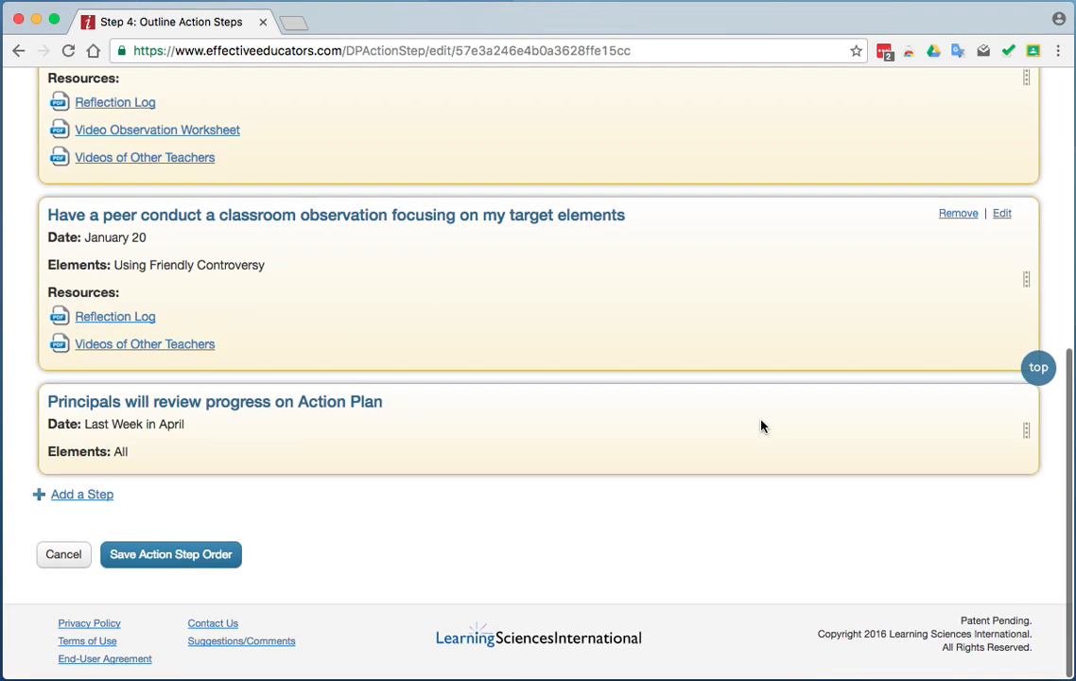
left_click(179, 556)
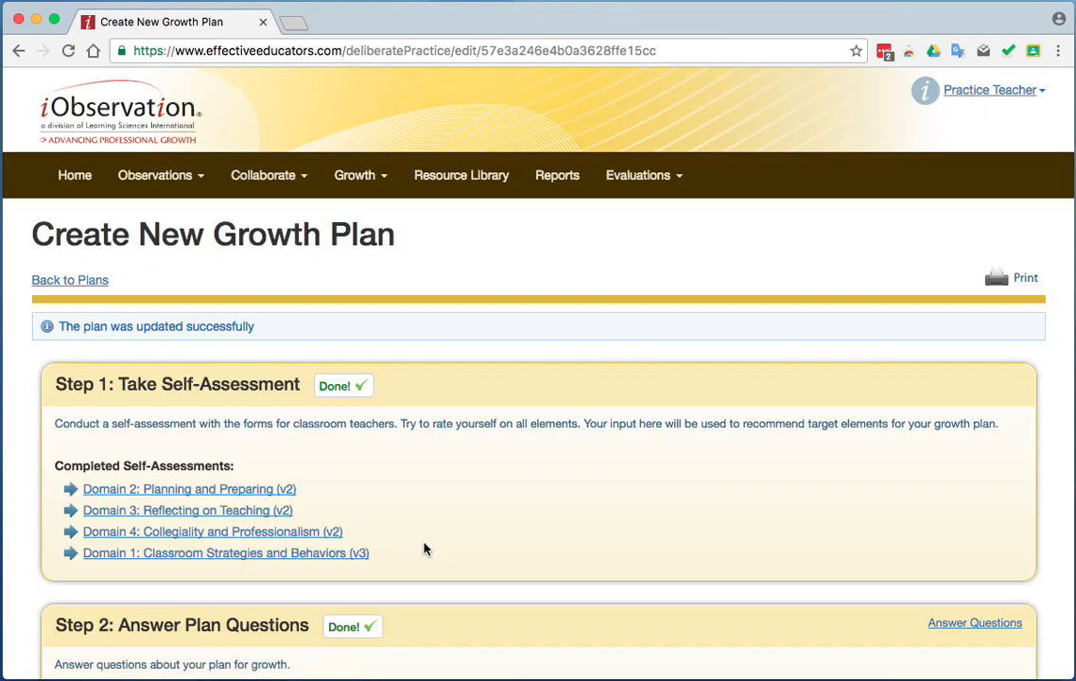
Submit the completed growth plan for approval.
scroll(424, 549, "down", 2)
scroll(423, 549, "down", 4)
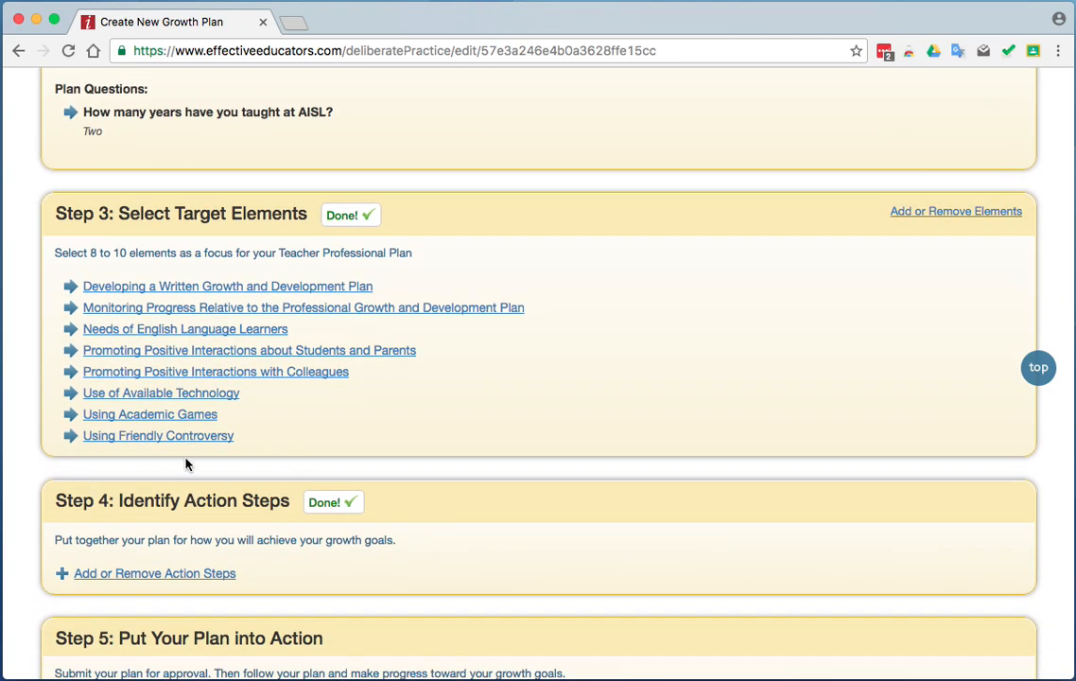
scroll(499, 538, "down", 2)
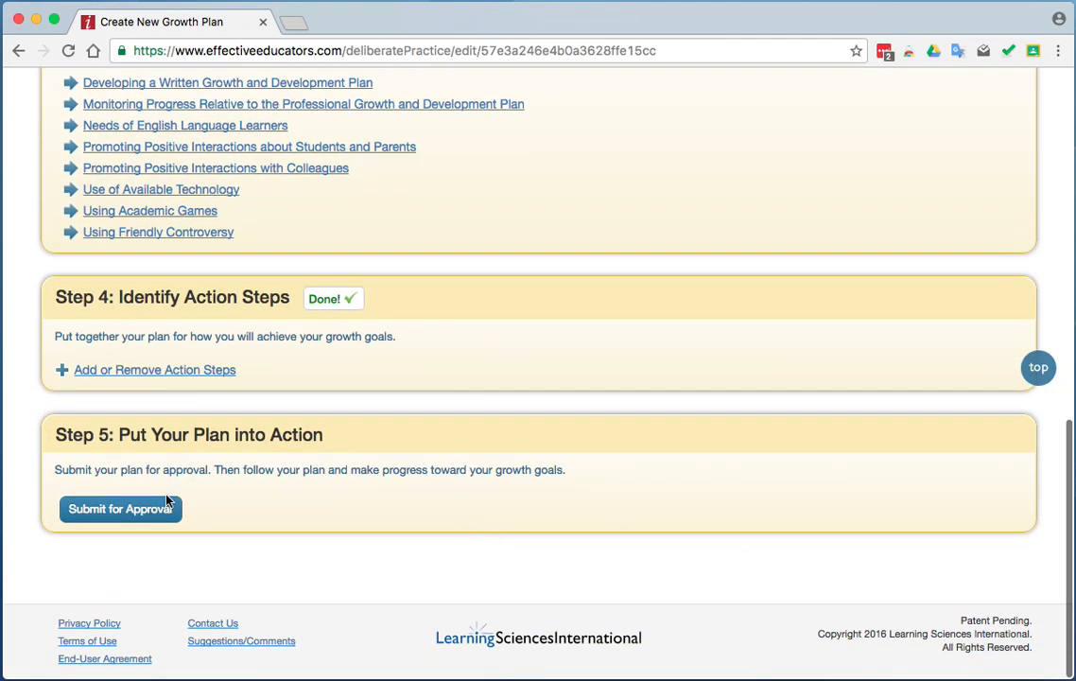
left_click(109, 510)
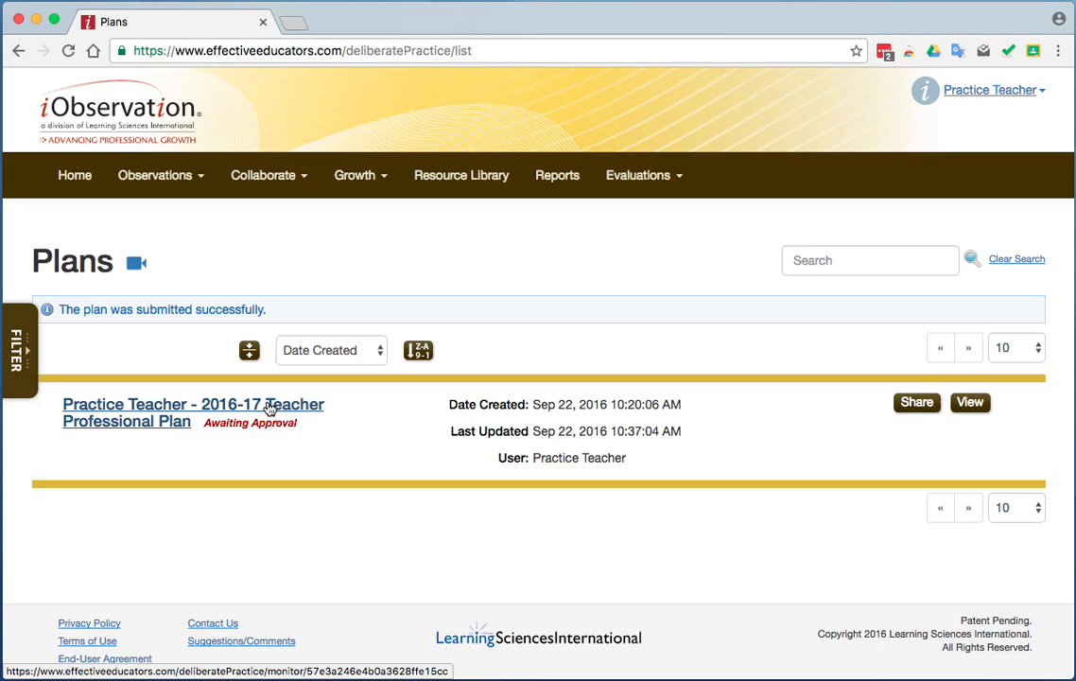
Select four staff members to share the submitted professional plan with, and cancel the sharing without saving.
left_click(915, 405)
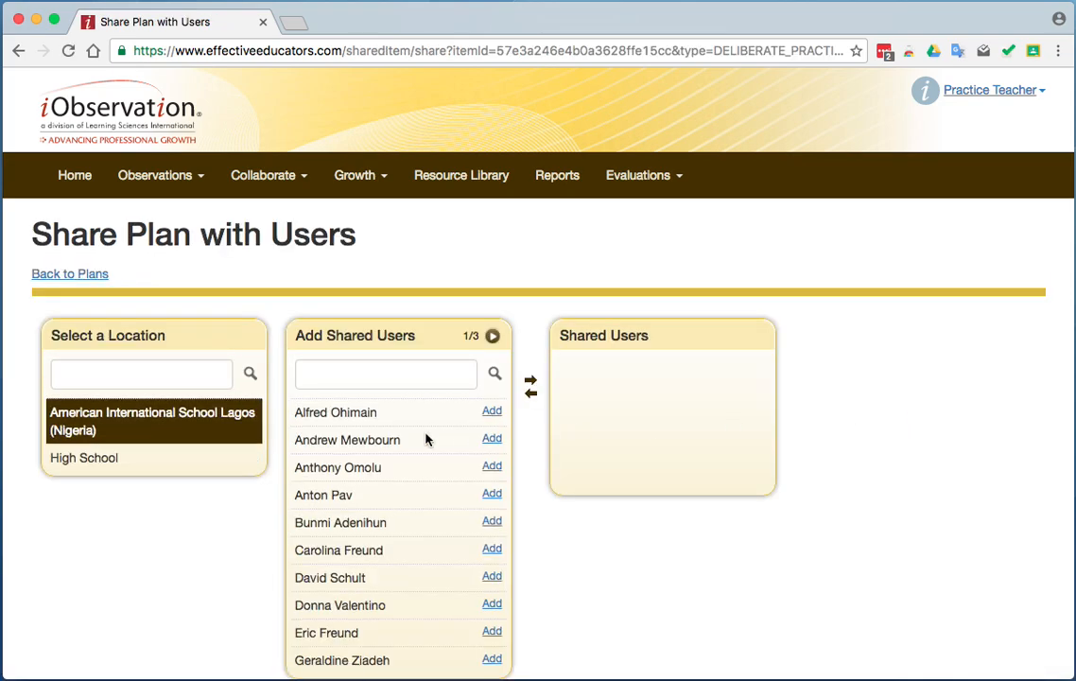
scroll(425, 439, "down", 3)
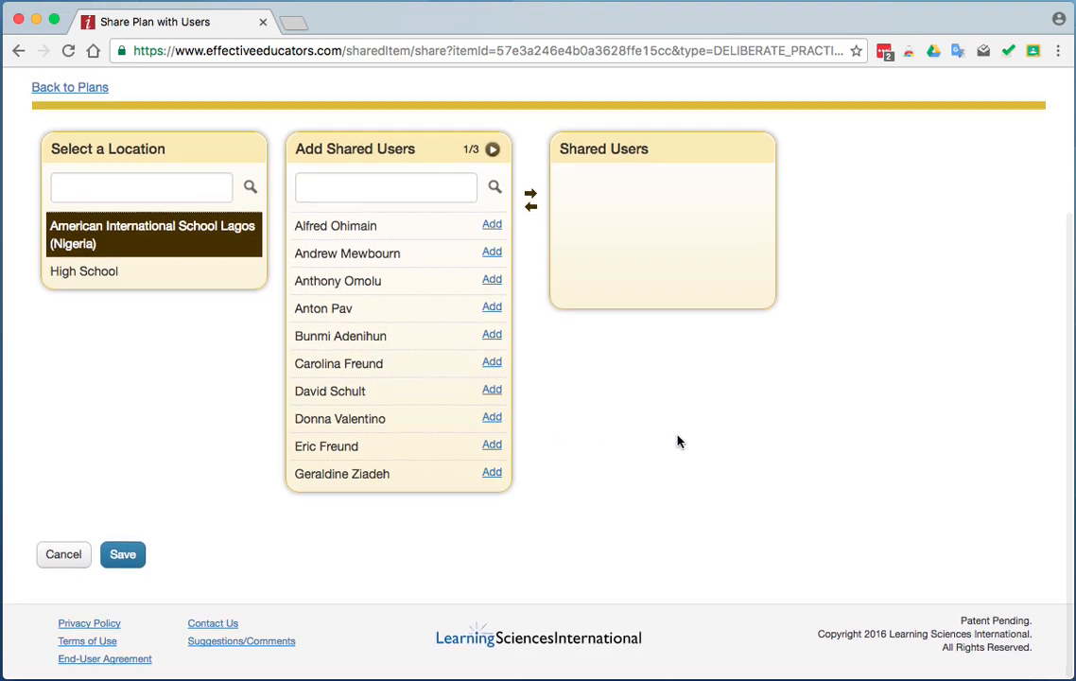
left_click(492, 225)
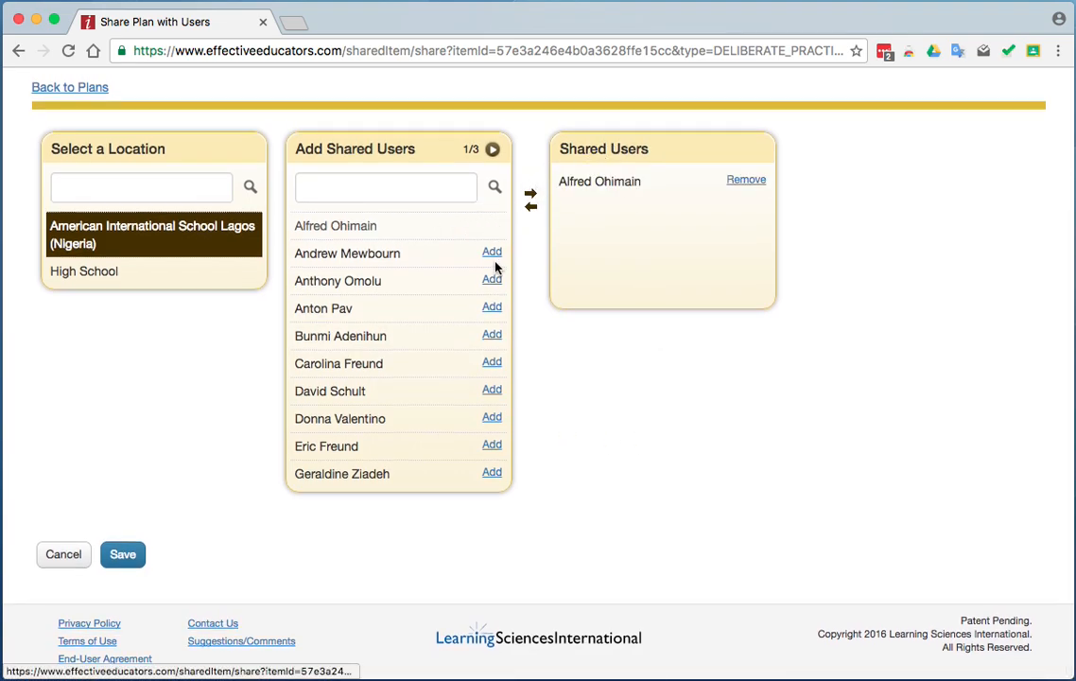
left_click(492, 280)
left_click(492, 335)
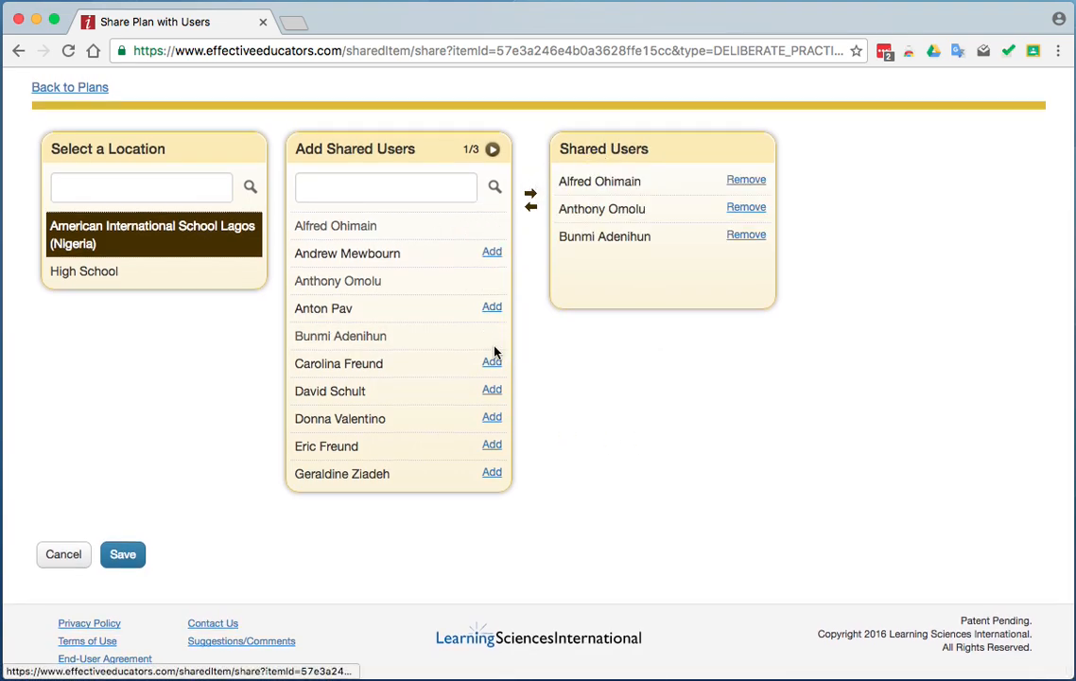
left_click(492, 389)
scroll(673, 410, "up", 1)
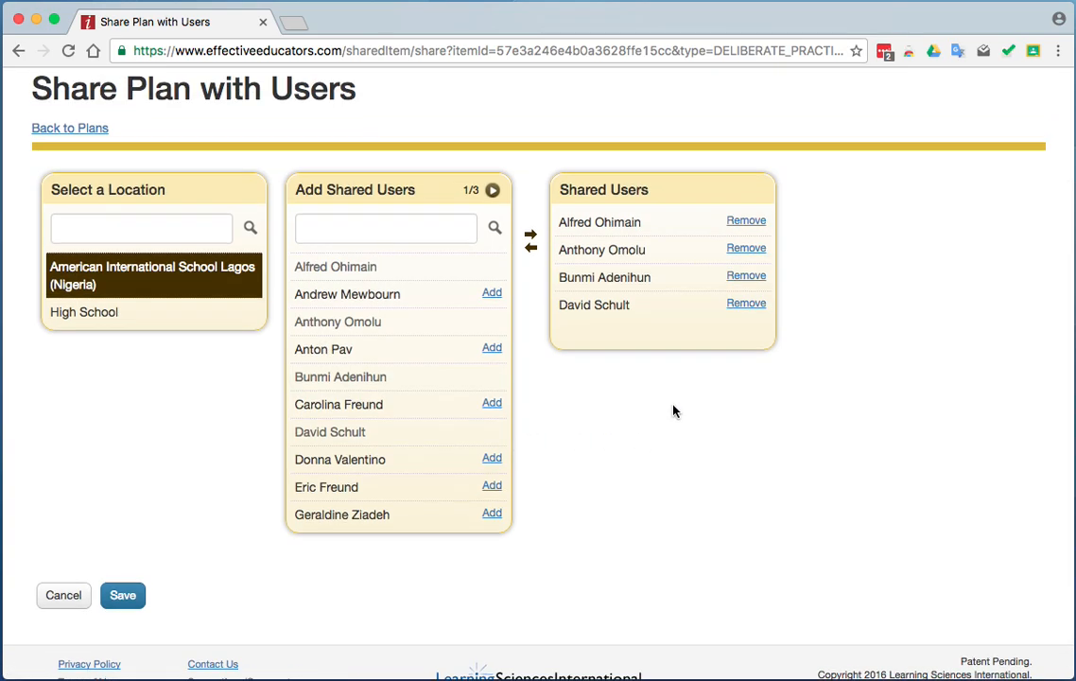
left_click(64, 595)
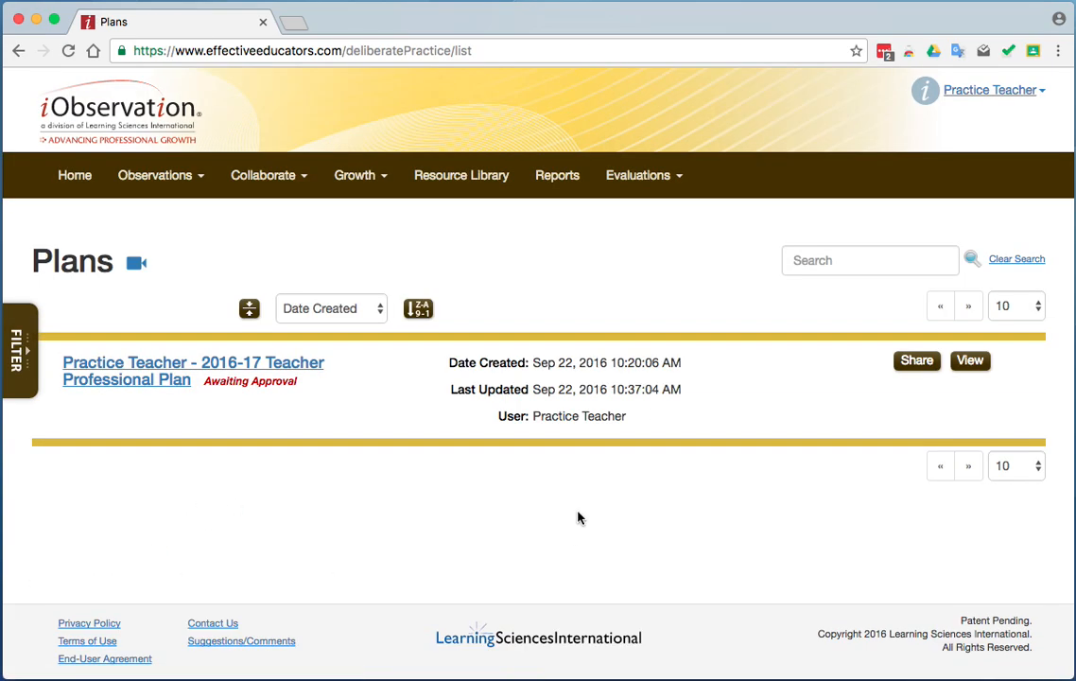
Examine the filter categories available in the Resource Library, from Framework and Grade Levels through resource type, and clear the filters.
left_click(481, 178)
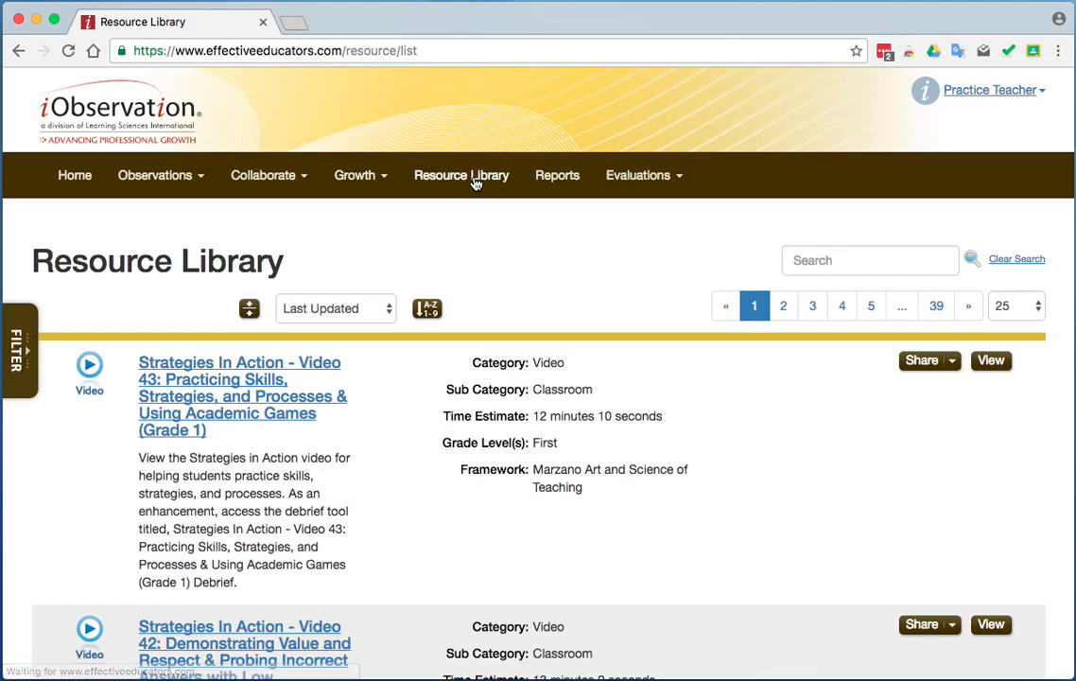
left_click(28, 354)
scroll(147, 463, "down", 4)
scroll(147, 464, "down", 1)
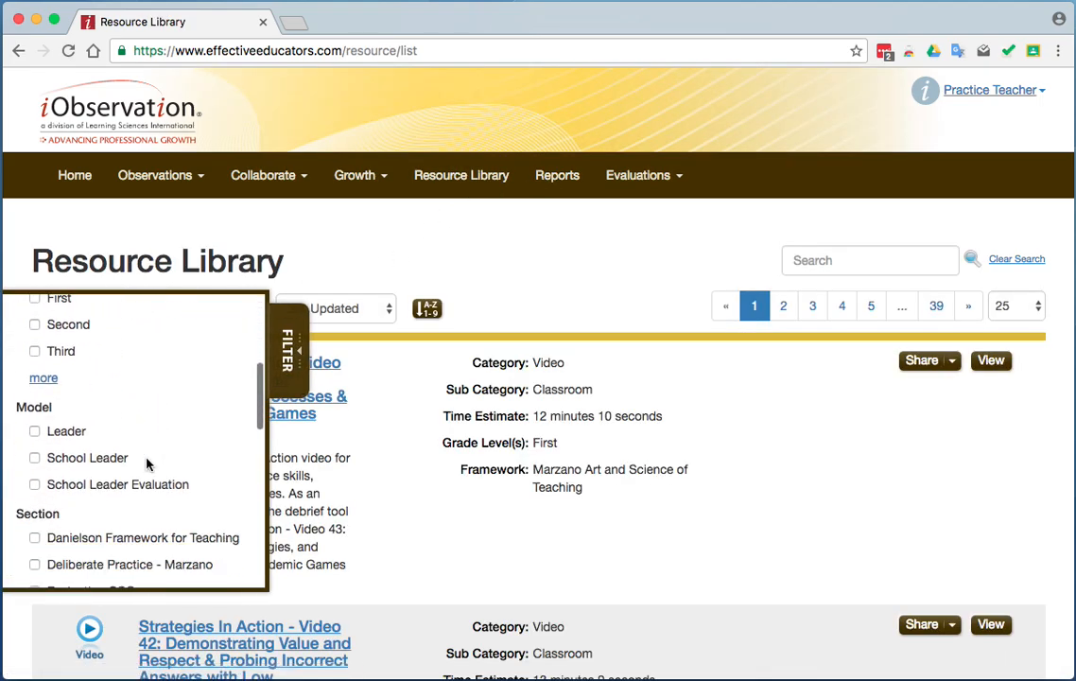
left_click(42, 381)
scroll(190, 435, "down", 12)
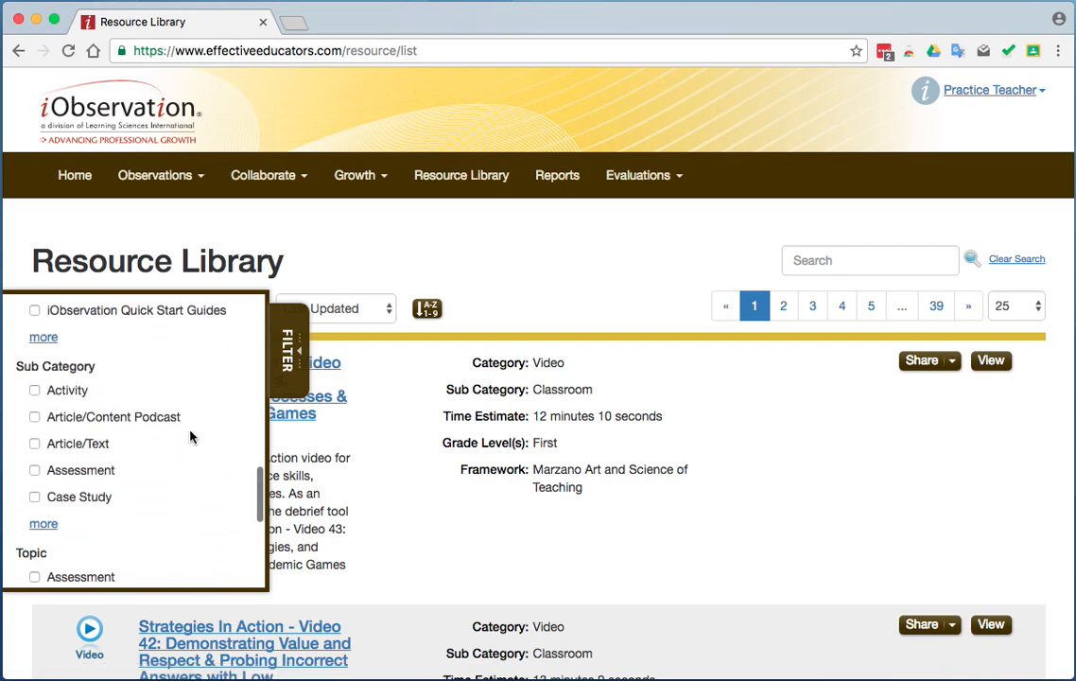
scroll(190, 436, "down", 4)
left_click(797, 274)
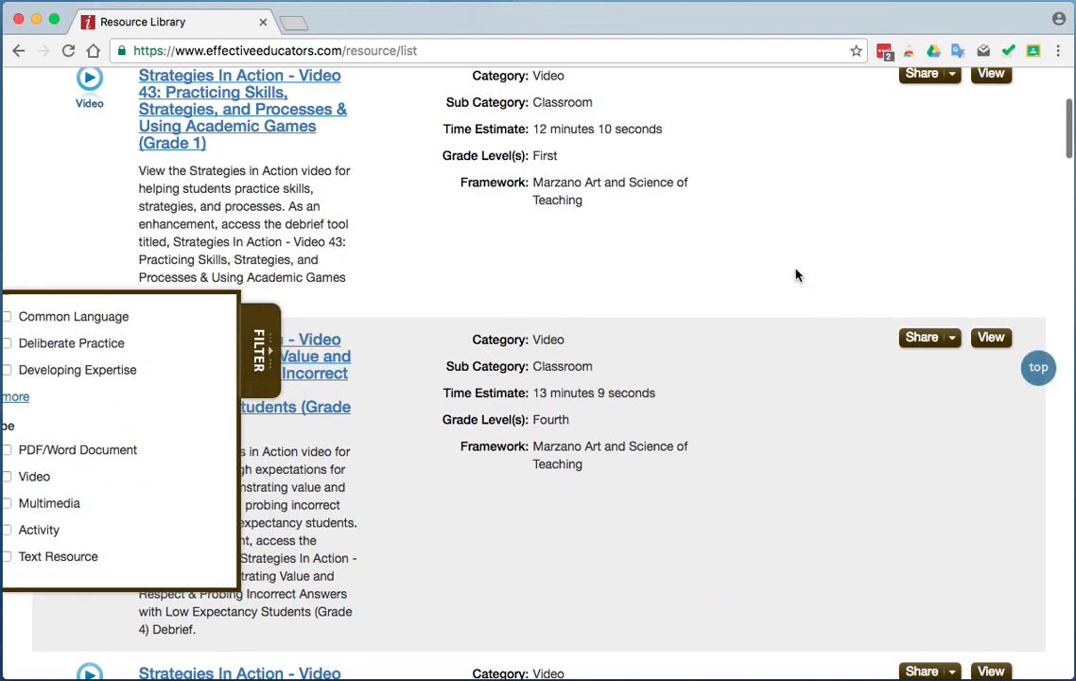
scroll(797, 274, "up", 4)
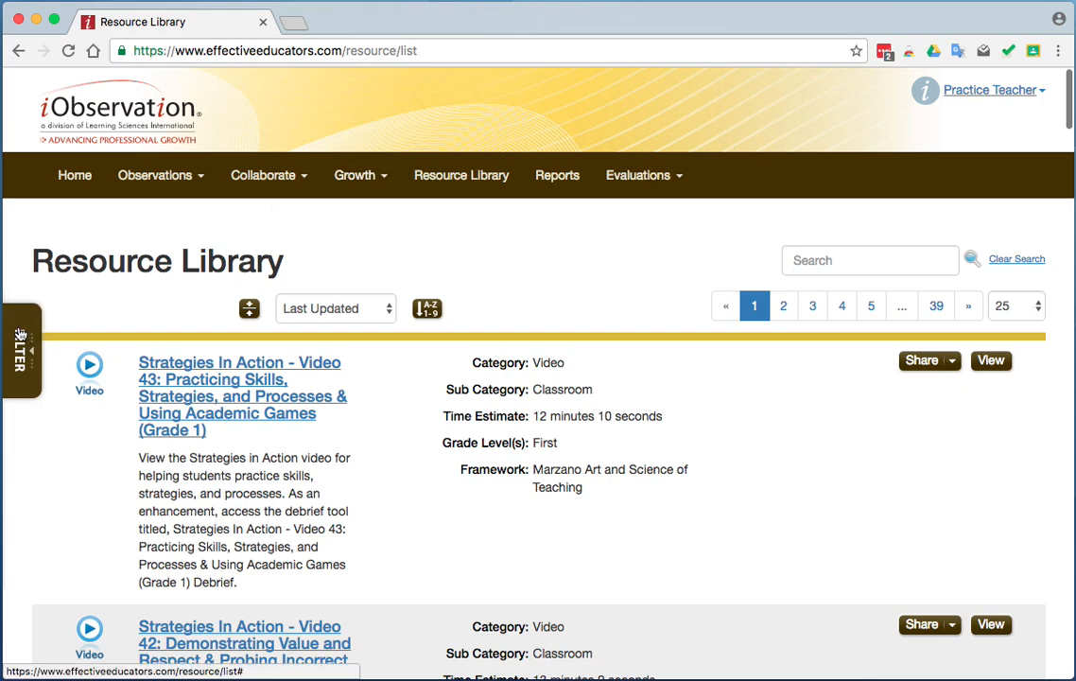
left_click(18, 350)
scroll(179, 342, "up", 10)
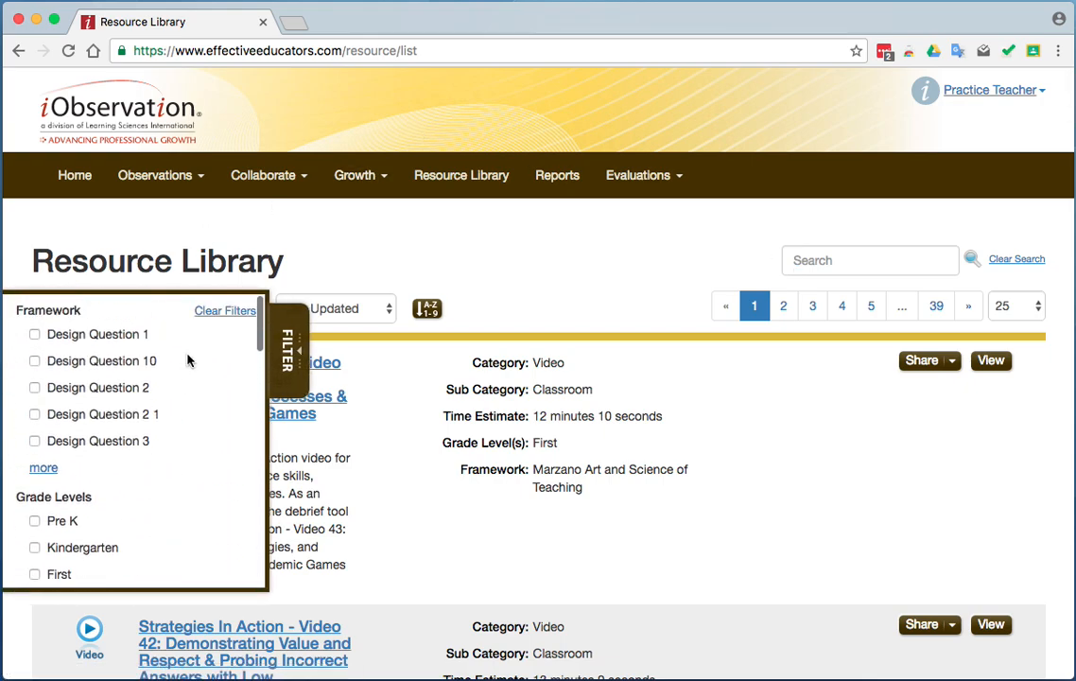
left_click(212, 313)
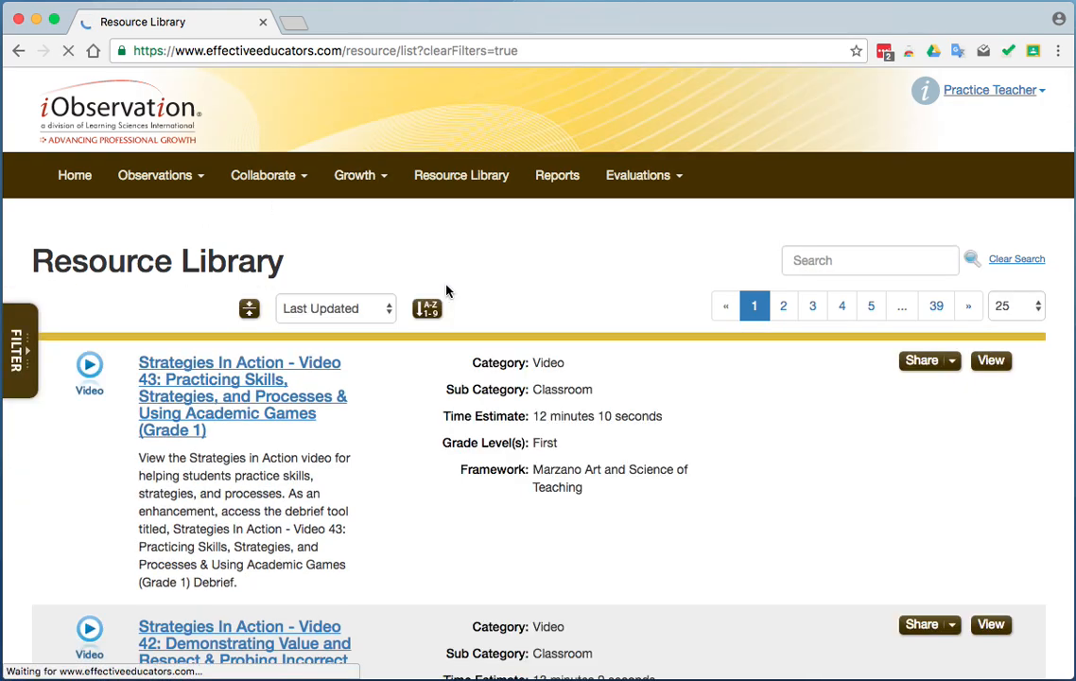
left_click(168, 181)
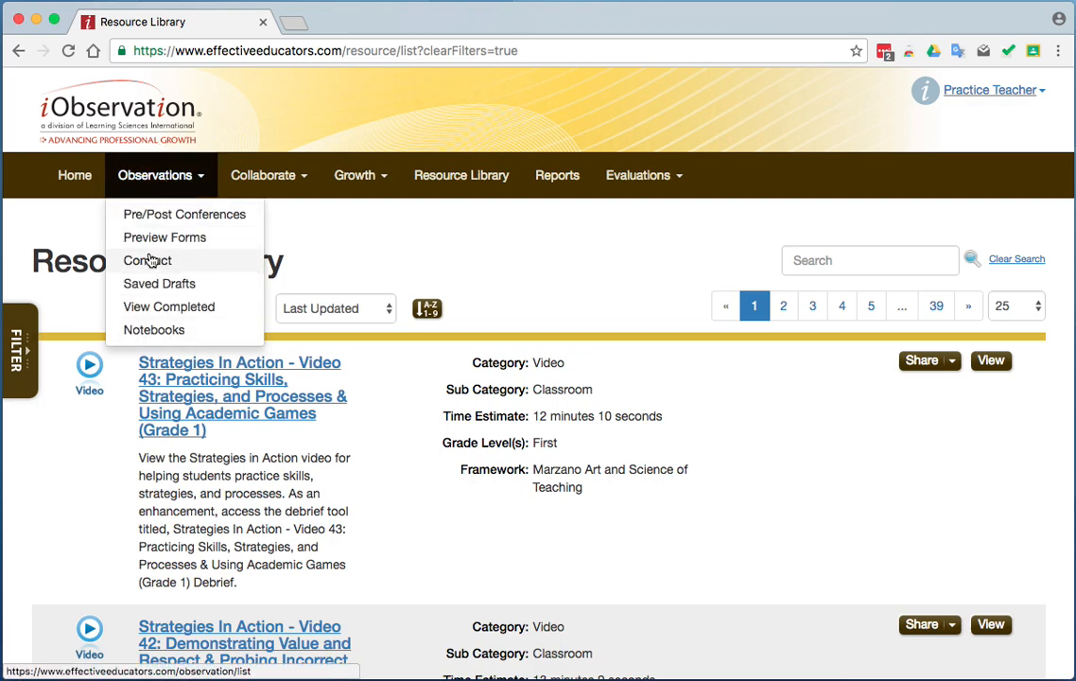
left_click(282, 179)
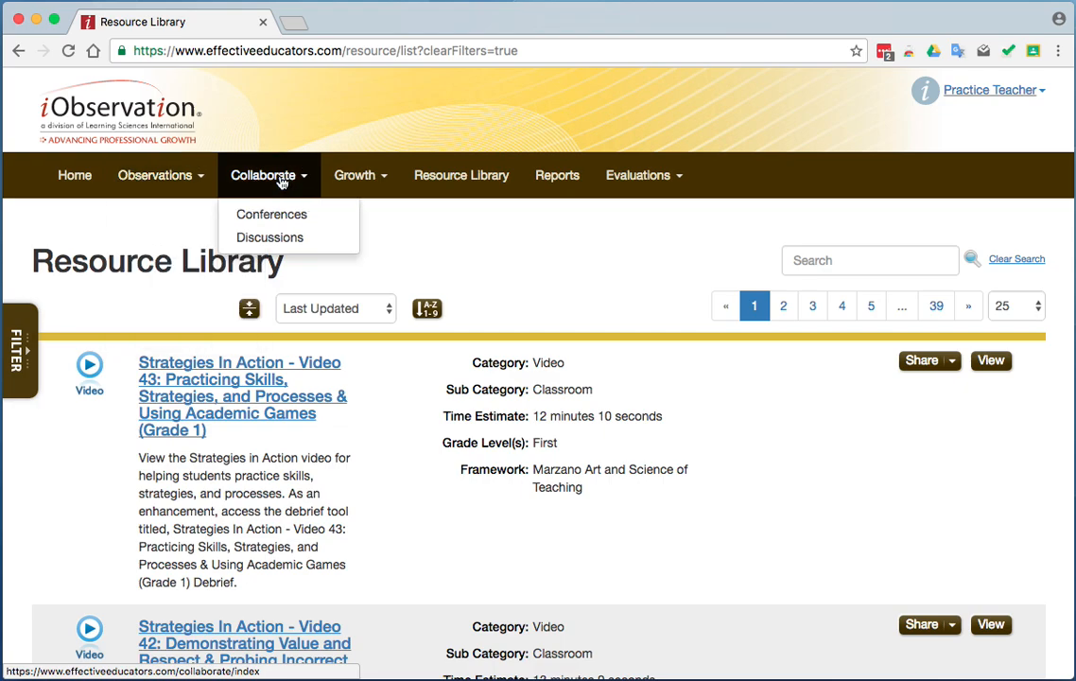
left_click(353, 180)
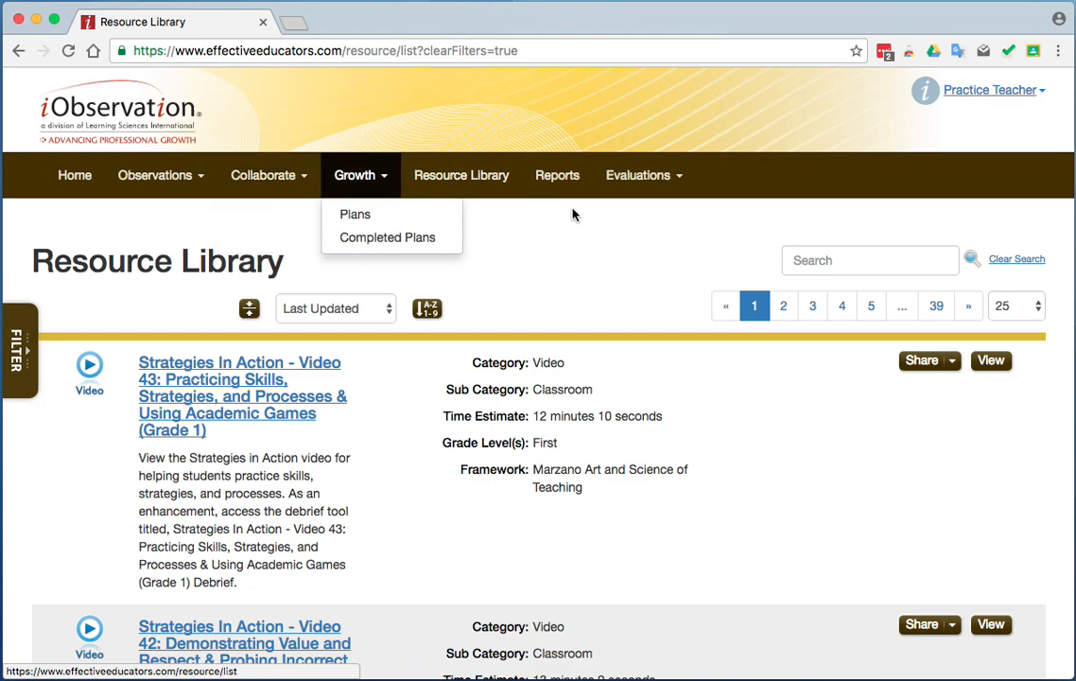
left_click(576, 243)
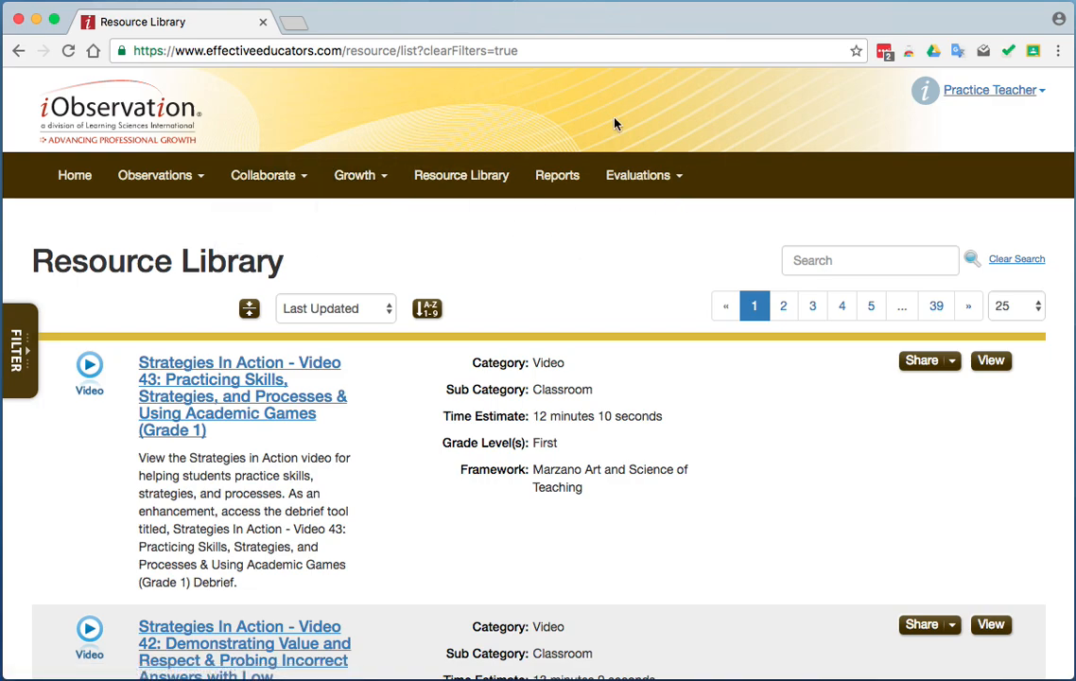